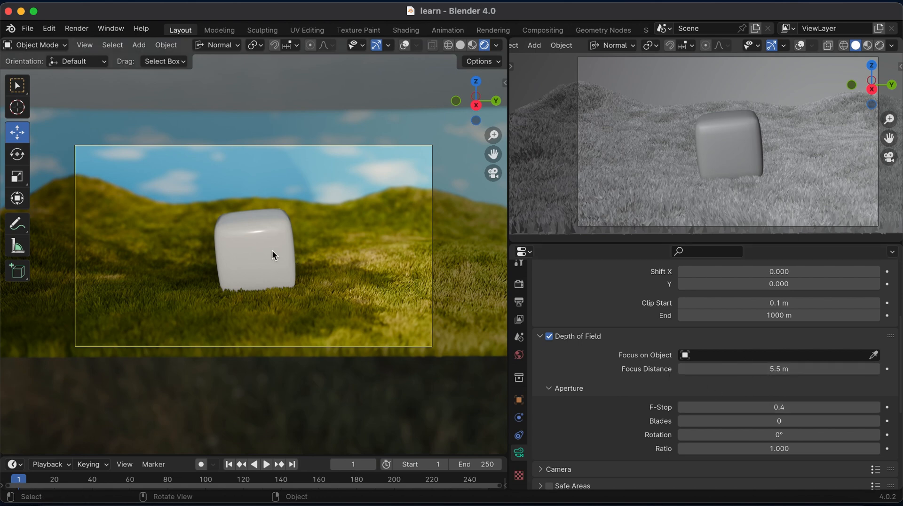
- Set the camera's depth of field focus distance to 10 m
left_click(775, 371)
type("10")
key("Return")
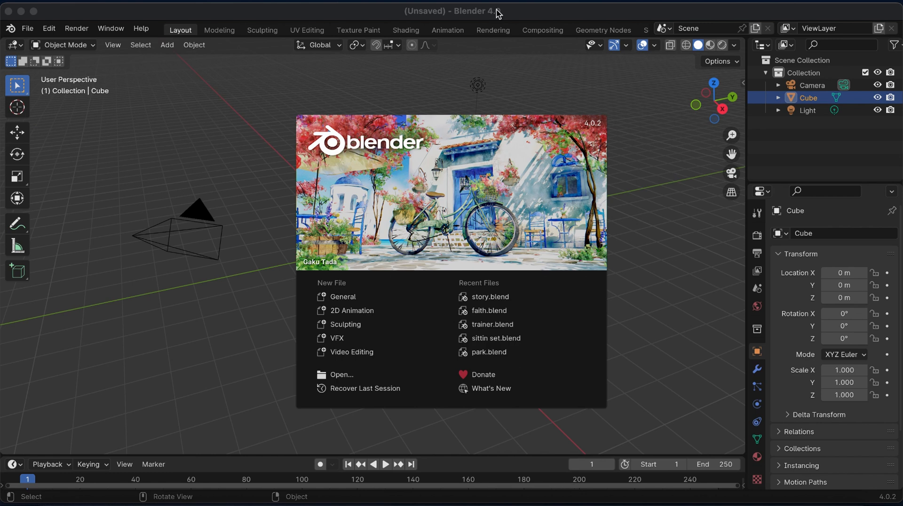
- Dismiss the splash screen and delete all default objects: the camera, cube and light
left_click(663, 190)
key("a")
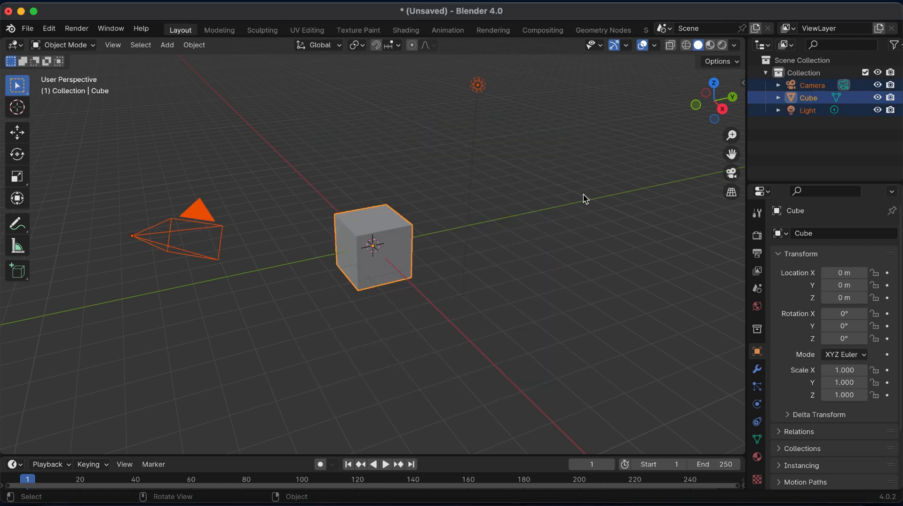
key("x")
left_click(586, 196)
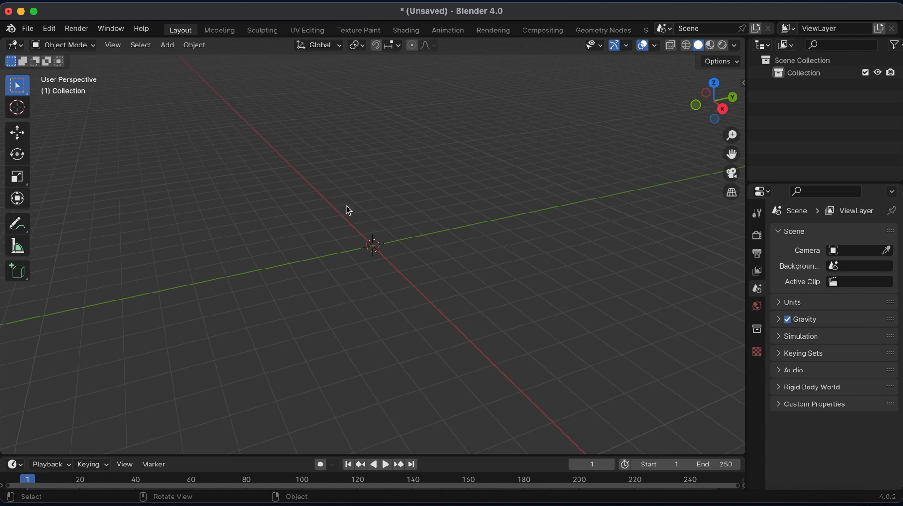
- Add a plane mesh at the origin and scale it up uniformly to about 5.4
key("shift+a")
mouse_move(354, 214)
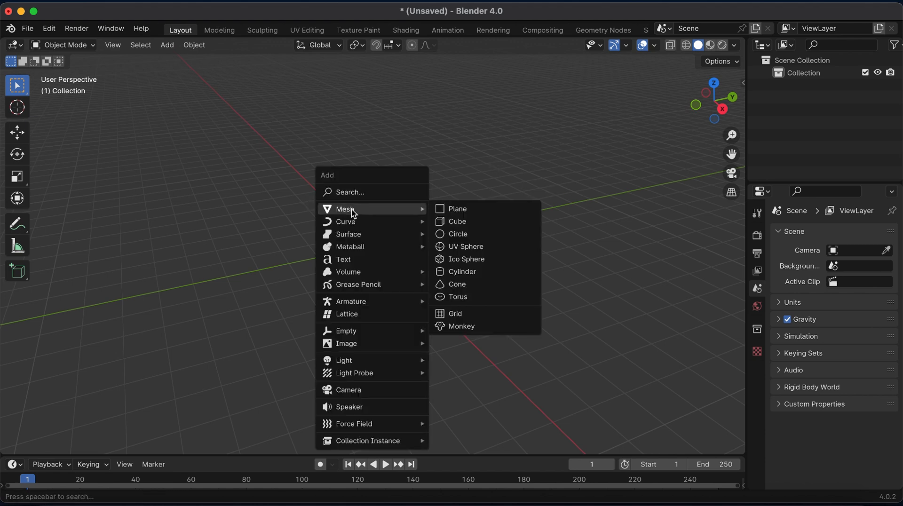
left_click(459, 209)
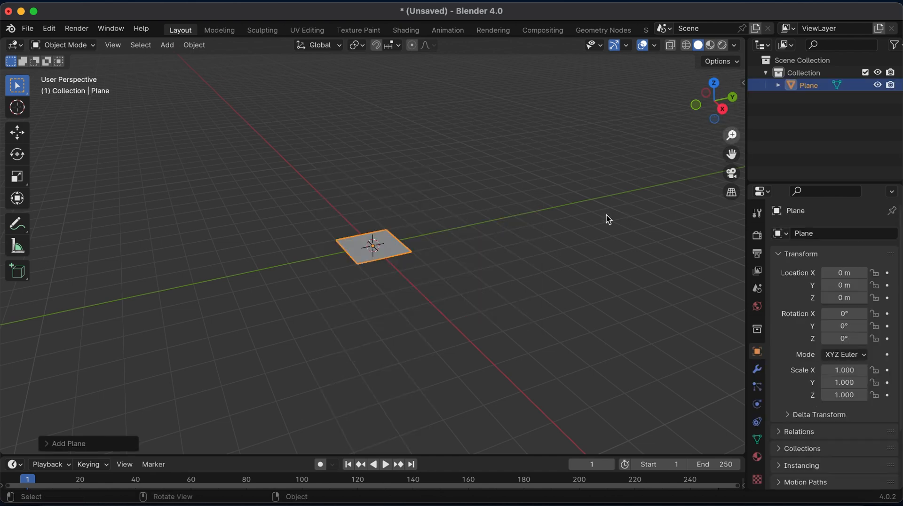
key("s")
left_click(166, 236)
key("s")
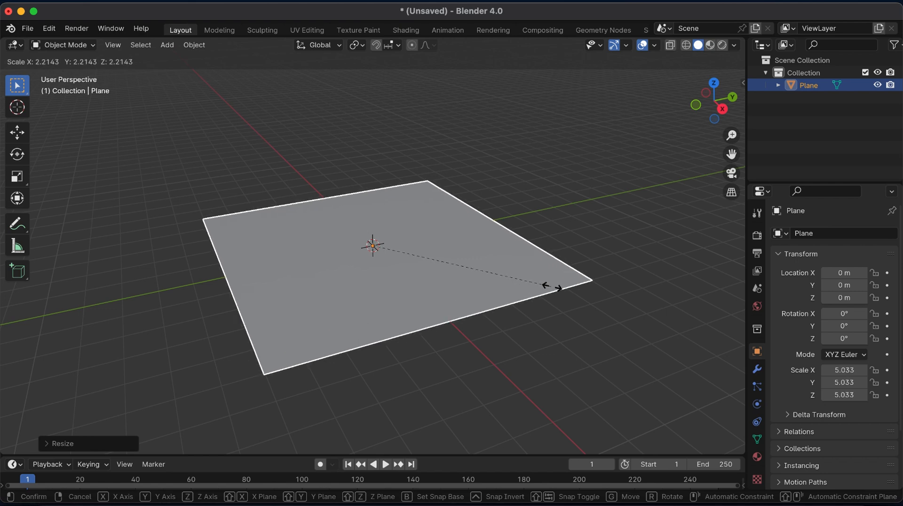
left_click(565, 288)
- Add a camera at the origin, aligned with the right orthographic view
left_click(695, 105)
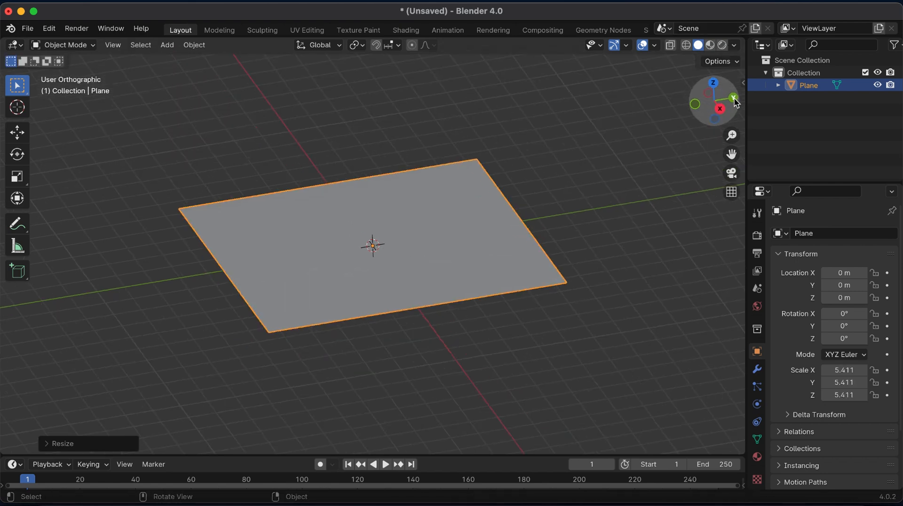
left_click(694, 102)
key("shift+a")
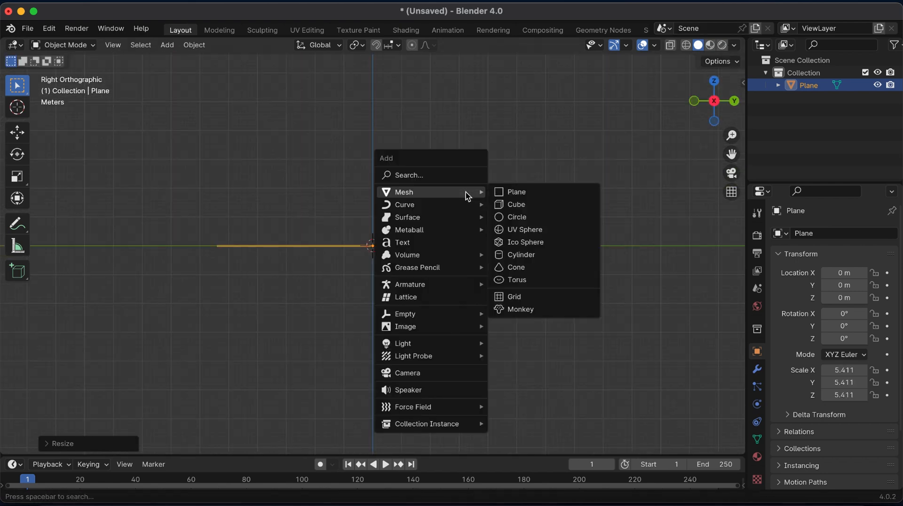
left_click(404, 376)
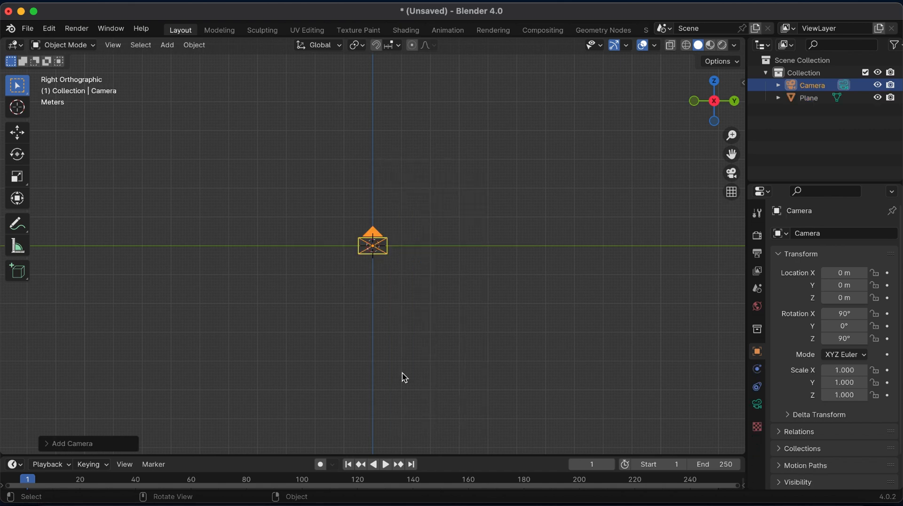
- Look through the new camera and lock the camera to the view
left_click(733, 175)
key("n")
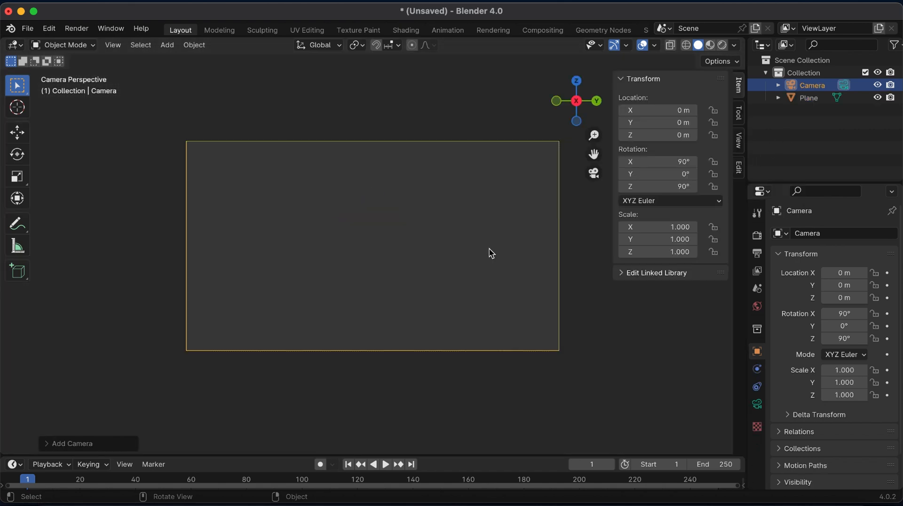
left_click(739, 141)
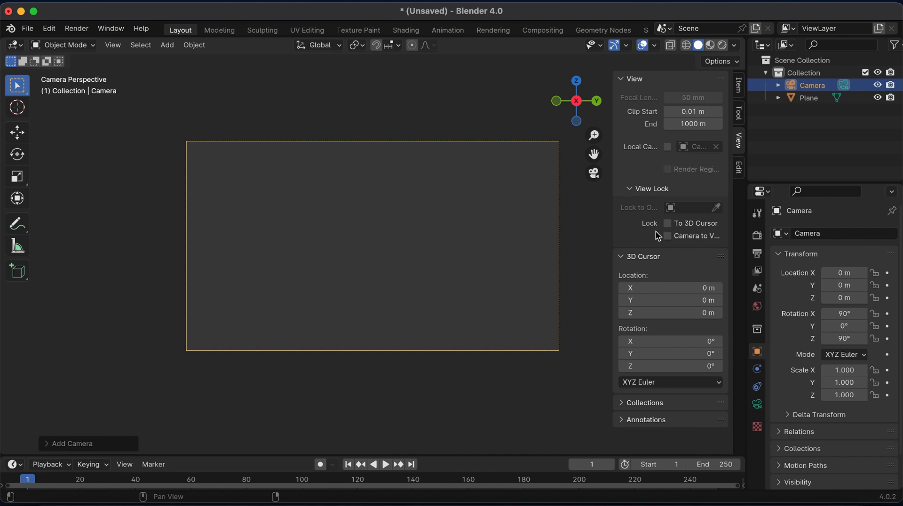
left_click(668, 237)
key("n")
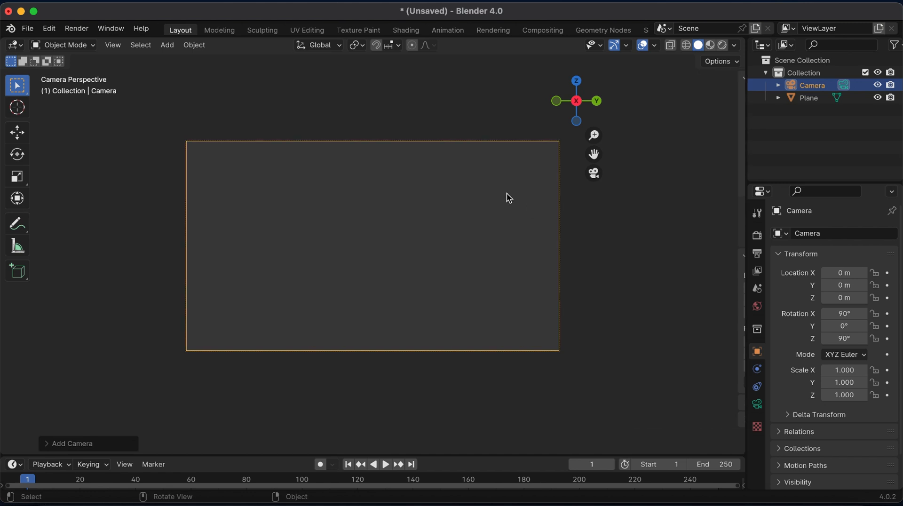
- Frame the plane through the camera, placing it at about X 9.24, Y -0.12, Z 1.81 m with an X rotation of about 77°
left_click_drag(732, 136, 731, 138)
mouse_move(720, 99)
left_mouse_down()
mouse_move(731, 165)
mouse_move(731, 105)
left_mouse_up()
left_click(731, 144)
left_click_drag(732, 136, 732, 147)
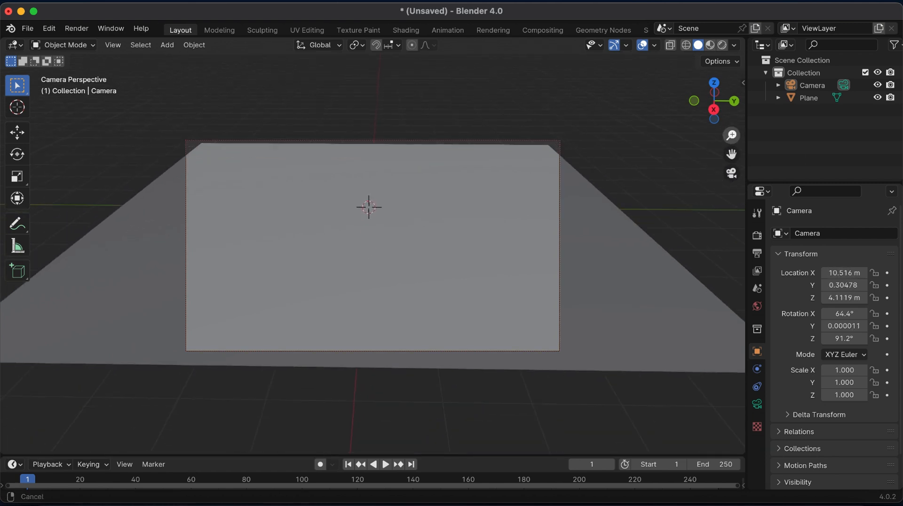
mouse_move(716, 101)
left_mouse_down()
mouse_move(715, 90)
mouse_move(715, 101)
left_mouse_up()
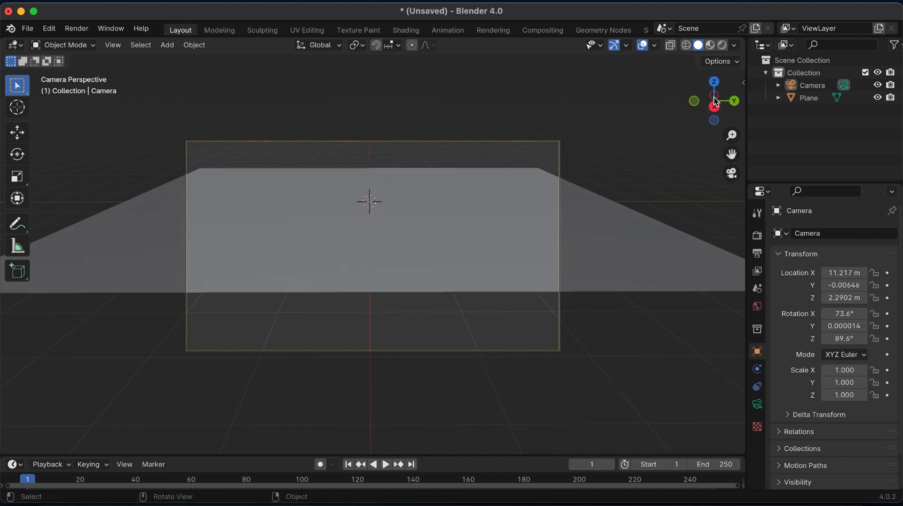
left_click_drag(731, 136, 719, 102)
left_click_drag(731, 154, 733, 200)
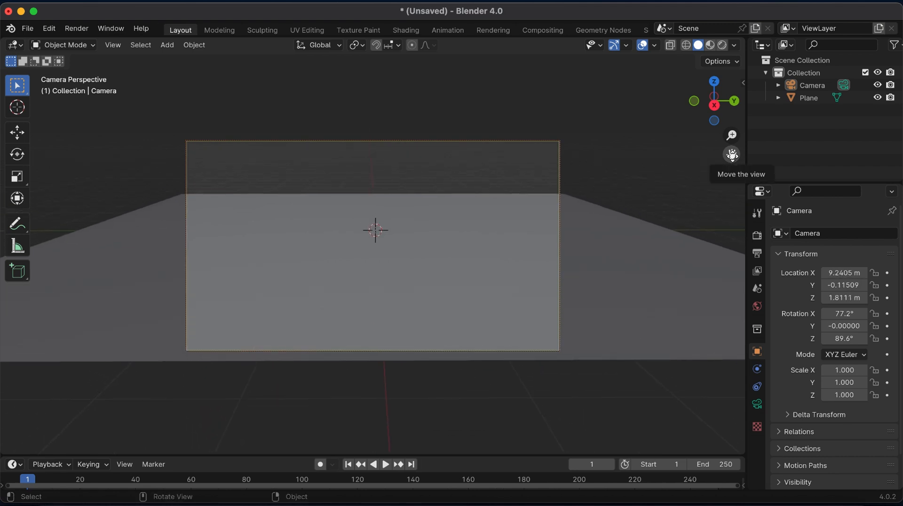
- Unlock the camera from the view
key("n")
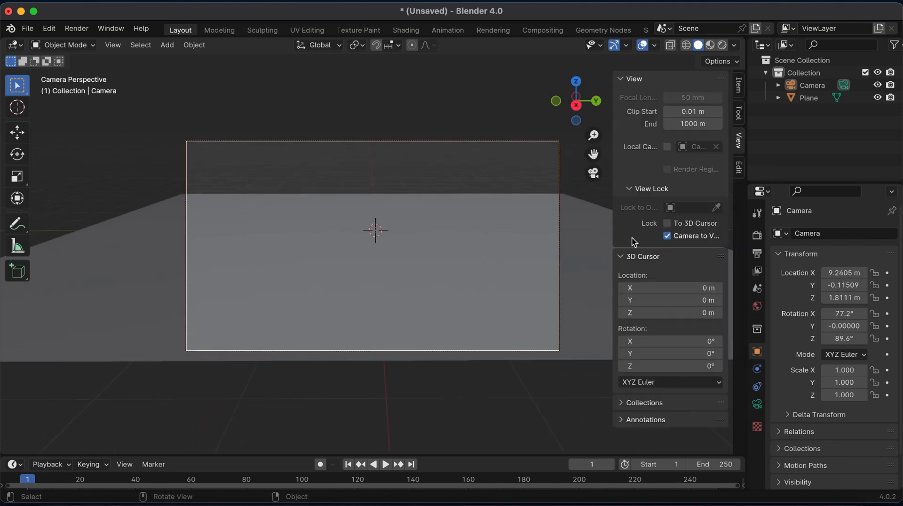
left_click(668, 237)
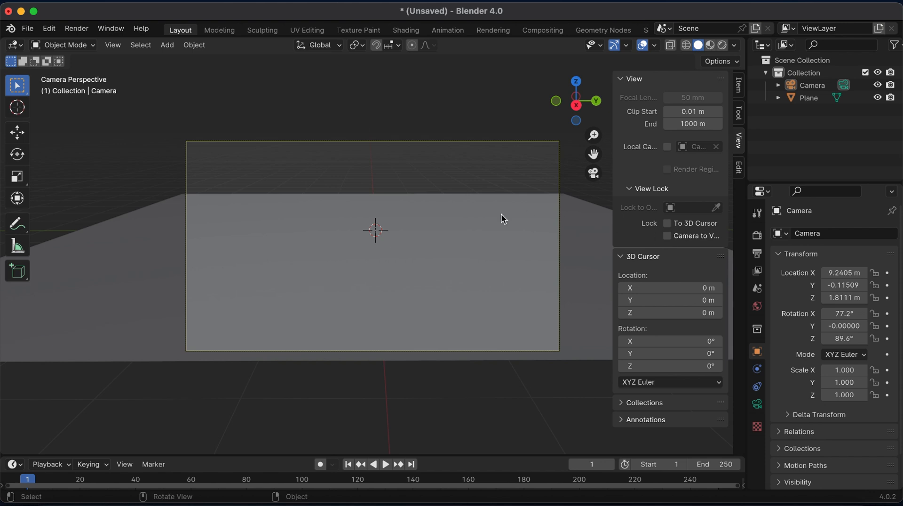
key("n")
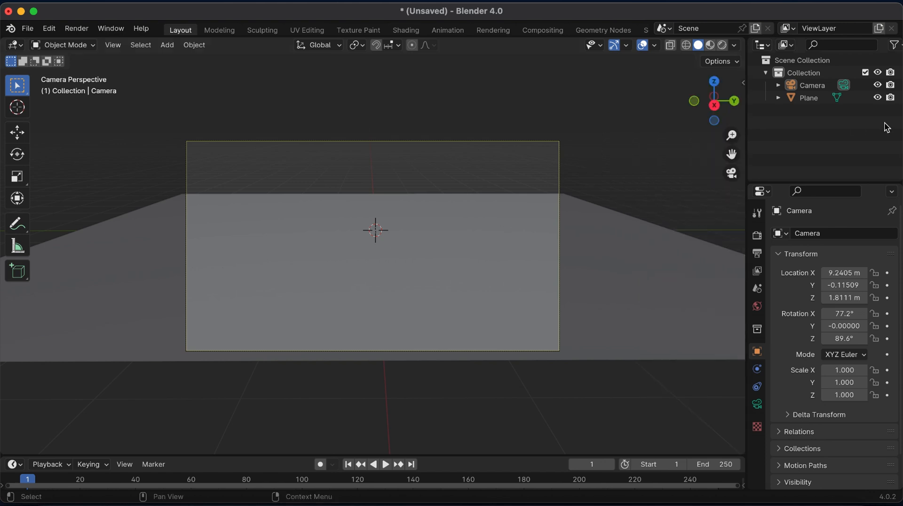
- Enlarge the Outliner area and change it into a second 3D Viewport
left_click_drag(745, 156, 596, 160)
left_click_drag(648, 181, 648, 273)
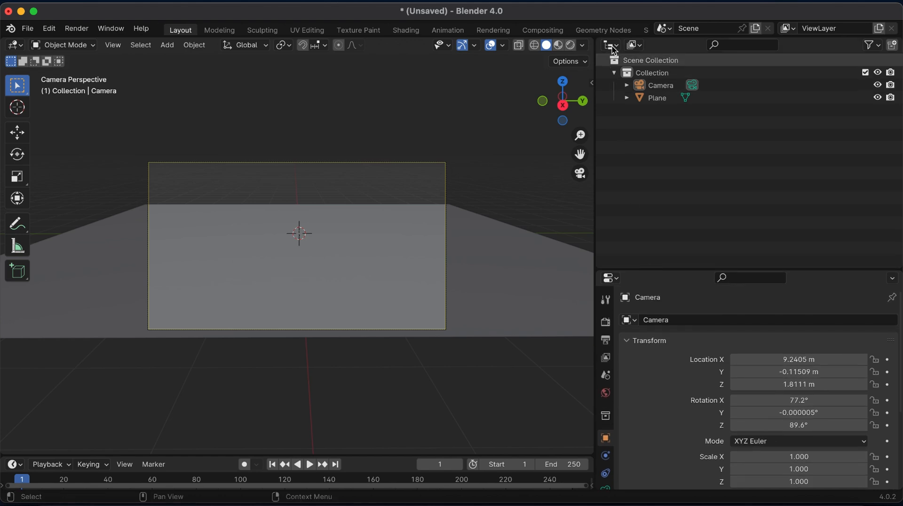
left_click(614, 46)
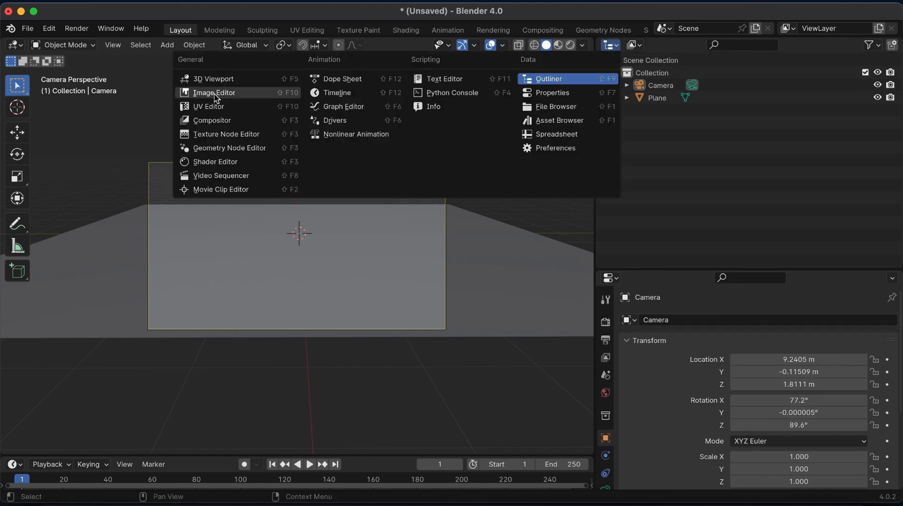
left_click(214, 81)
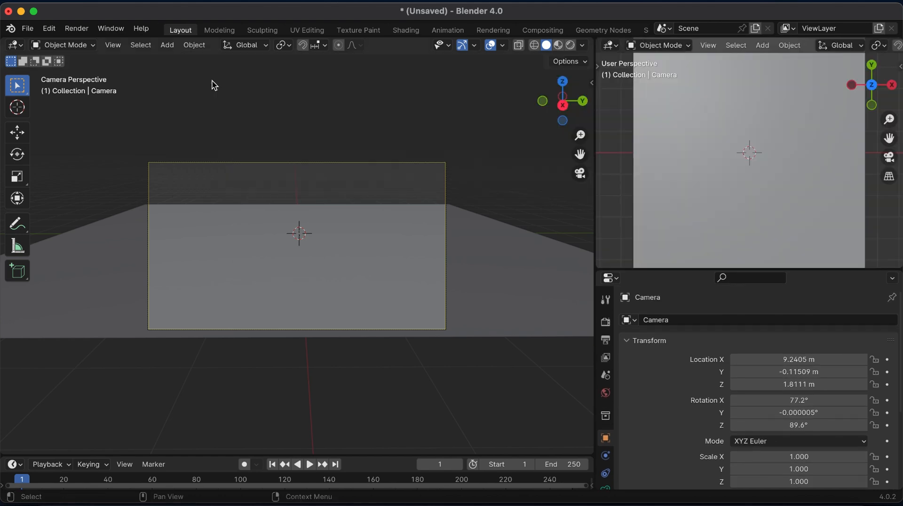
- Show the camera view in the second viewport, fit the frame into it and hide its overlays
left_click(889, 156)
left_click_drag(889, 119, 889, 100)
left_click_drag(889, 138, 902, 138)
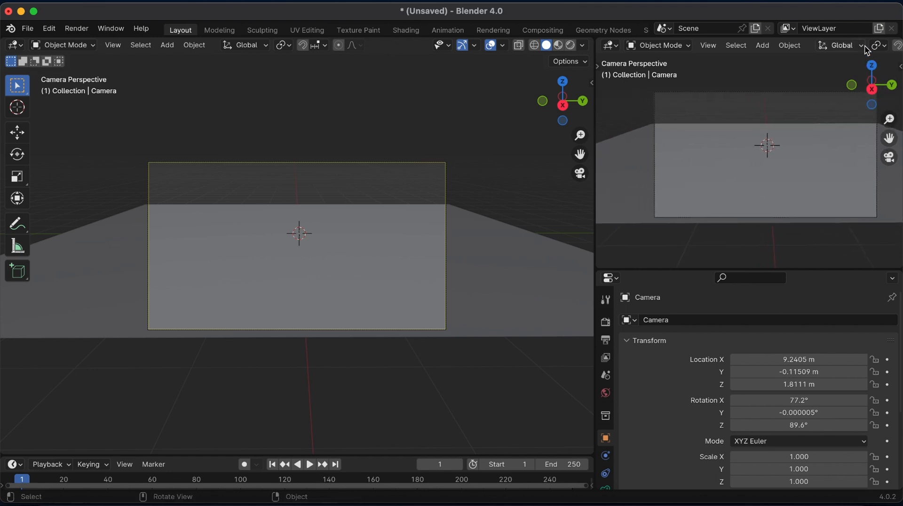
scroll(868, 47, "down", 10)
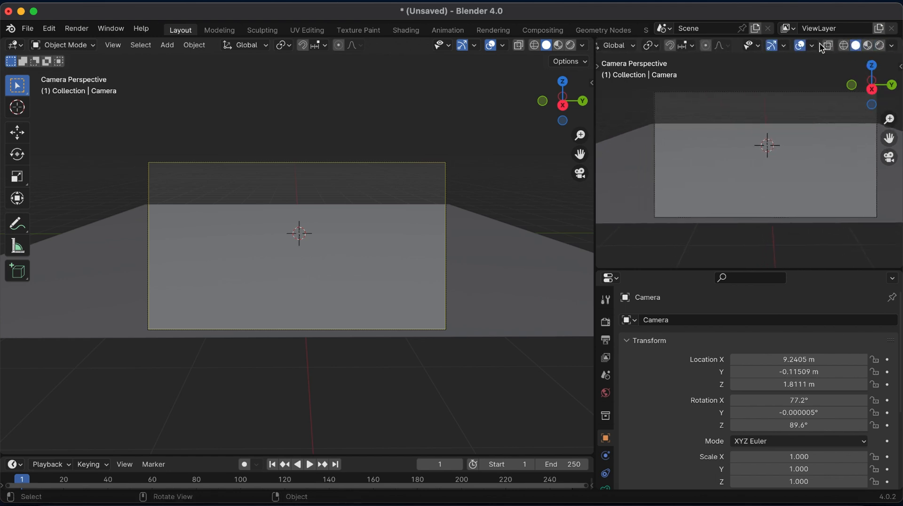
left_click(800, 46)
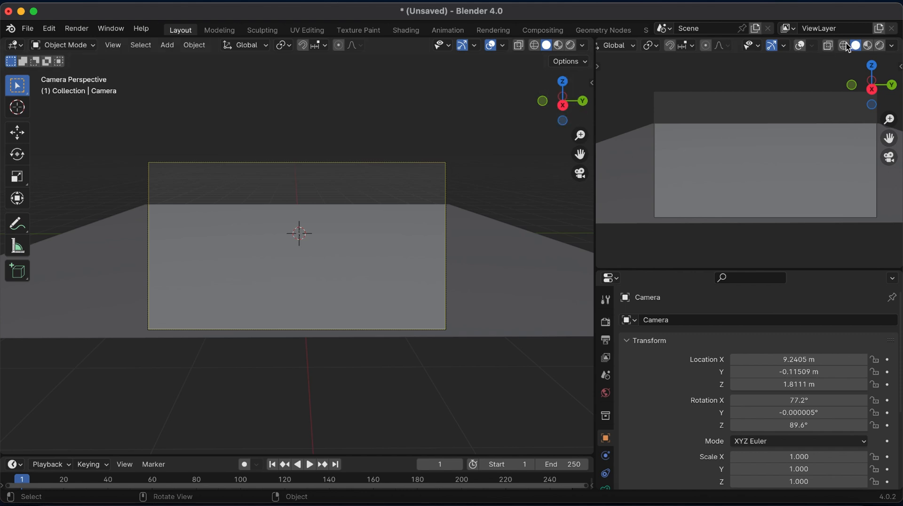
left_click(800, 47)
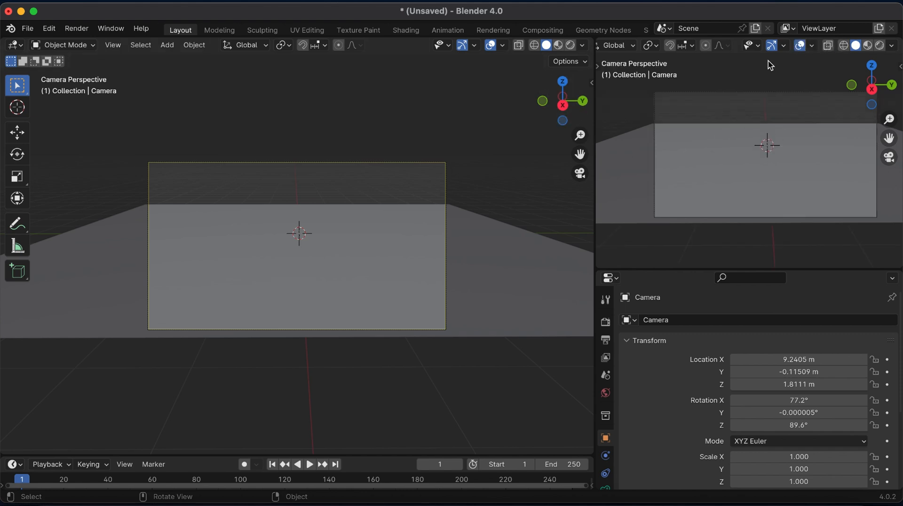
left_click(801, 46)
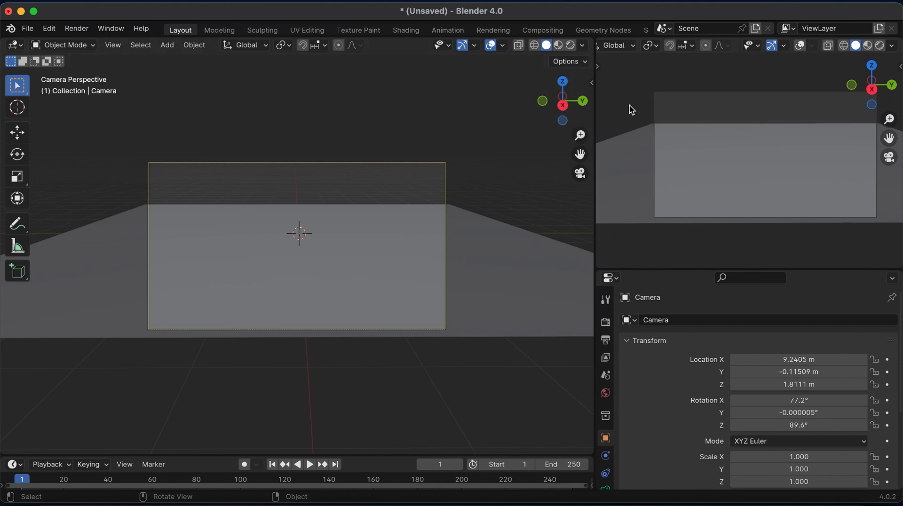
- Enter Edit Mode on the plane and subdivide the whole mesh three times
left_click_drag(570, 101, 567, 126)
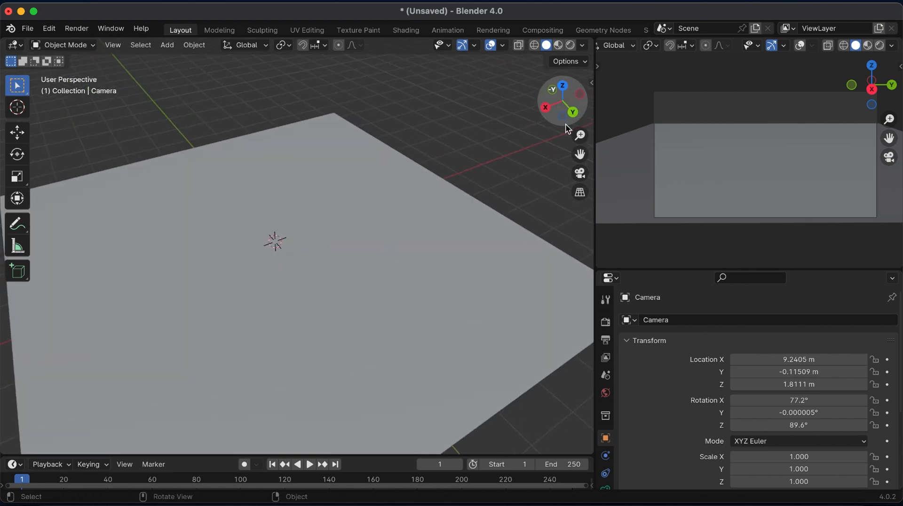
scroll(576, 134, "down", 5)
left_click(301, 269)
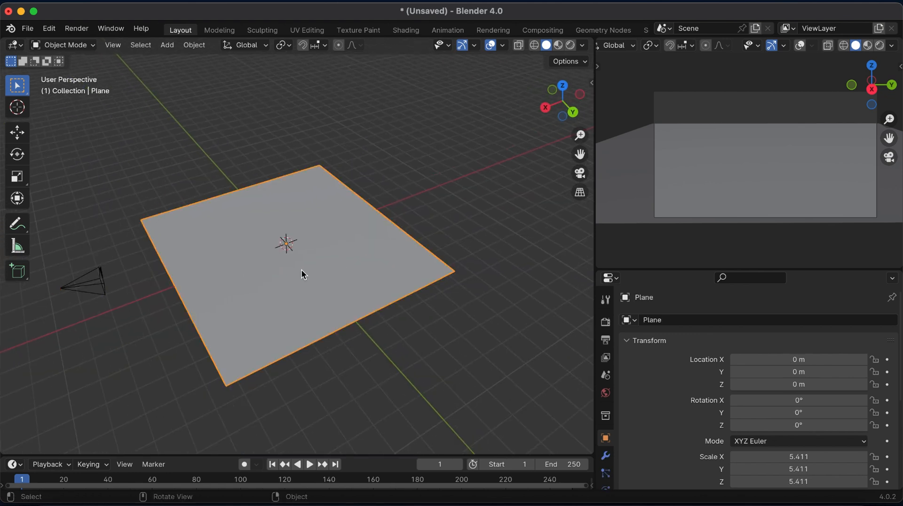
key("Tab")
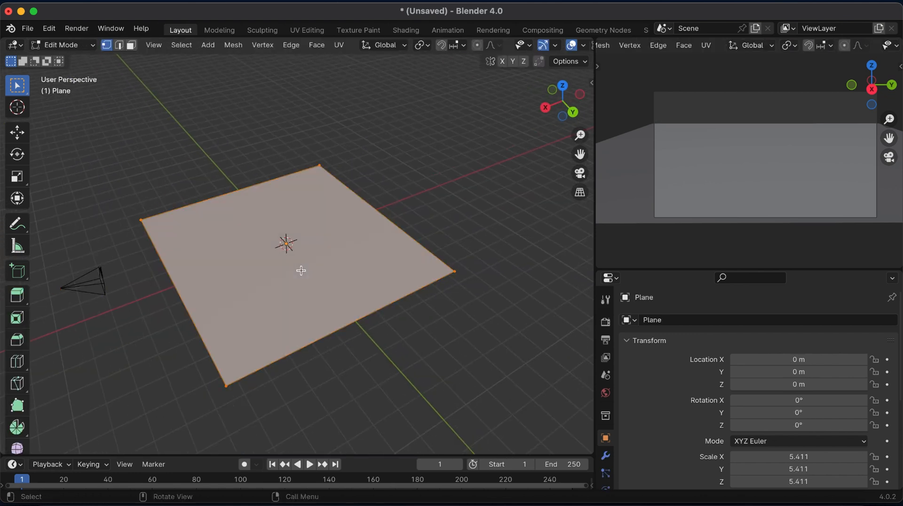
right_click(301, 270)
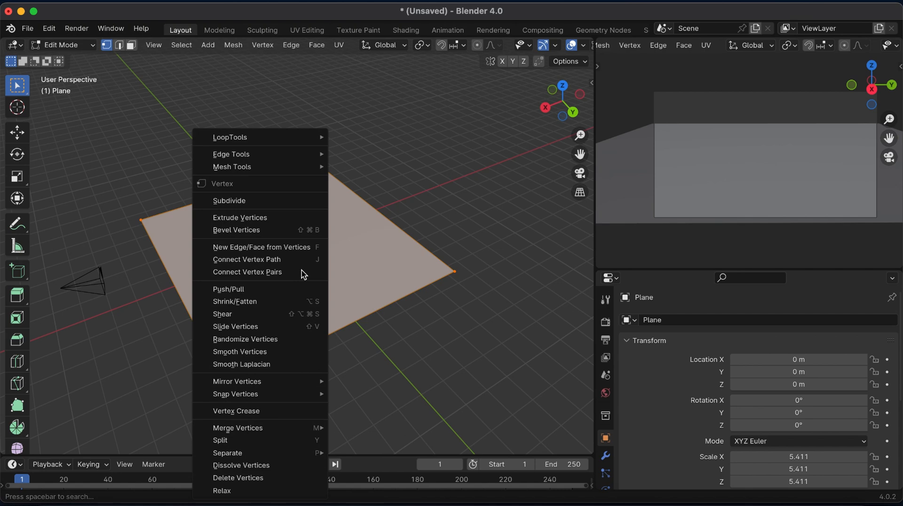
left_click(241, 200)
right_click(241, 199)
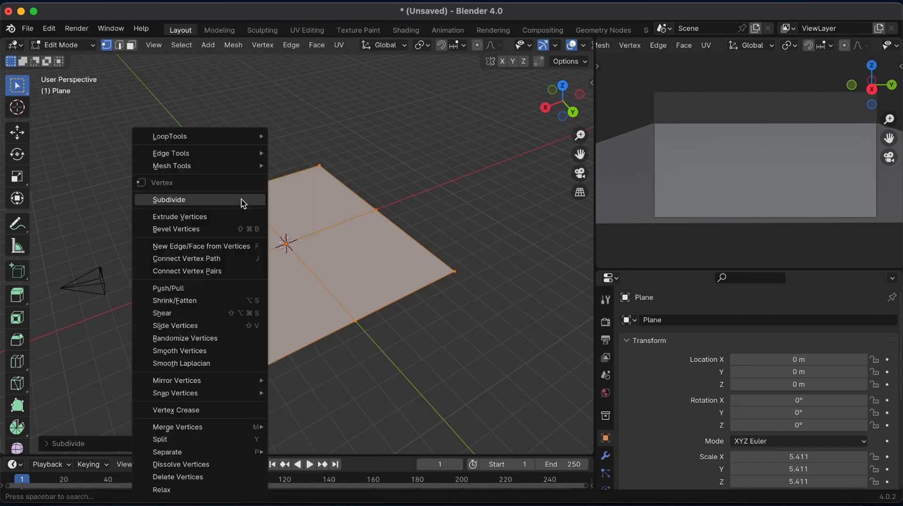
left_click(205, 201)
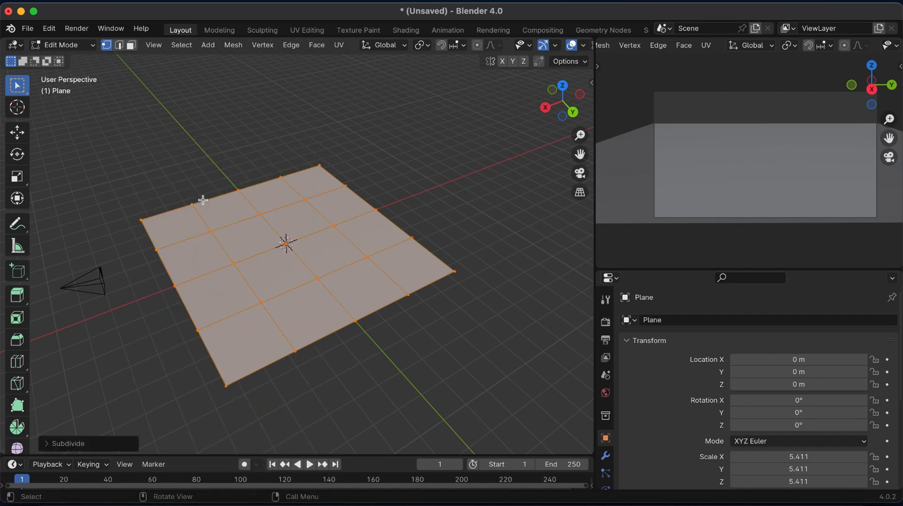
right_click(206, 203)
left_click(149, 201)
- Set the number of cuts of the plane's last subdivision to 6
right_click(239, 213)
left_click(46, 445)
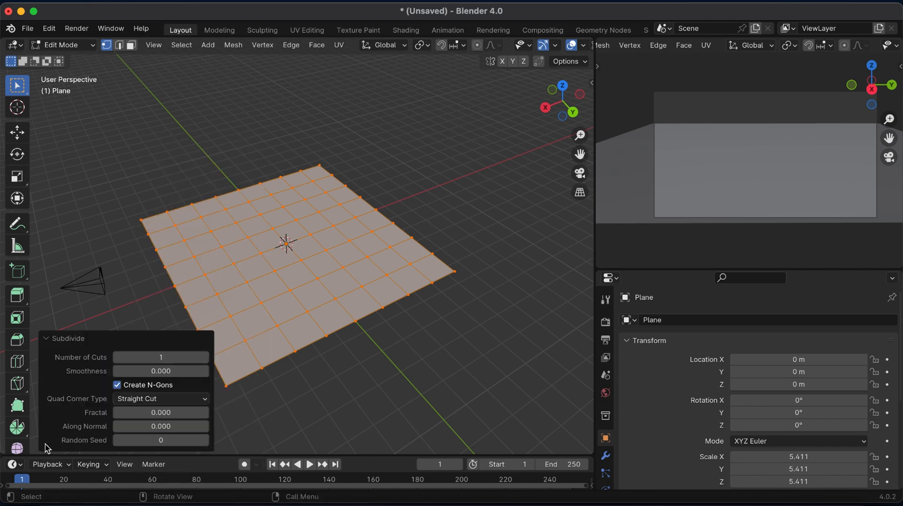
left_click(205, 358)
left_click(205, 358)
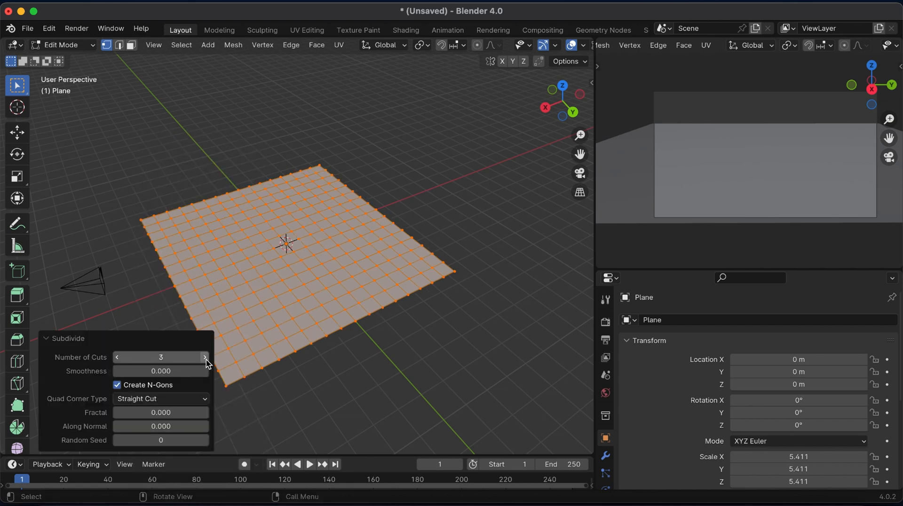
left_click(206, 358)
left_click(205, 358)
left_click(205, 357)
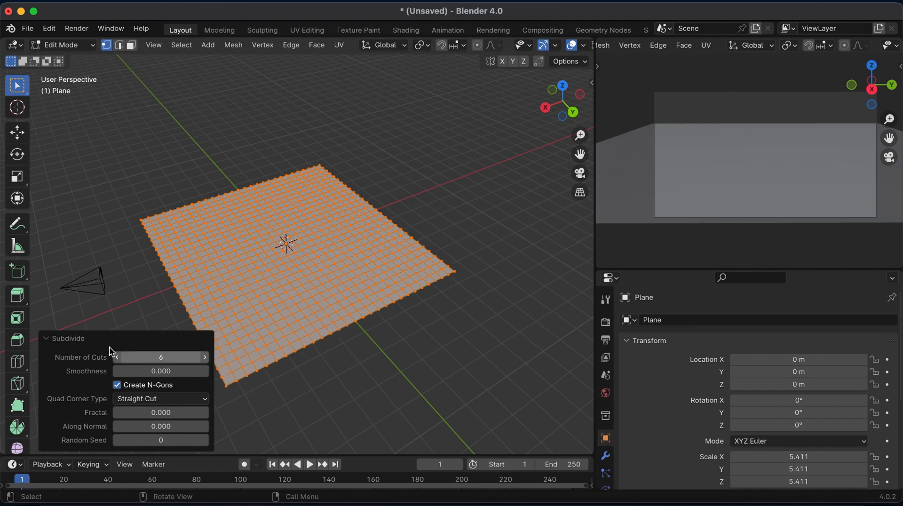
- Deselect the mesh and select all vertices along the plane's far edge, opposite the camera
left_click(49, 342)
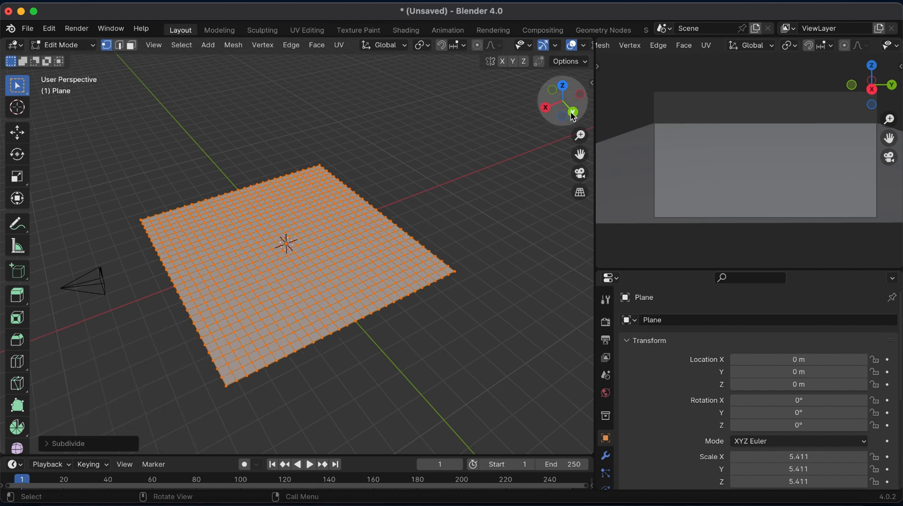
left_click_drag(563, 99, 580, 83)
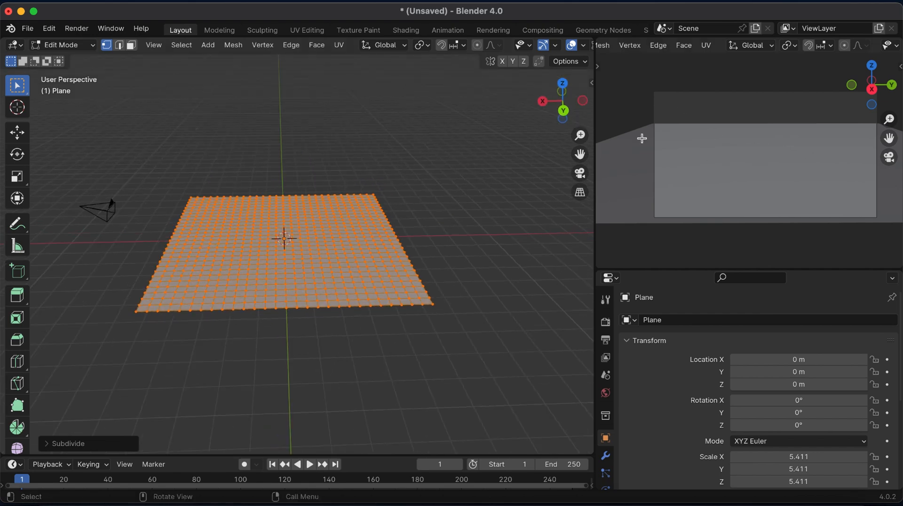
left_click_drag(562, 101, 607, 106)
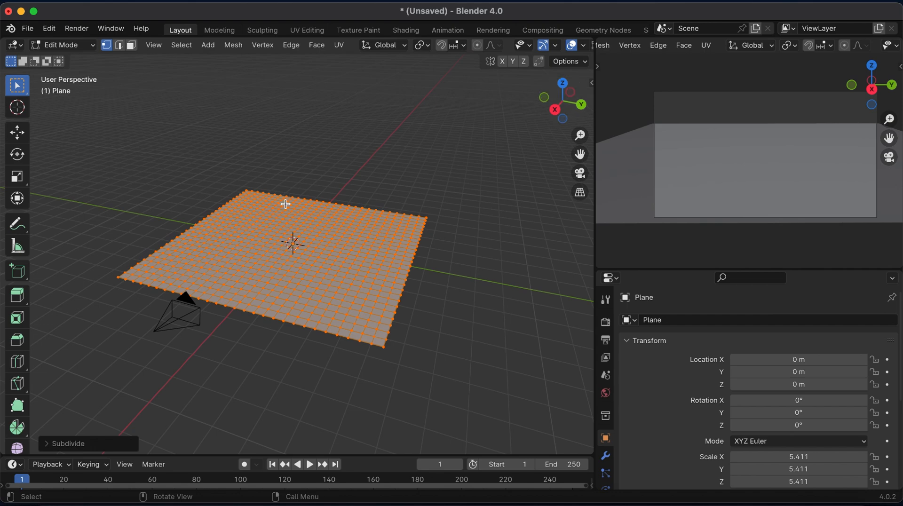
key("alt+a")
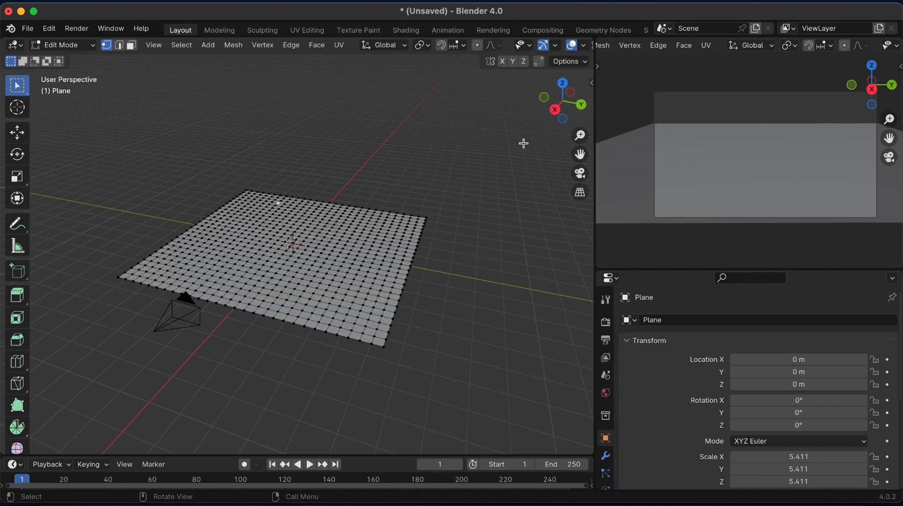
left_click(582, 104)
left_click_drag(561, 111, 390, 381)
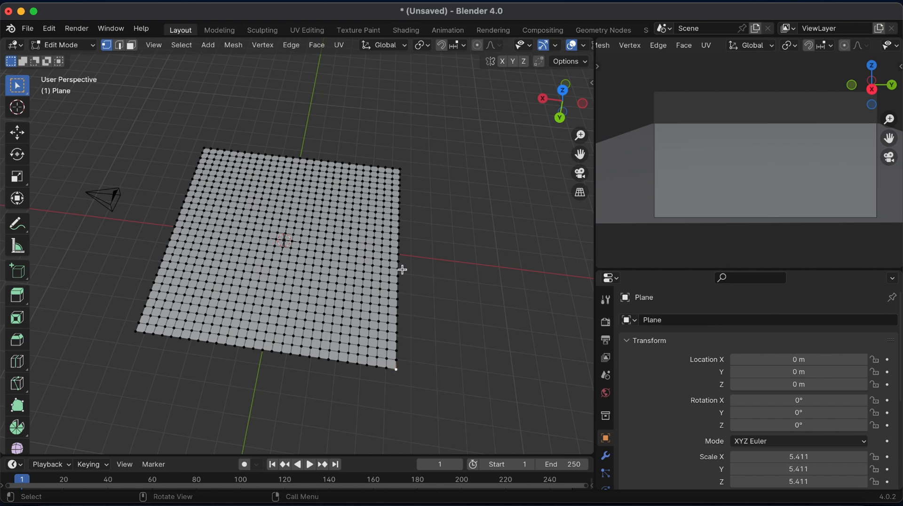
left_click(401, 168, "ctrl")
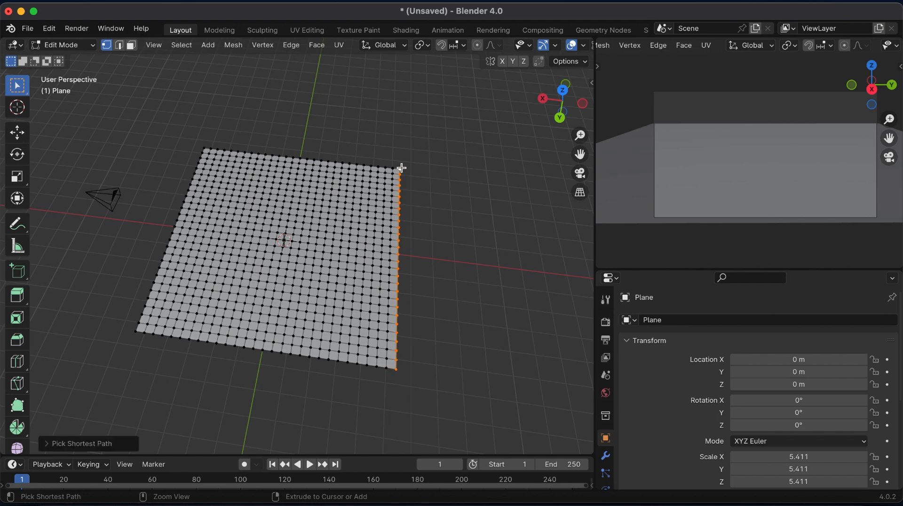
- View the mesh from the back in orthographic projection and enable proportional editing with Smooth falloff
left_click(543, 99)
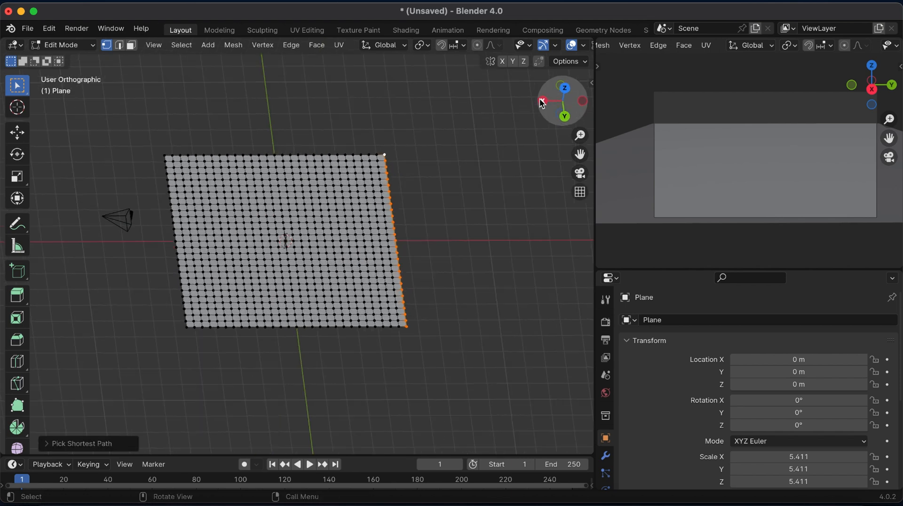
left_click(583, 102)
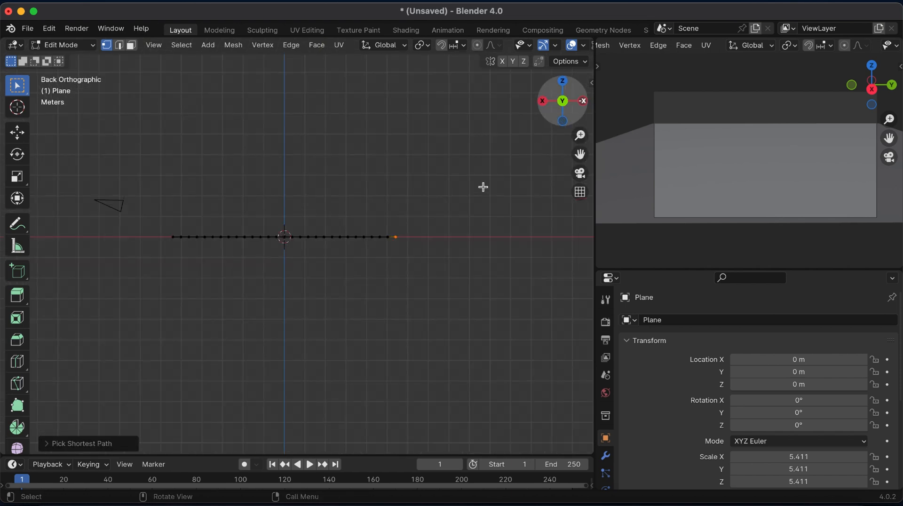
key("o")
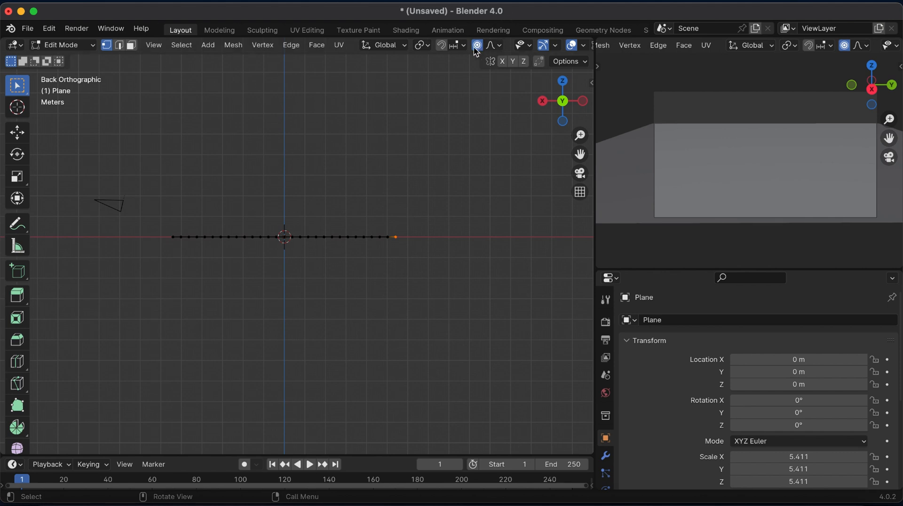
left_click(500, 47)
left_click(433, 70)
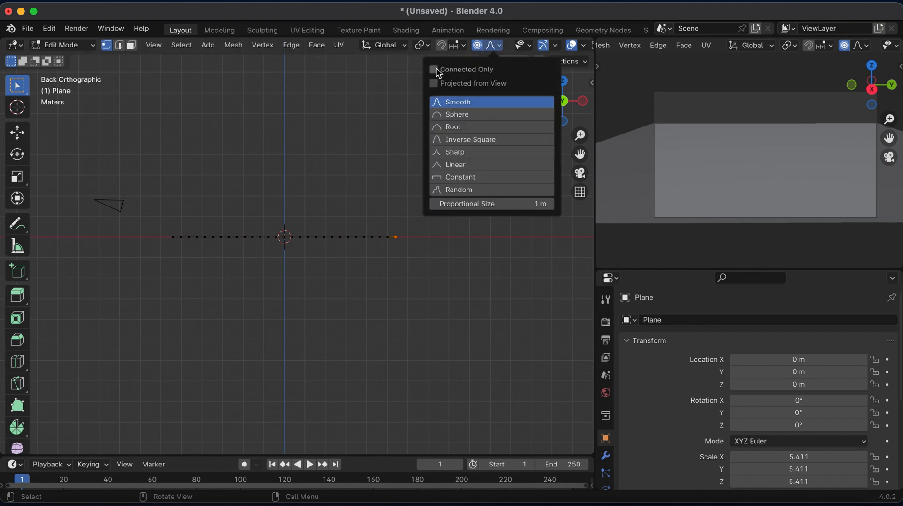
key("n")
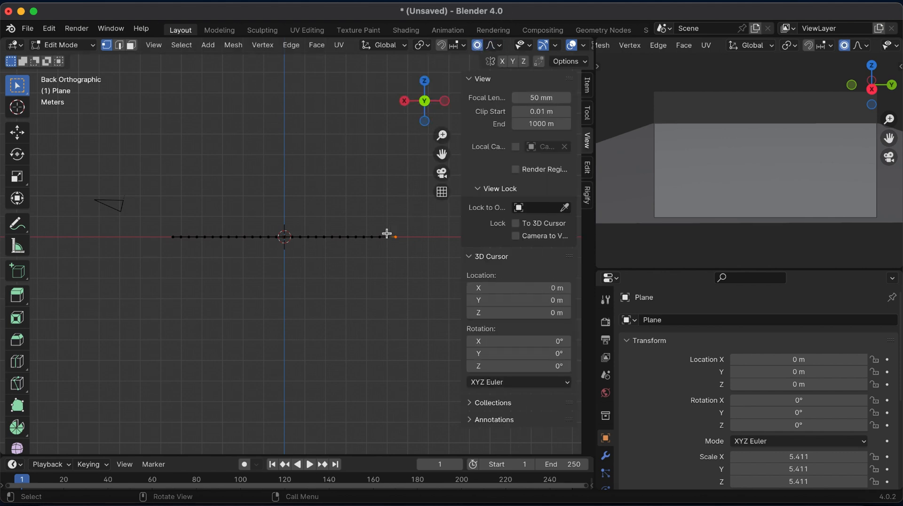
key("n")
- Rotate the far edge downward with a proportional size of about 5.56 m and lower it to curve the ground
key("r")
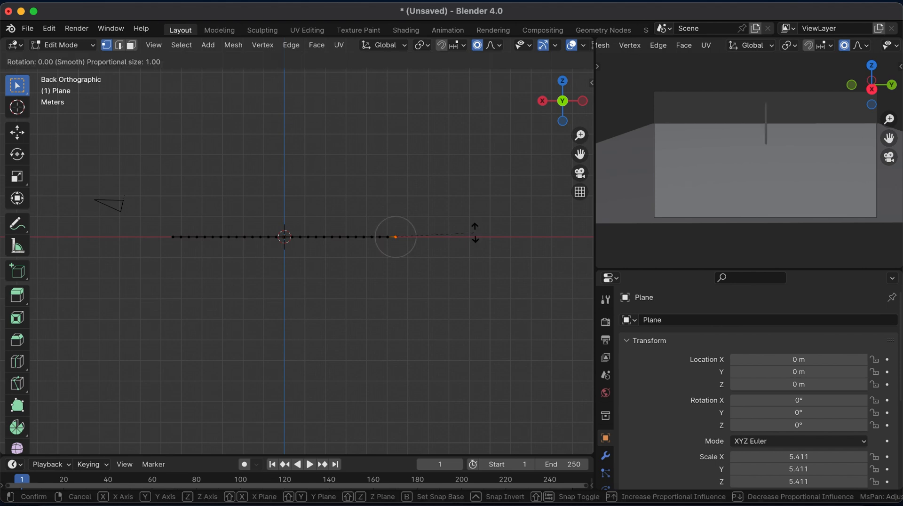
scroll(475, 233, "down", 13)
scroll(475, 232, "down", 5)
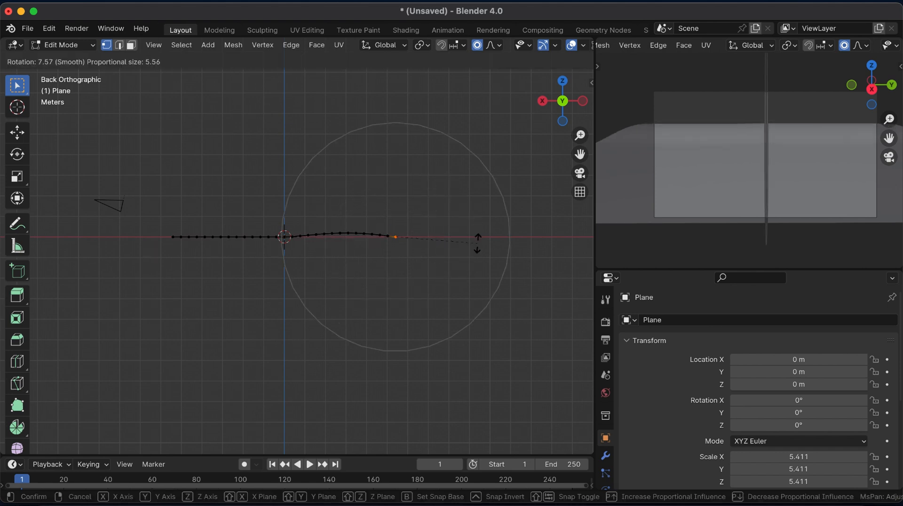
left_click(475, 264)
key("g")
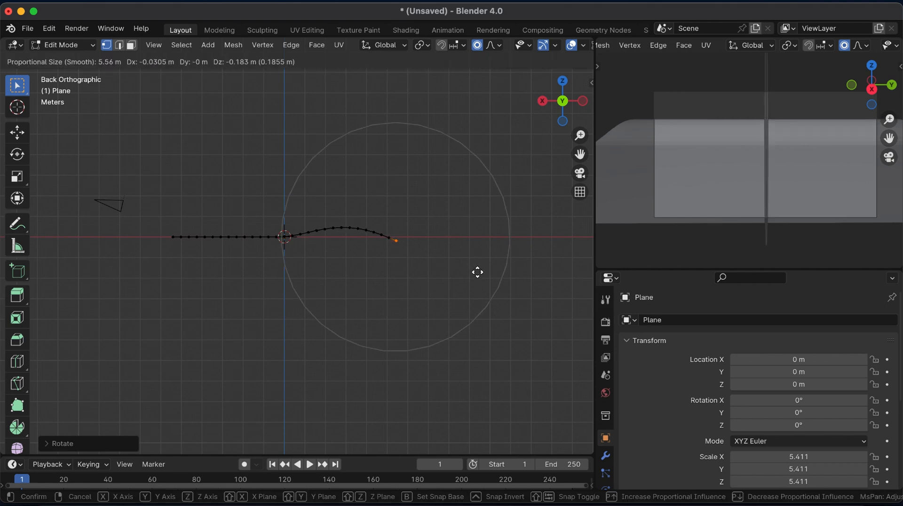
left_click(479, 284)
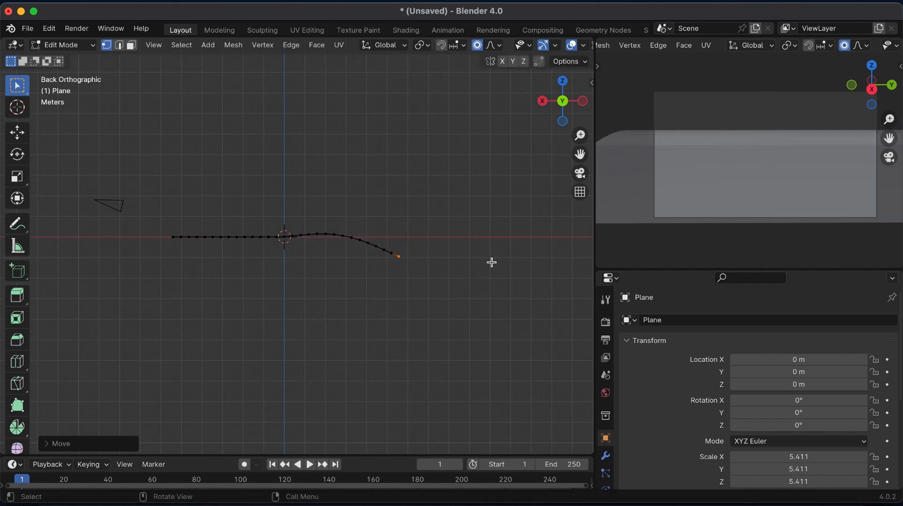
- Rotate the far edge slightly more and lower it further to steepen the slope behind the crest
key("r")
left_click(486, 277)
key("g")
left_click(486, 281)
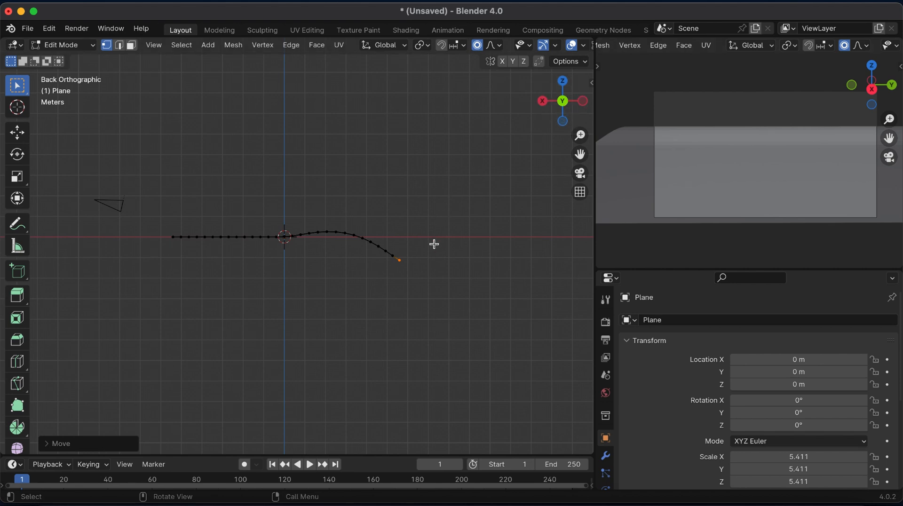
key("g")
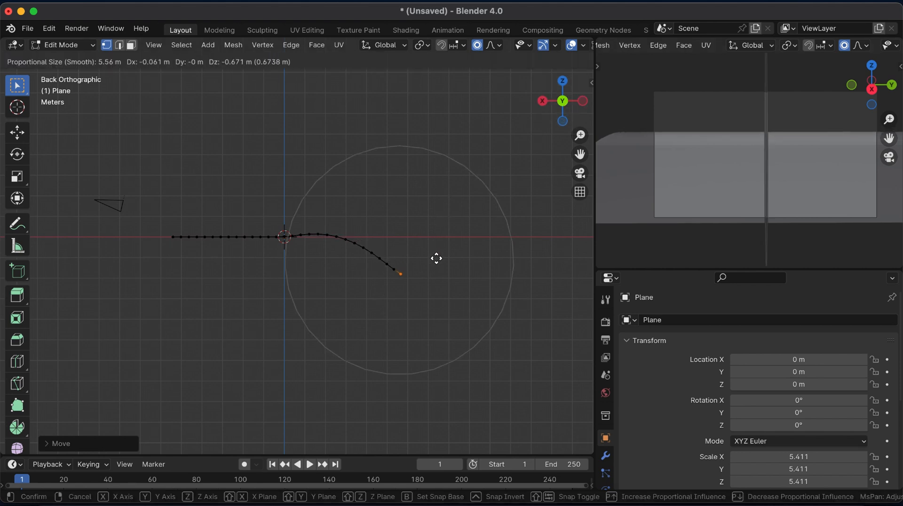
left_click(439, 256)
- Raise a vertex on the crest's left side, as seen by the camera, into a hill with about 1.95 m proportional size
left_click_drag(565, 101, 535, 140)
left_click(330, 214)
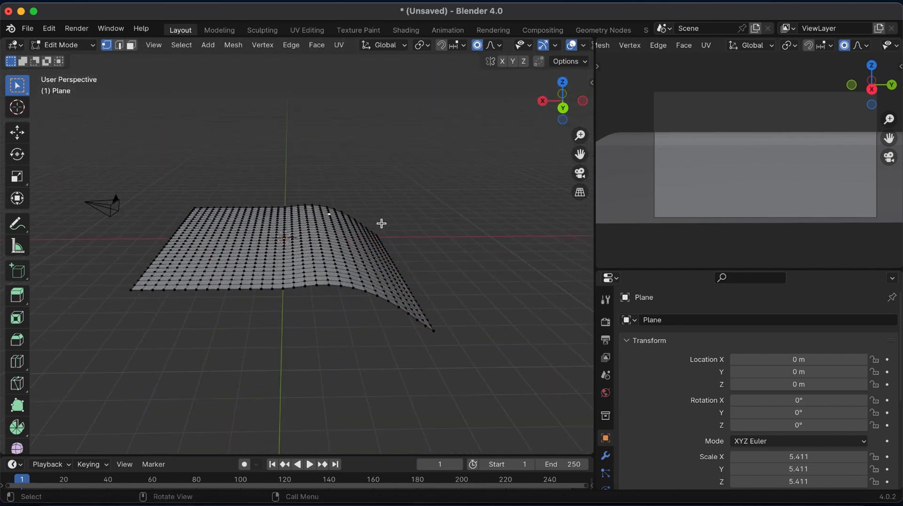
key("g")
scroll(382, 223, "up", 11)
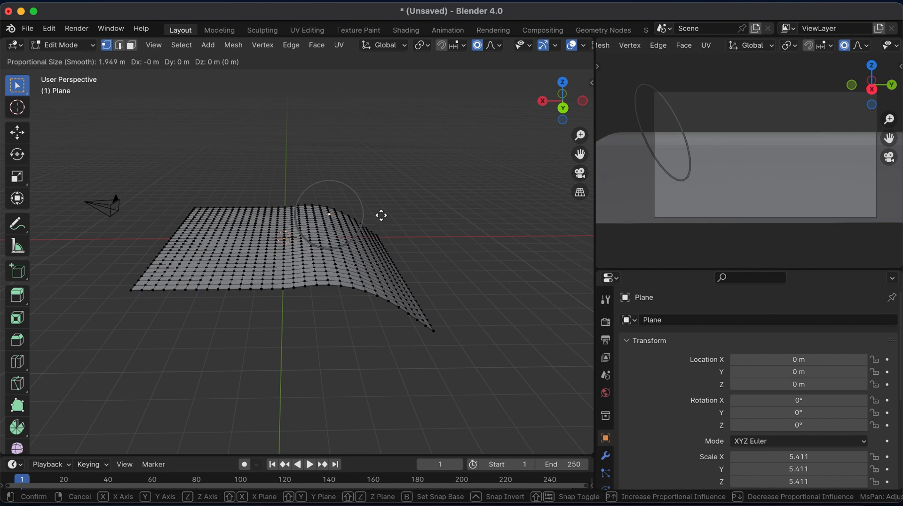
left_click(381, 207)
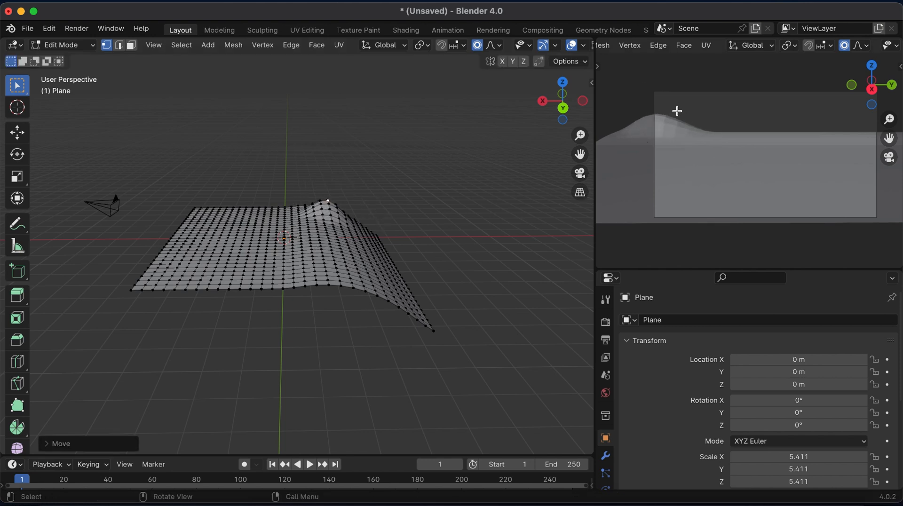
- Raise a second hill on the crest's right side in the camera view and a low bump between the two hills
left_click(316, 263)
key("g")
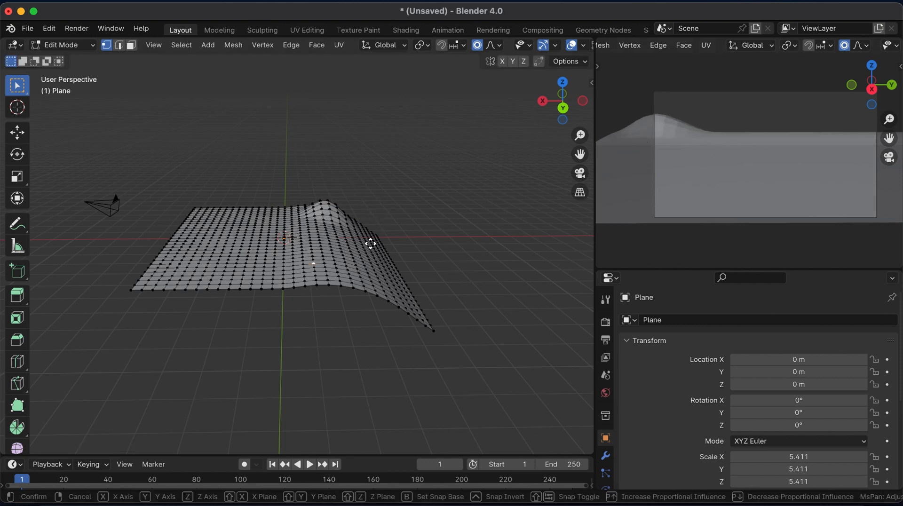
left_click(365, 232)
left_click(320, 232)
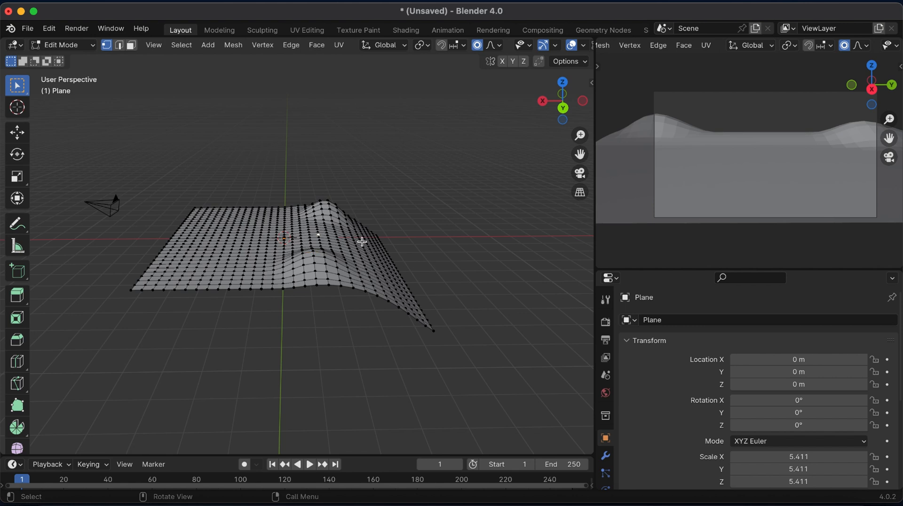
key("g")
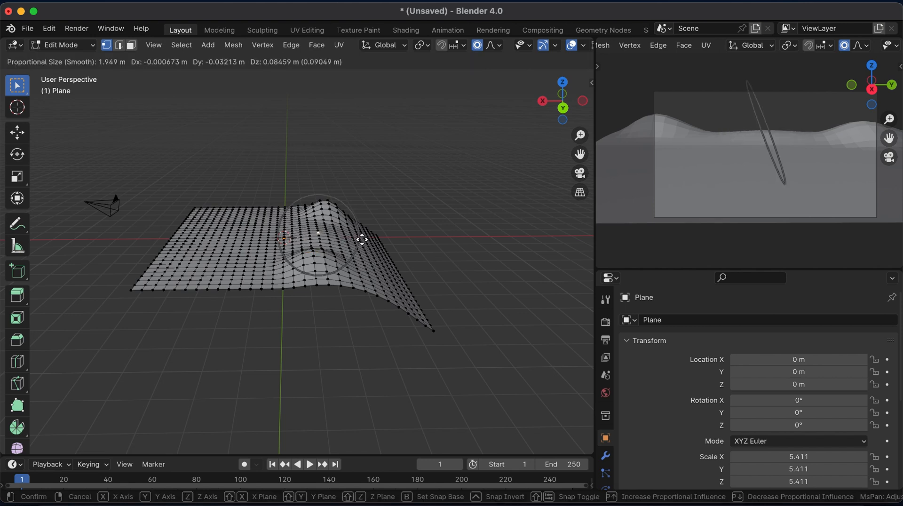
left_click(362, 237)
- Raise two smaller mounds nearer the camera, one on each side, using about 1.61 m proportional size
left_click(243, 217)
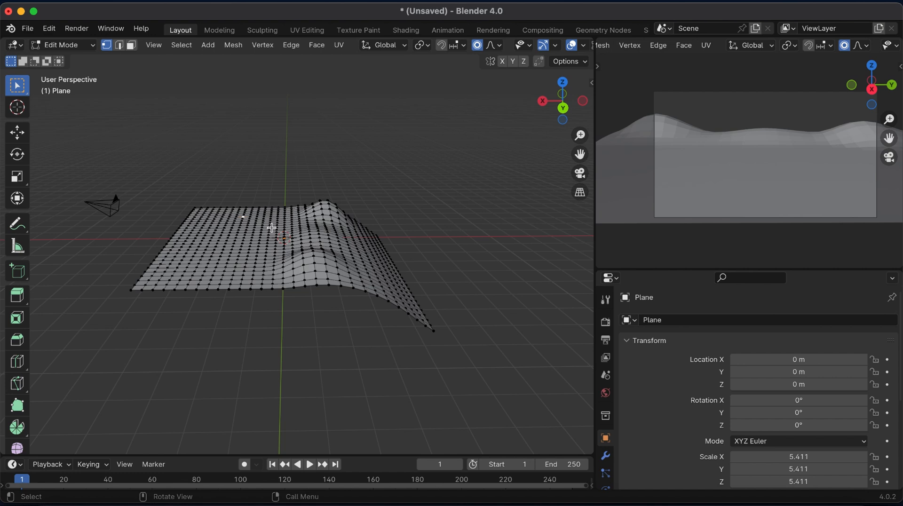
key("g")
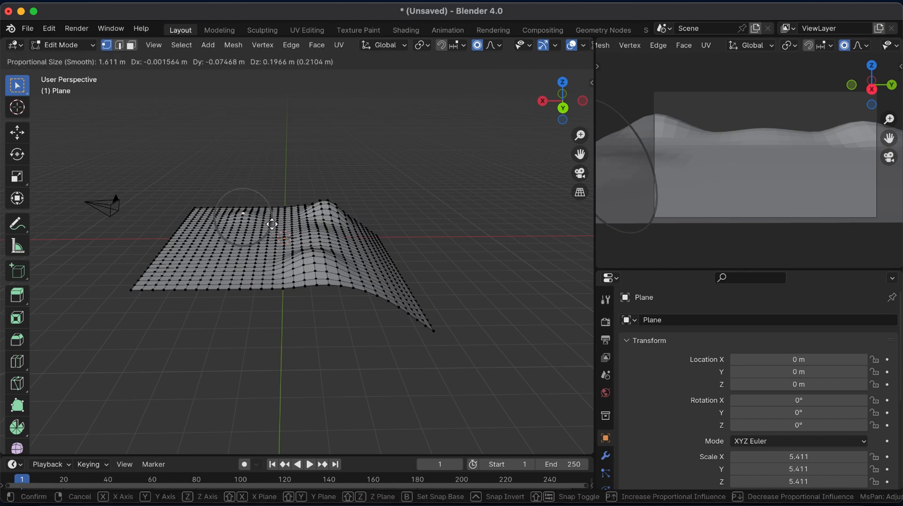
left_click(271, 217)
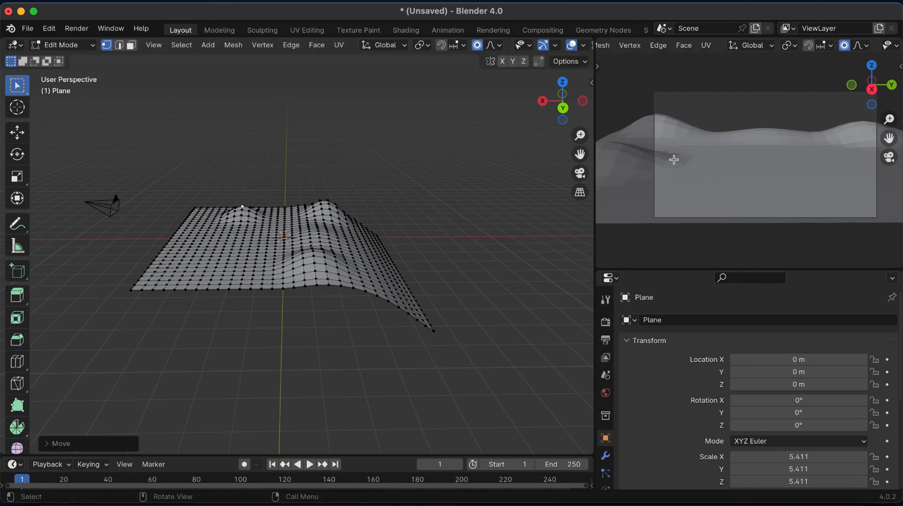
left_click(220, 259)
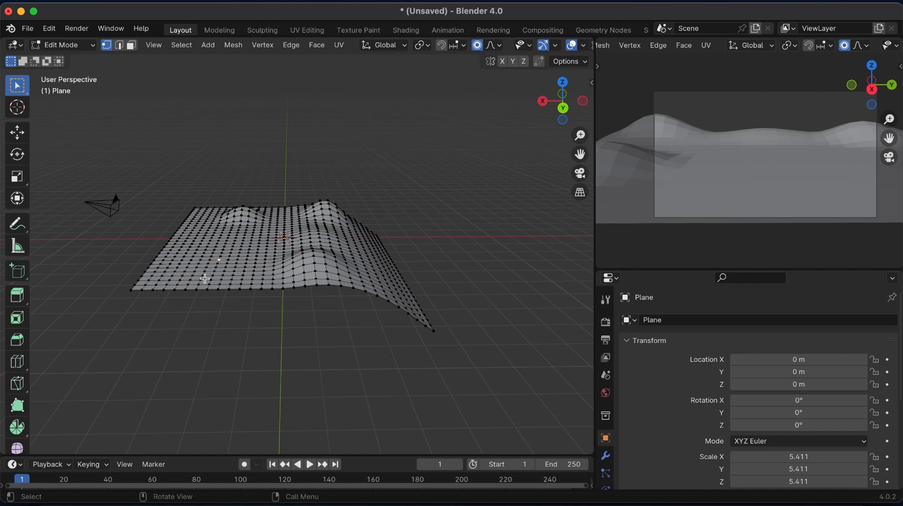
key("g")
left_click(203, 273)
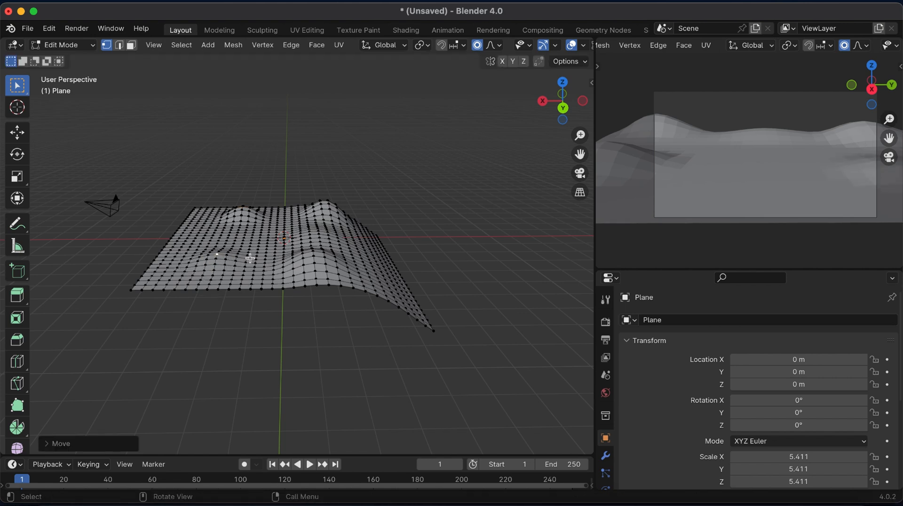
- Sink the ground between the two nearer mounds into a shallow dip with about 2.14 m proportional size
left_click(237, 232)
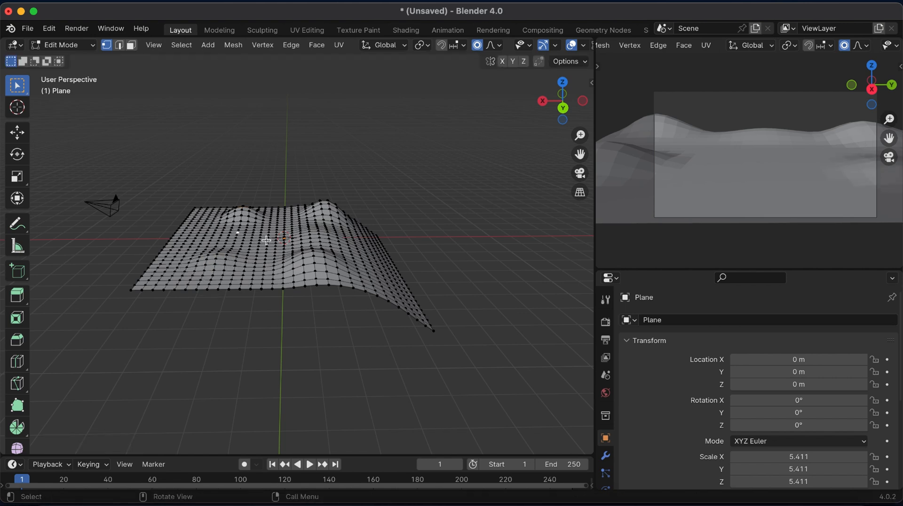
key("g")
scroll(266, 240, "down", 3)
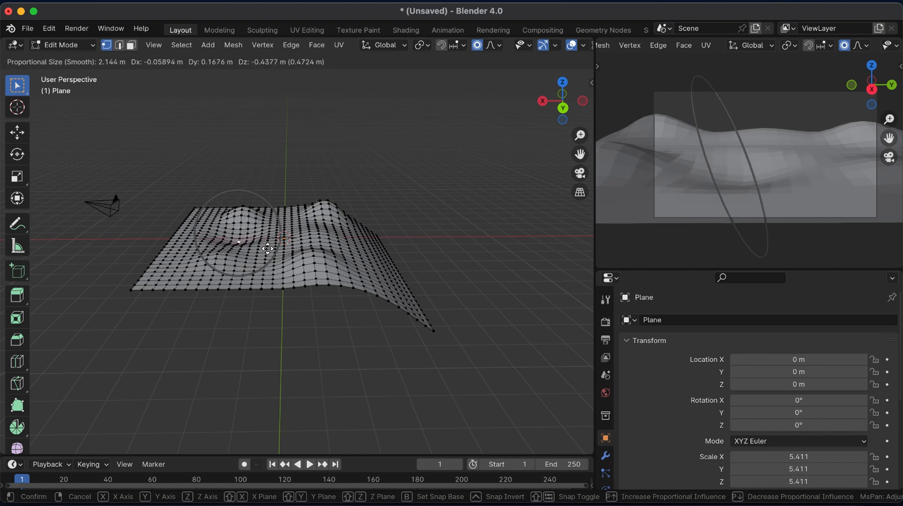
left_click(267, 245)
- Return to Object Mode and shade the terrain plane smooth
key("Tab")
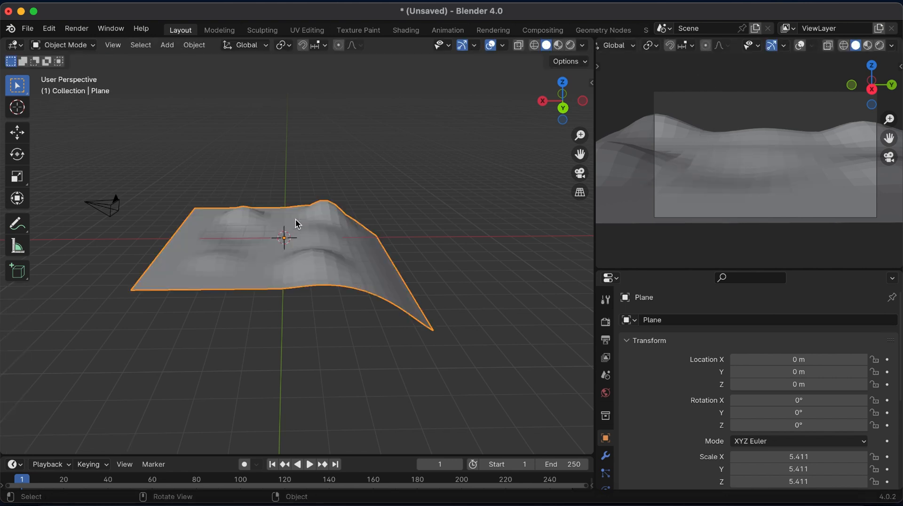
right_click(270, 224)
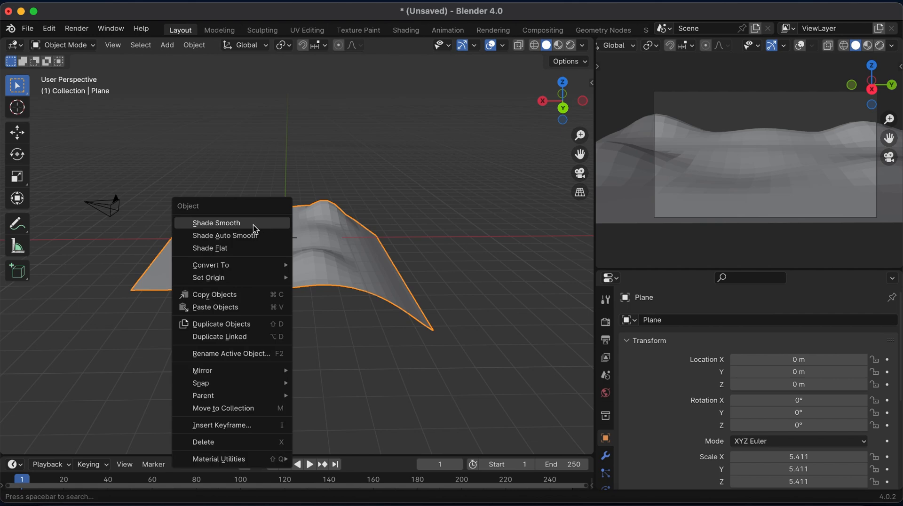
left_click(239, 224)
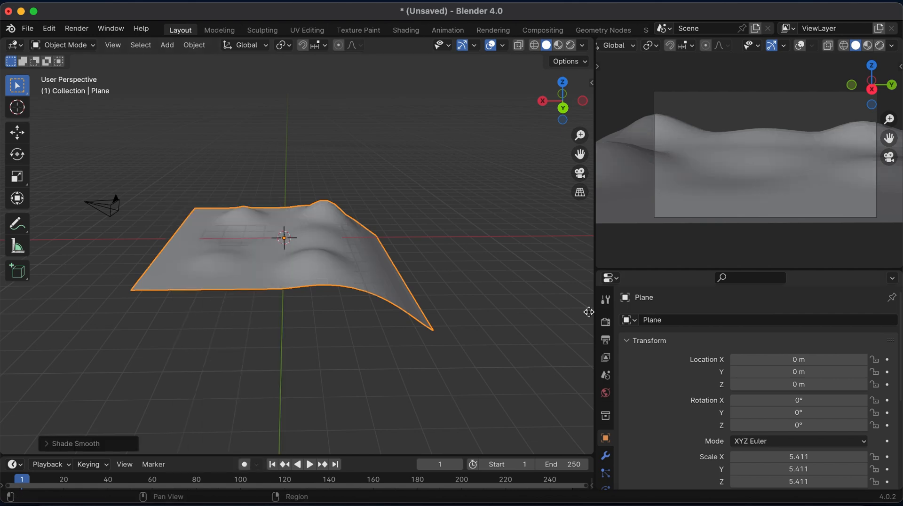
- Add a particle system to the terrain plane and set its type to Hair
left_click_drag(563, 99, 690, 98)
left_click(605, 454)
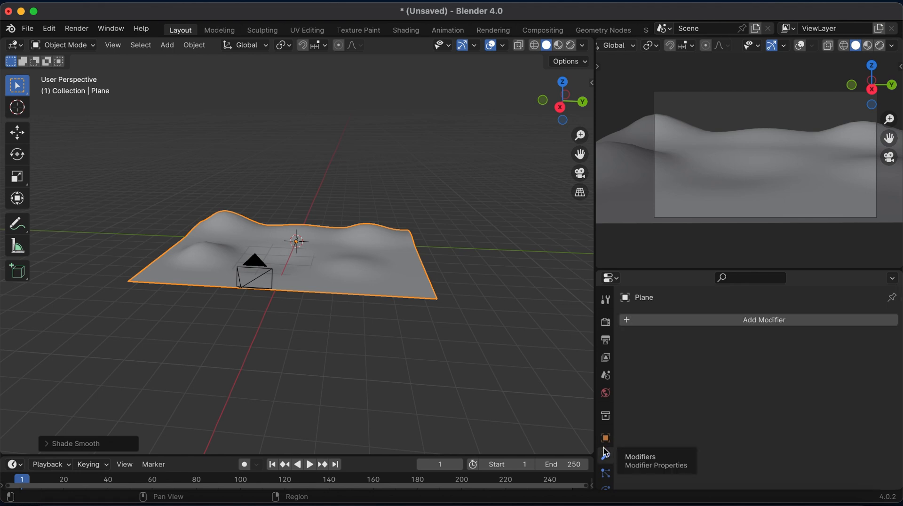
scroll(606, 413, "down", 4)
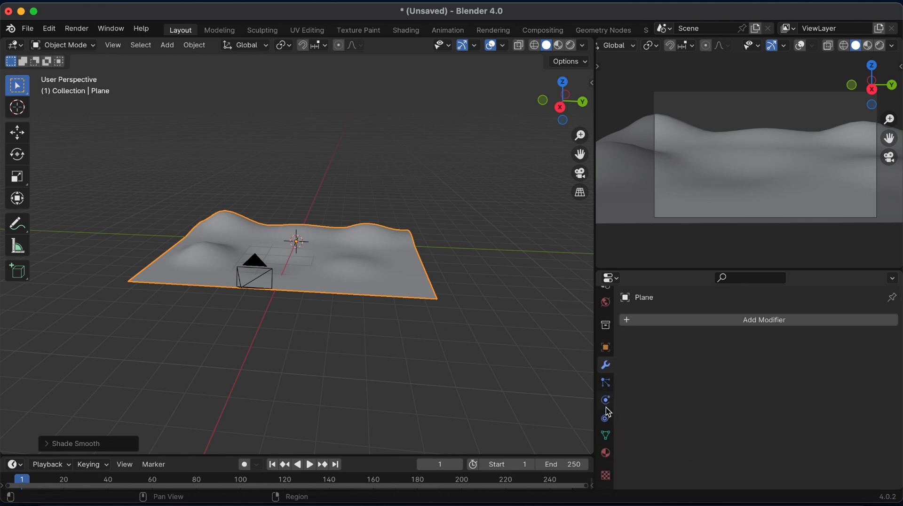
left_click(606, 381)
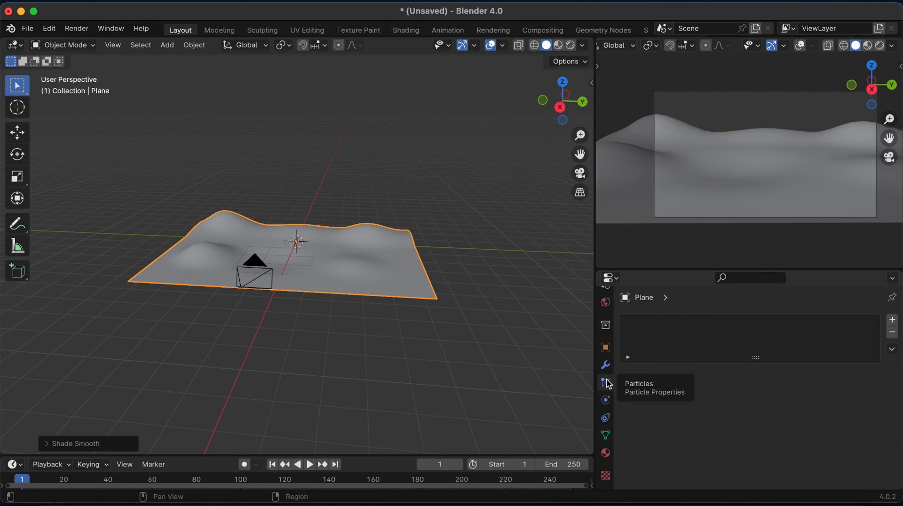
left_click(892, 323)
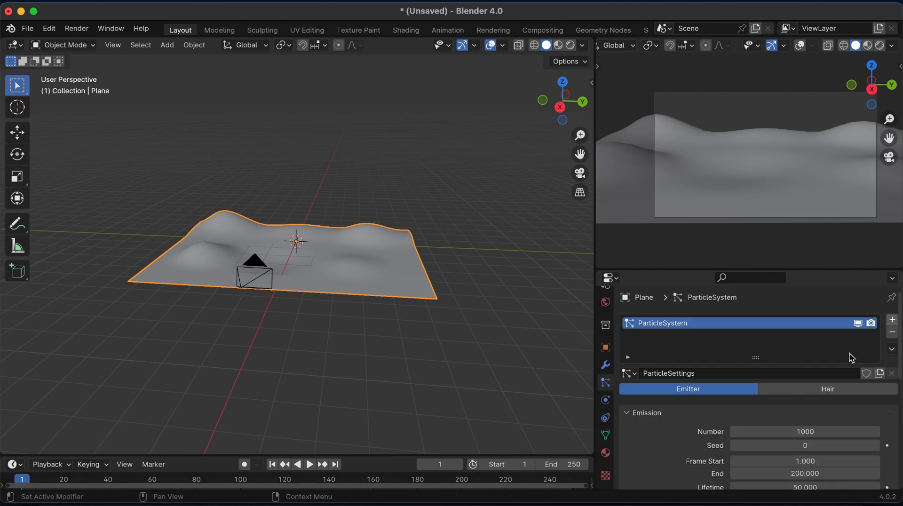
left_click(826, 390)
left_click_drag(563, 101, 536, 240)
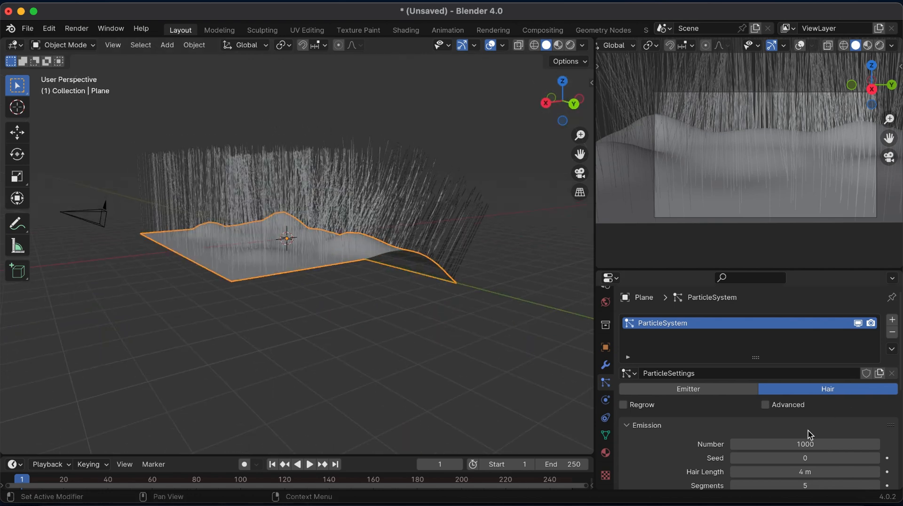
- Set the particle system's hair length to 0.2 m
scroll(808, 431, "down", 4)
left_click_drag(805, 392, 738, 392)
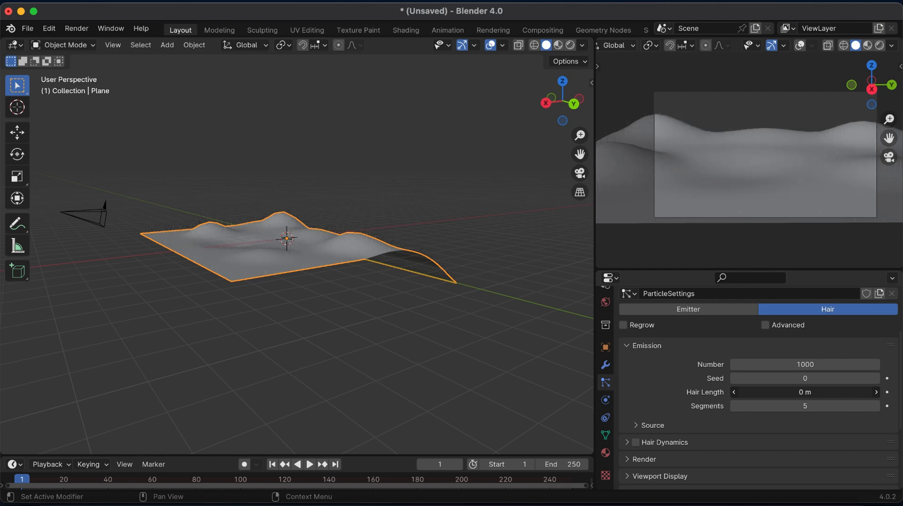
left_click(803, 394)
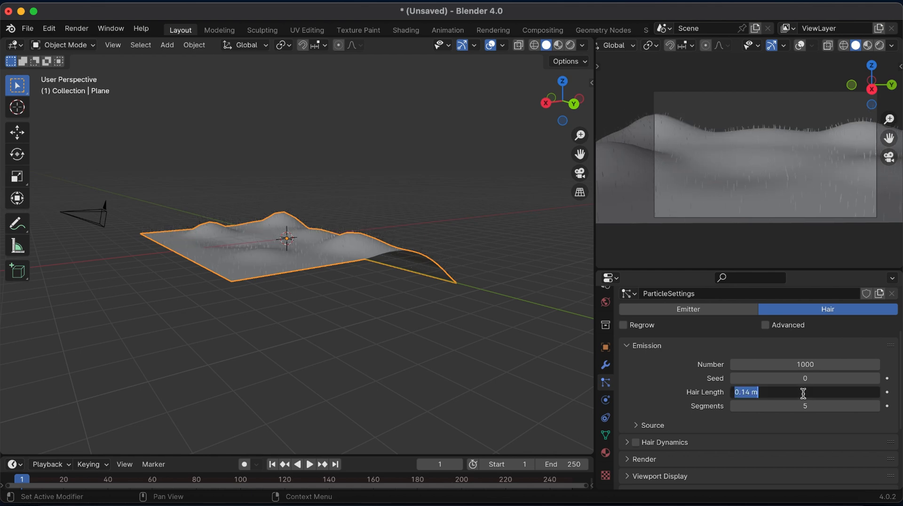
type("0.2")
key("Return")
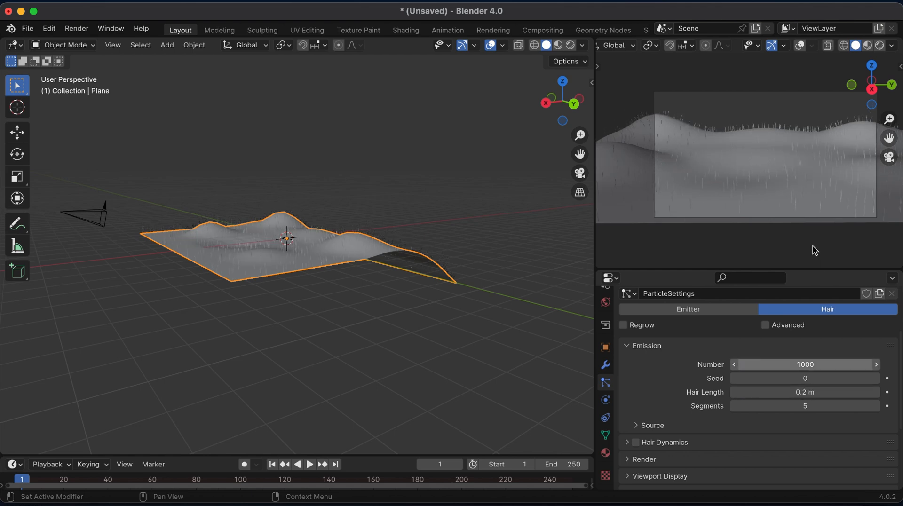
- Reduce the hair length in small increments to 0.15 m
left_click_drag(580, 135, 524, 106)
left_click(733, 393)
left_click(732, 394)
left_click(733, 393)
left_click(732, 393)
left_click(732, 393)
- Enable Interpolated children for the hair and set their display amount to 100
left_click_drag(551, 106, 589, 108)
scroll(678, 419, "down", 5)
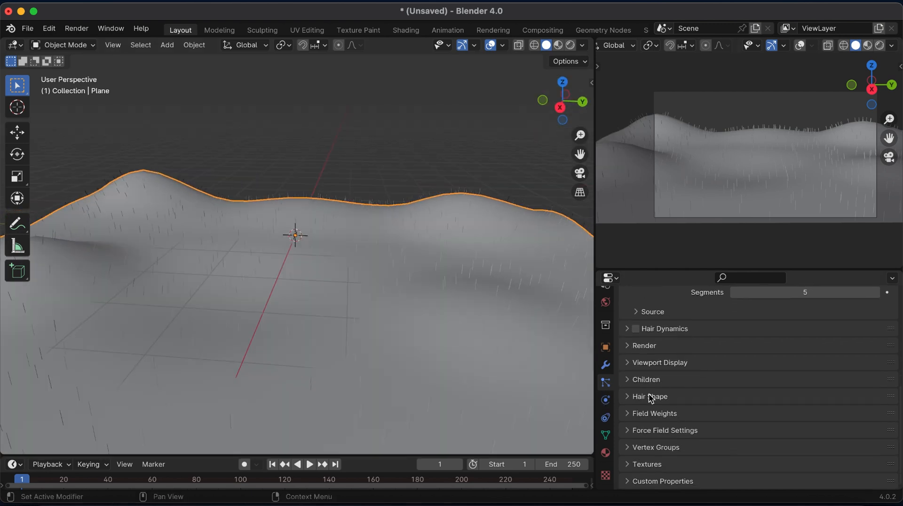
left_click(633, 380)
left_click(839, 398)
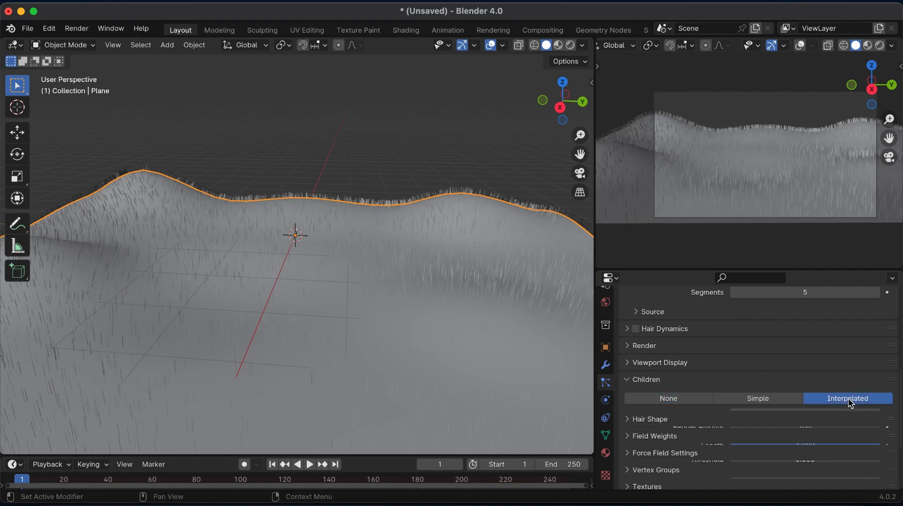
double_click(803, 412)
type("1")
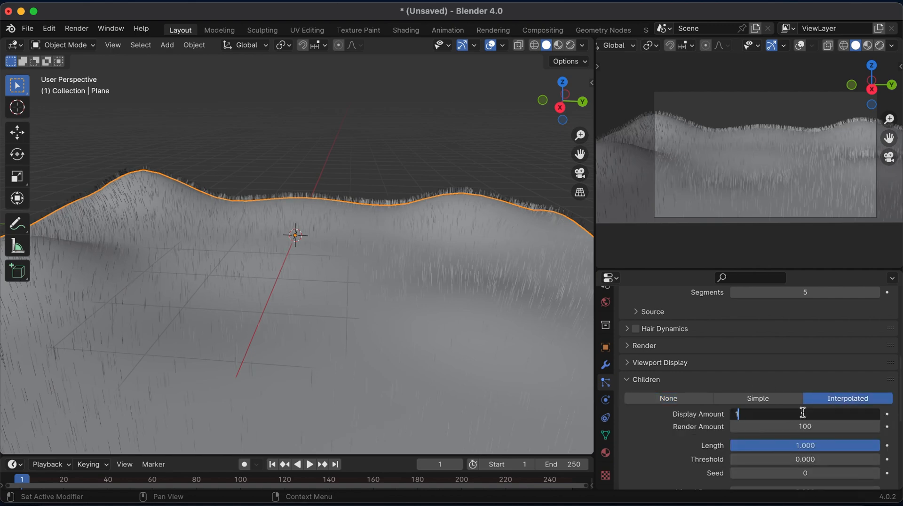
type("00")
key("Return")
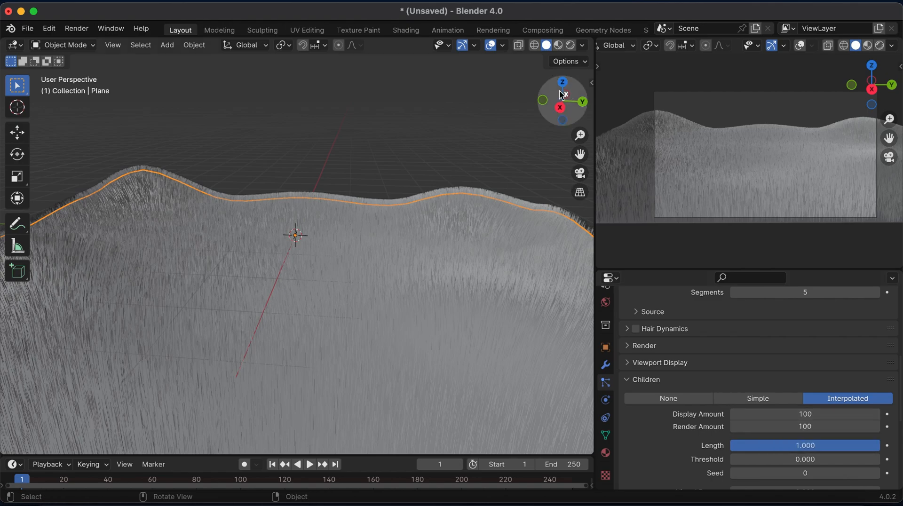
- Set the hair emission number to 2500 to make the grass denser
left_click_drag(563, 100, 490, 103)
left_click_drag(563, 101, 541, 109)
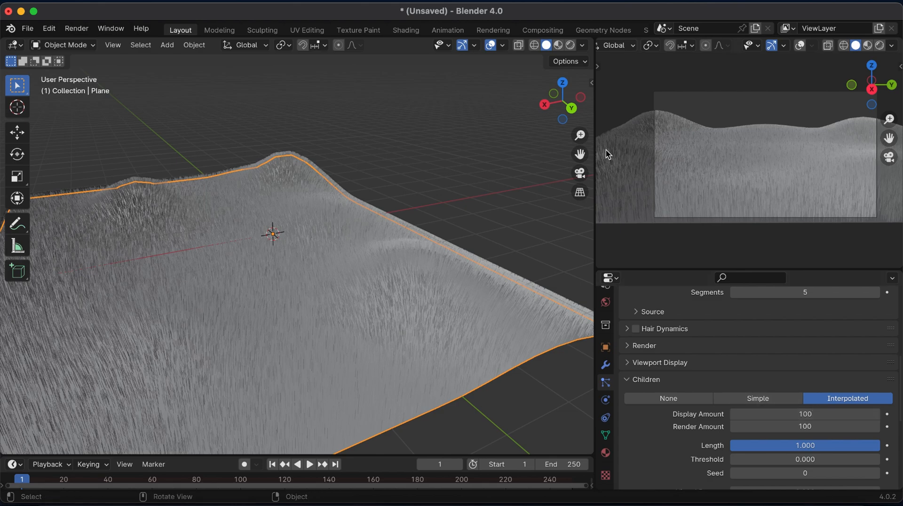
left_click_drag(582, 151, 694, 137)
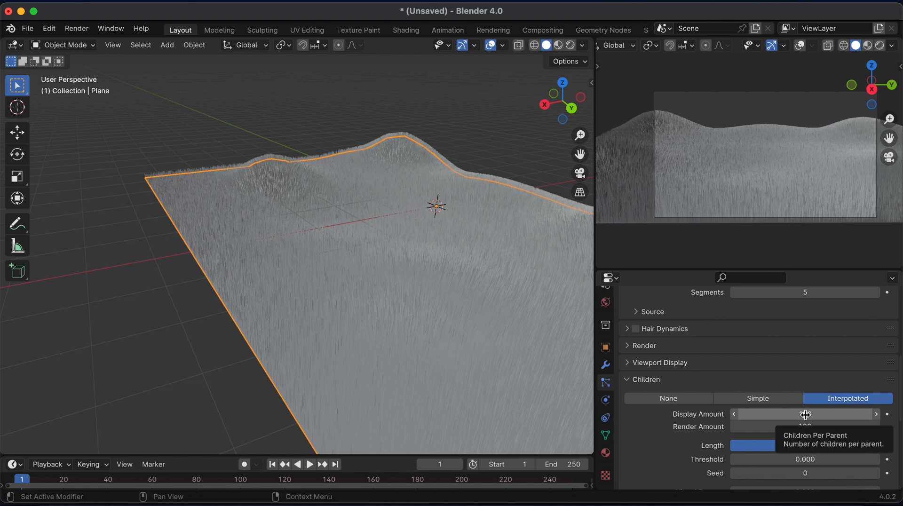
scroll(805, 414, "up", 10)
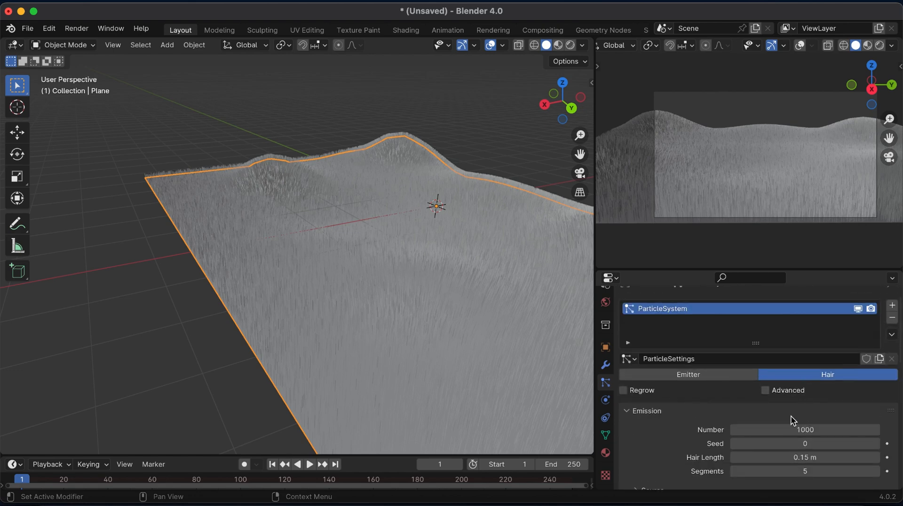
left_click(792, 430)
type("25")
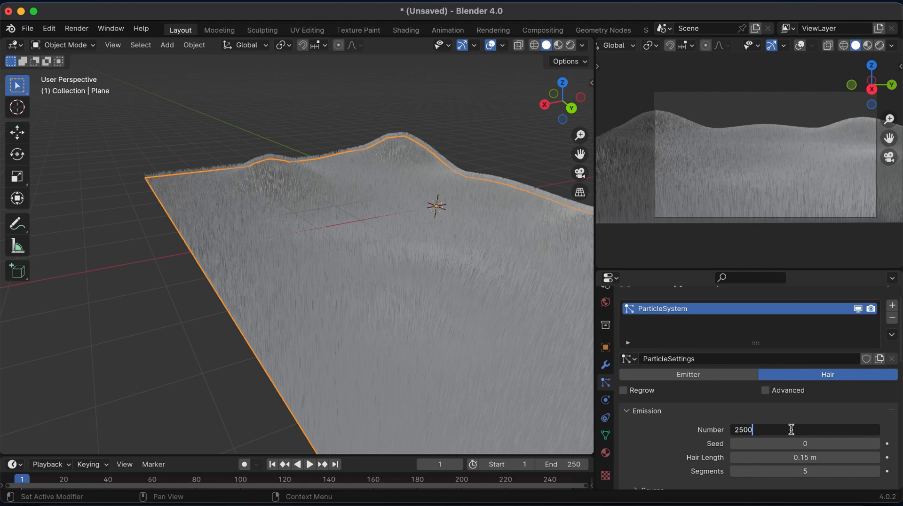
key("Return")
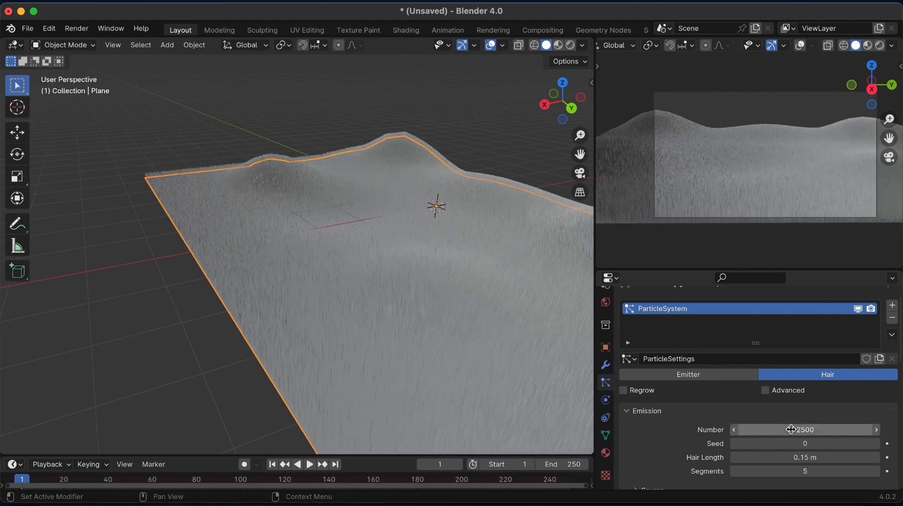
- Enable the Advanced hair options and set the Brownian force in the physics settings to 0.02
left_click_drag(571, 102, 765, 102)
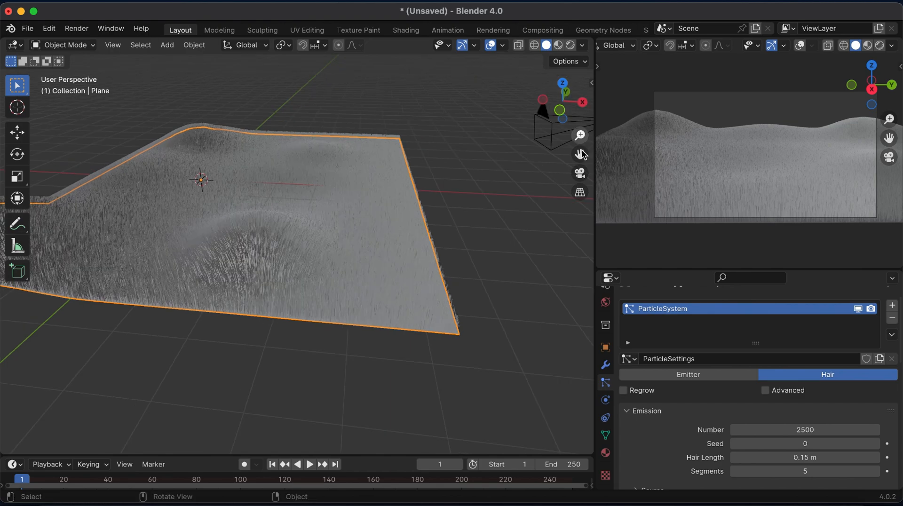
left_click_drag(580, 135, 493, 112)
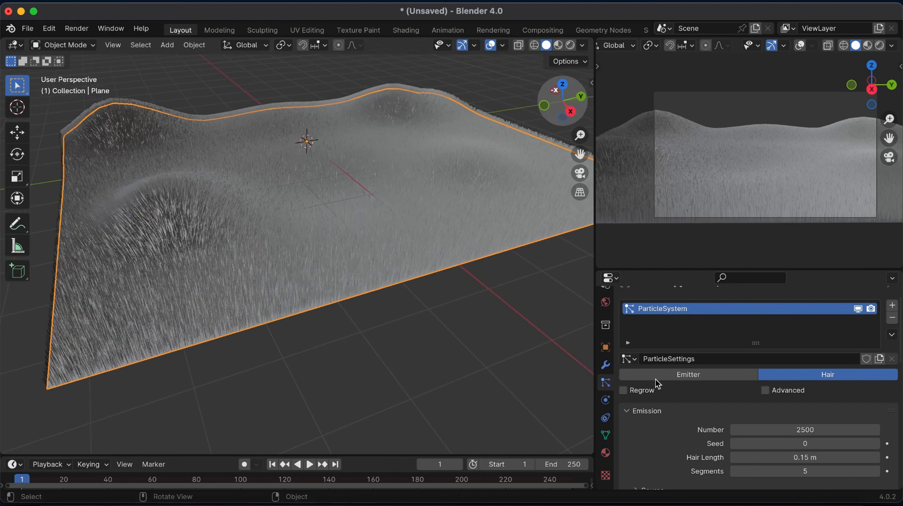
left_click(766, 391)
scroll(708, 406, "down", 8)
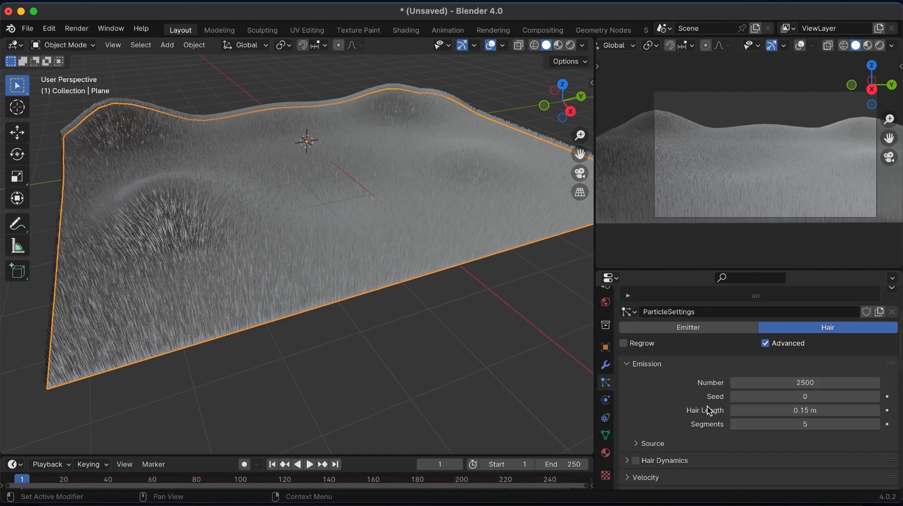
left_click(638, 409)
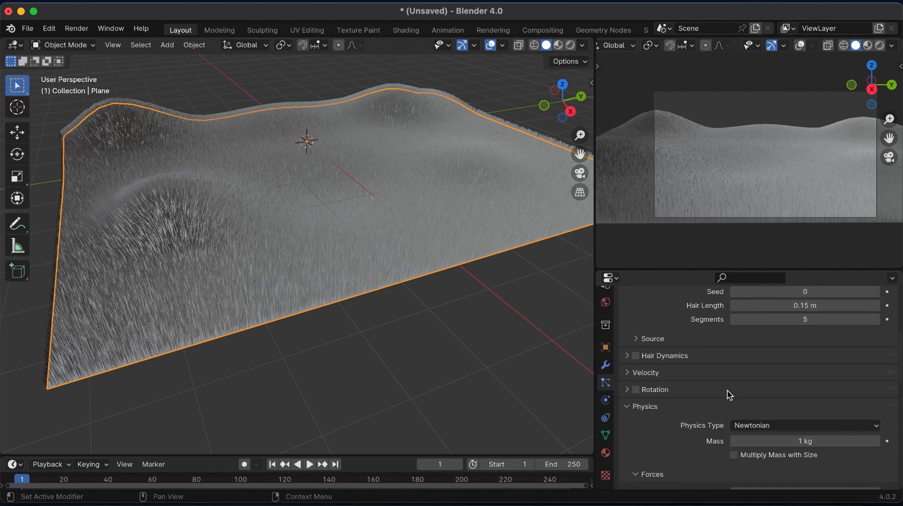
scroll(728, 393, "down", 5)
left_click(784, 406)
type(".")
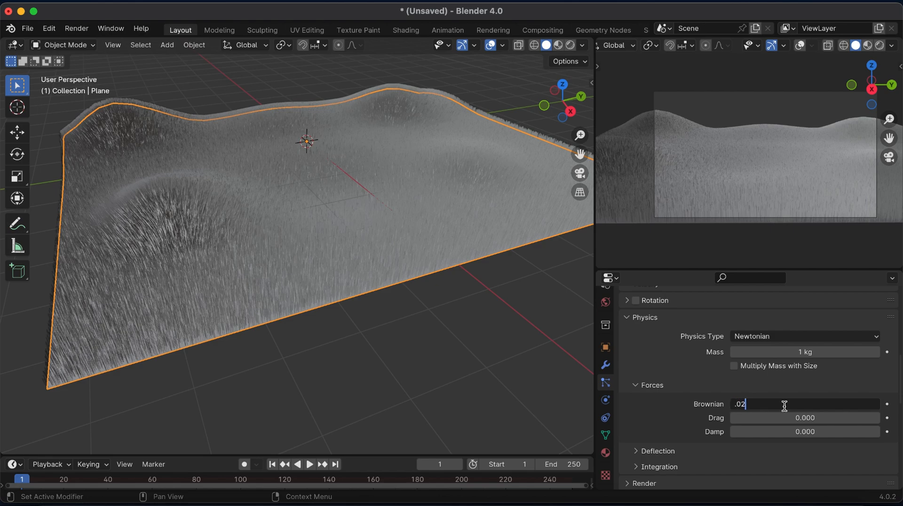
type("02")
key("Return")
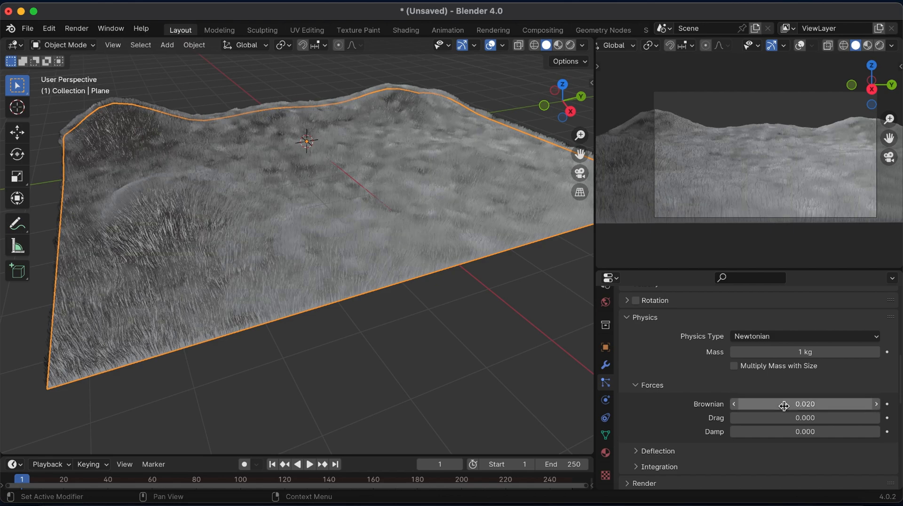
- Try a Brownian force of 0.01 on the grass and return it to 0.02
left_click_drag(580, 135, 580, 160)
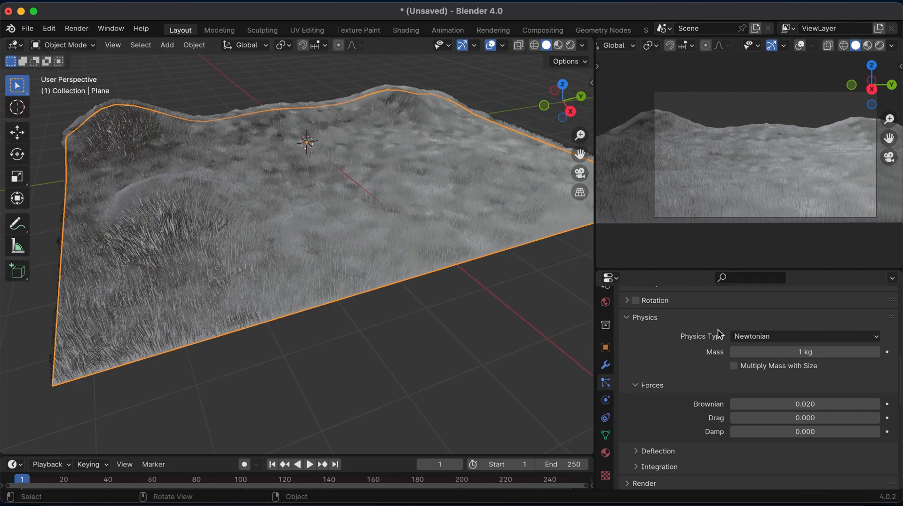
left_click(803, 404)
key("BackSpace")
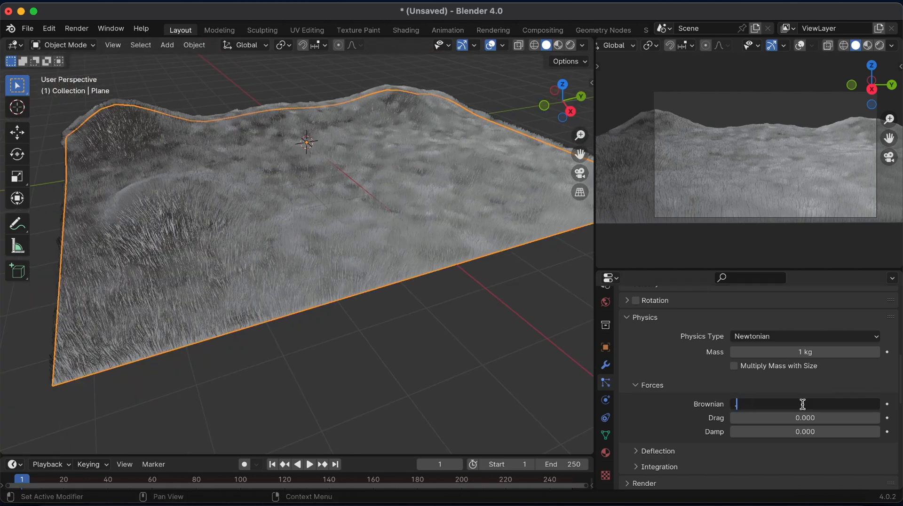
key("Return")
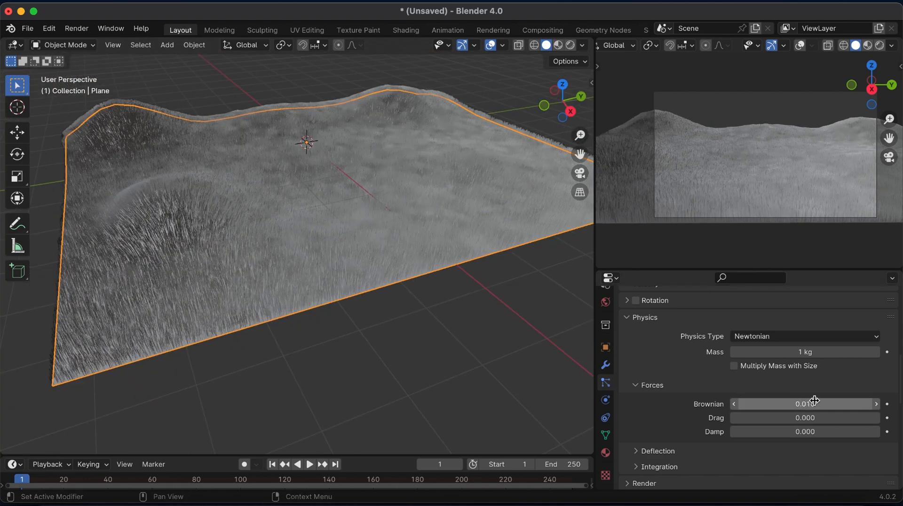
left_click(815, 402)
type(".02")
key("Return")
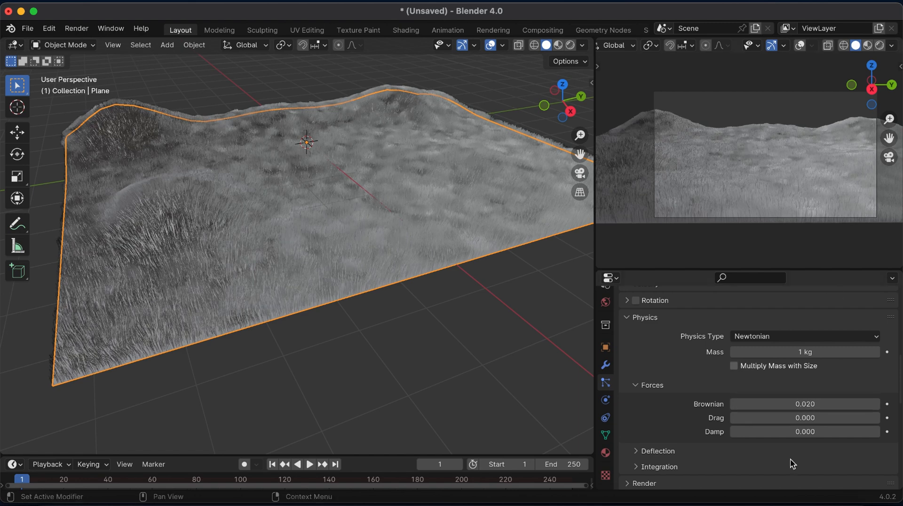
- Set the Damp force of the hair physics to 0.003
left_click(794, 430)
type(".")
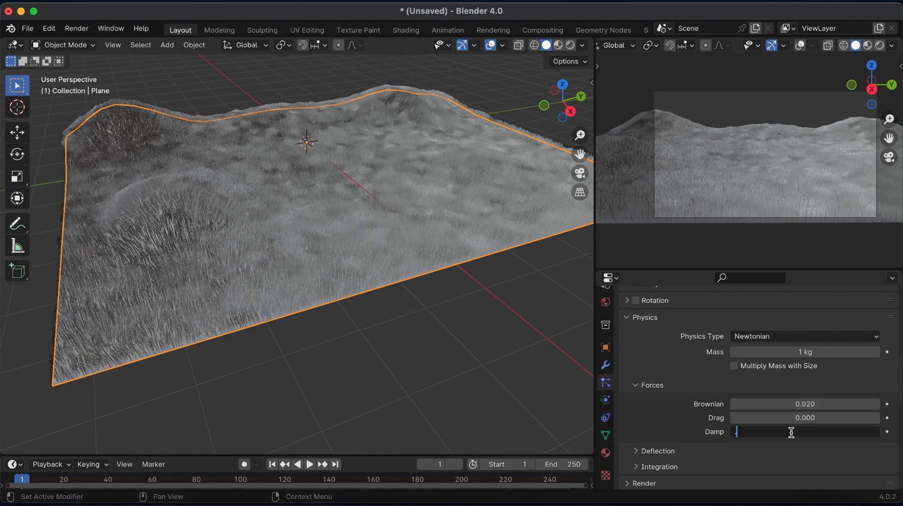
key("Return")
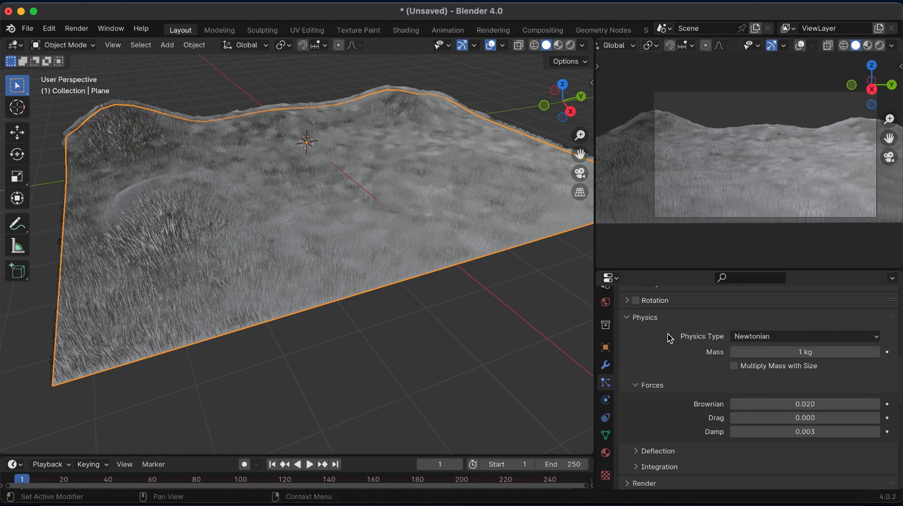
- Open the Clumping settings of the hair children and set Clump to -0.490
scroll(661, 417, "down", 8)
scroll(662, 419, "down", 8)
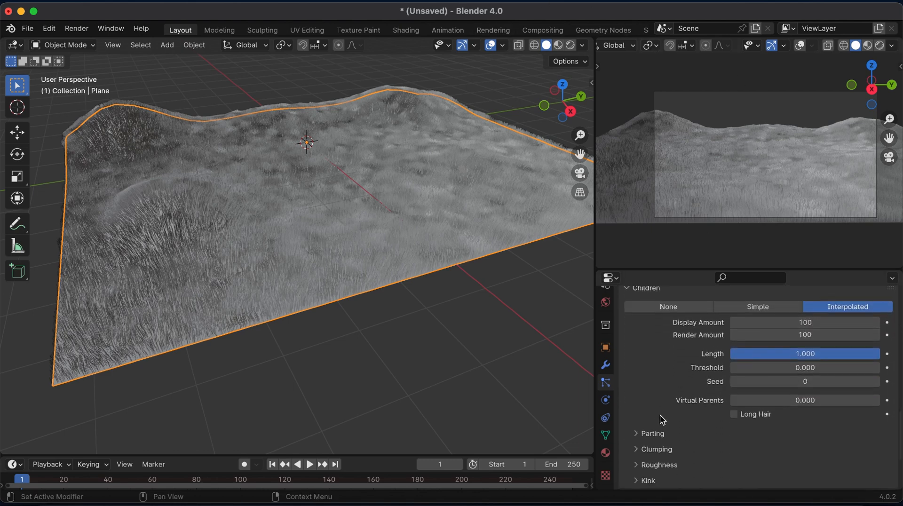
left_click(638, 364)
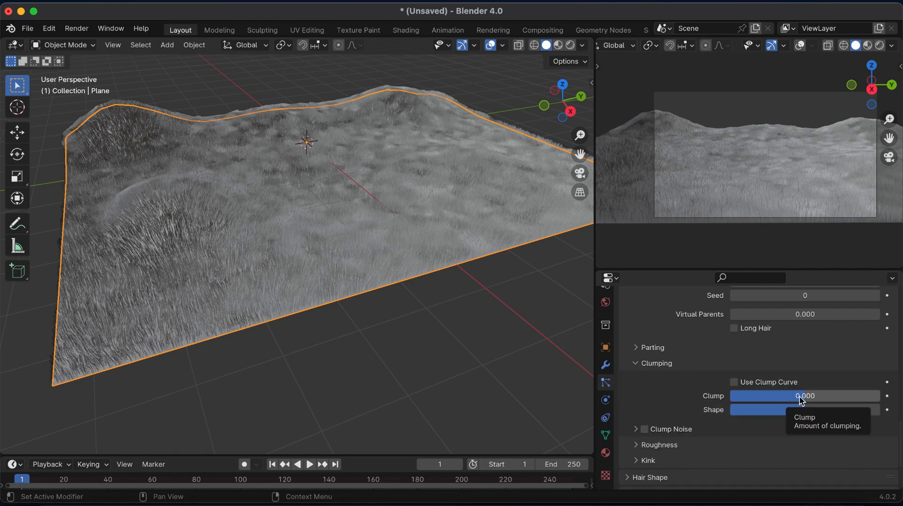
mouse_move(580, 135)
left_mouse_down()
mouse_move(580, 113)
mouse_move(580, 129)
left_mouse_up()
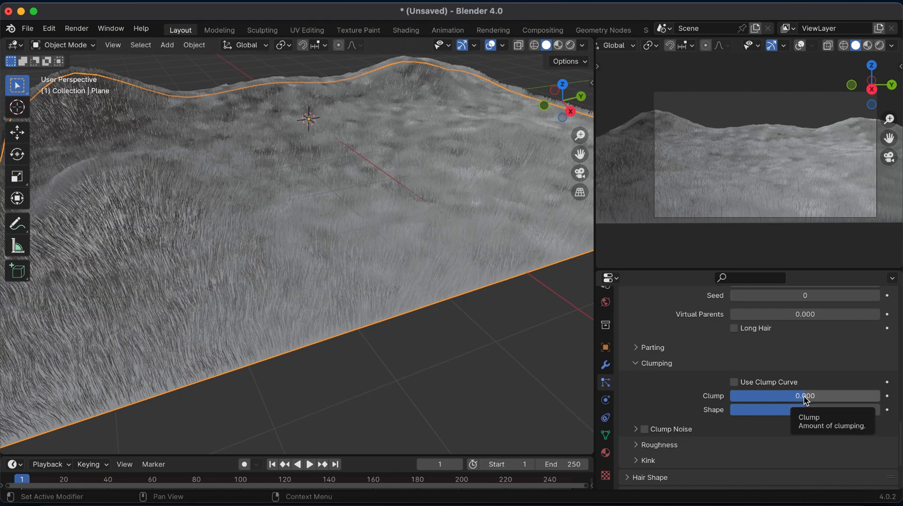
left_click_drag(809, 396, 639, 350)
left_click_drag(564, 94, 568, 106)
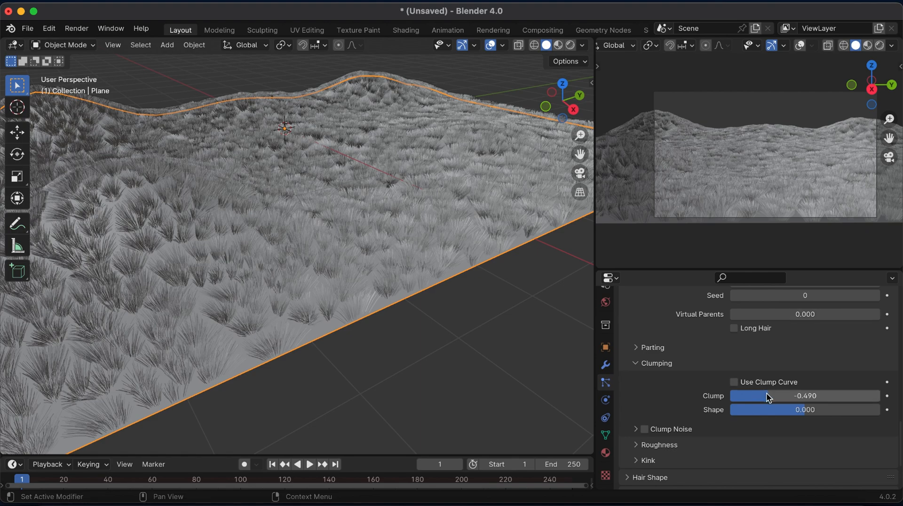
- Raise the Clump amount of the hair children to 0.390 and inspect the tufts from another side
left_click_drag(767, 396, 834, 396)
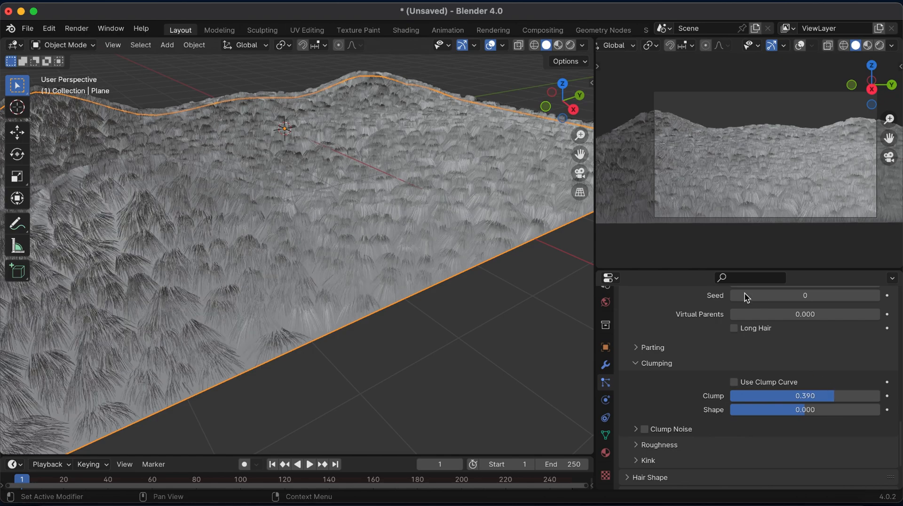
left_click_drag(562, 97, 251, 109)
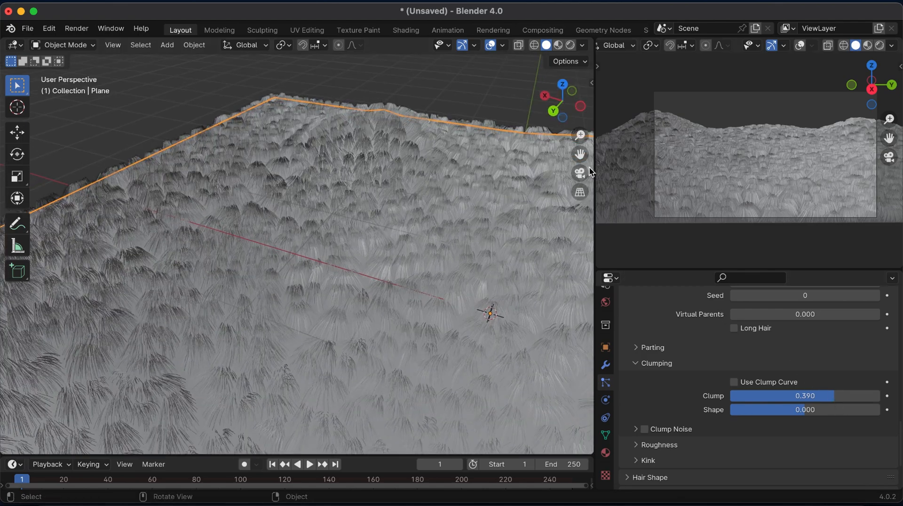
- Lower the Clump amount of the hair children to -0.108 and view the grass from another side
left_click_drag(566, 113, 463, 111)
left_click_drag(833, 403, 798, 400)
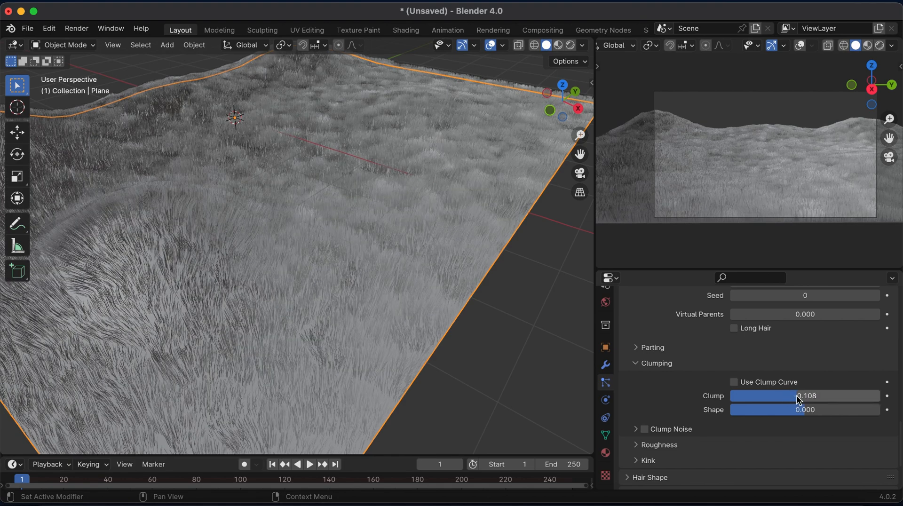
mouse_move(563, 102)
left_mouse_down()
mouse_move(389, 86)
mouse_move(558, 102)
left_mouse_up()
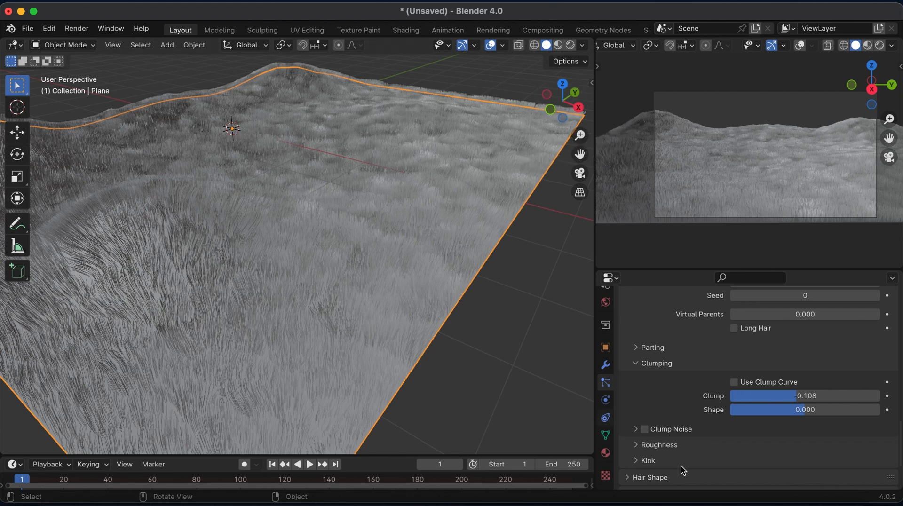
- Switch the camera view to Material Preview shading and enable Ambient Occlusion in the render settings
left_click(868, 46)
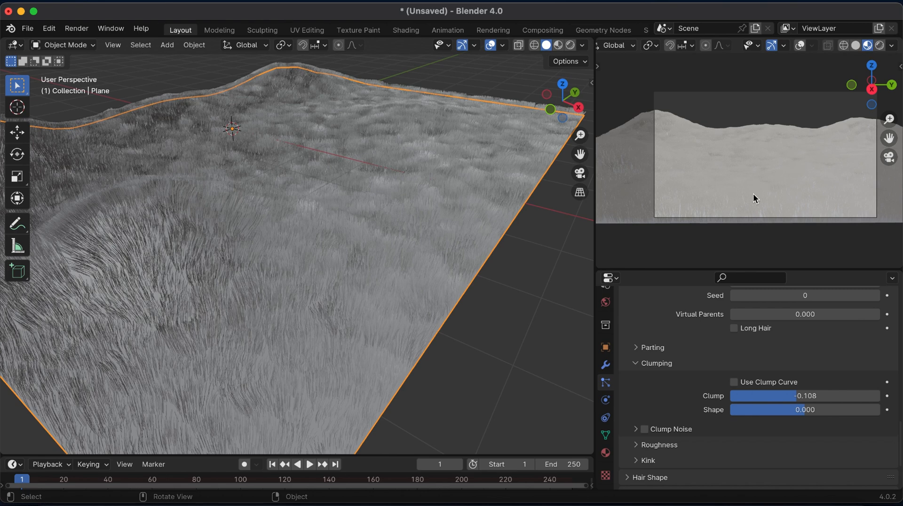
scroll(606, 390, "up", 5)
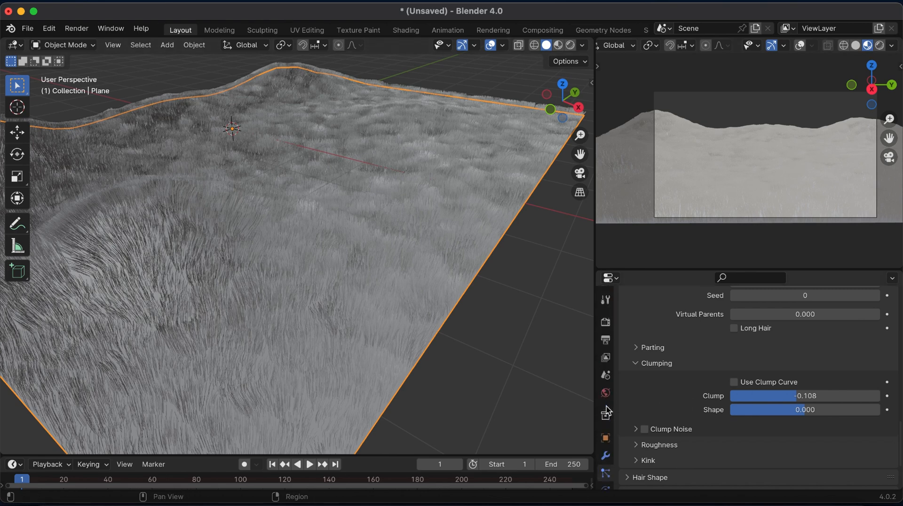
left_click(607, 322)
scroll(685, 337, "up", 3)
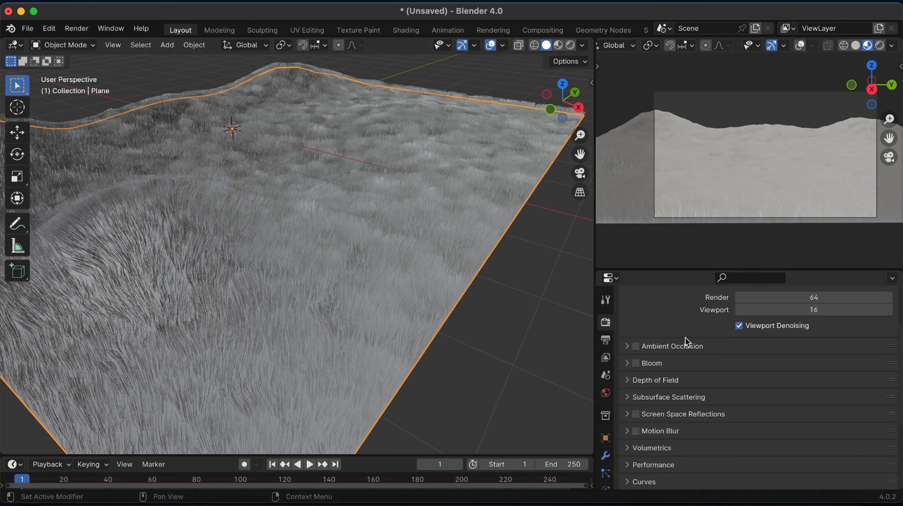
left_click(636, 352)
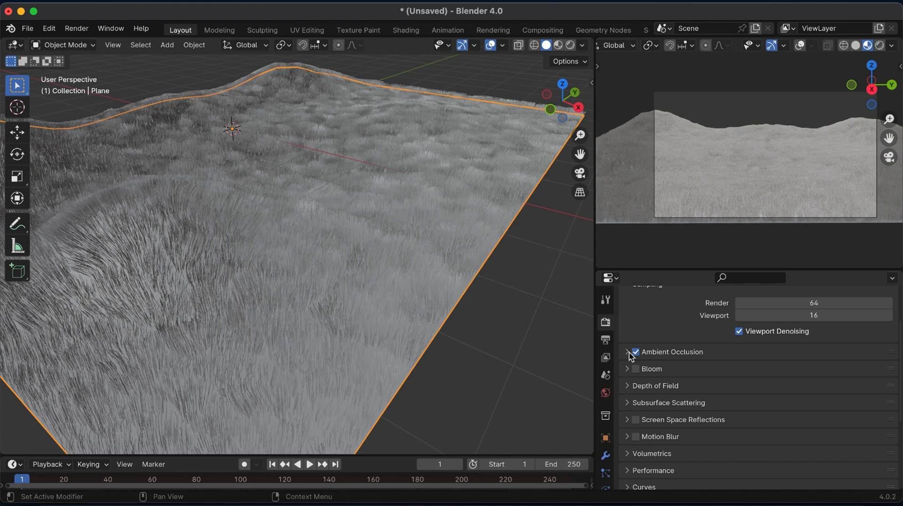
- Set the Ambient Occlusion distance to 20 m and its factor to 2.00
left_click(659, 352)
left_click(784, 371)
type("2")
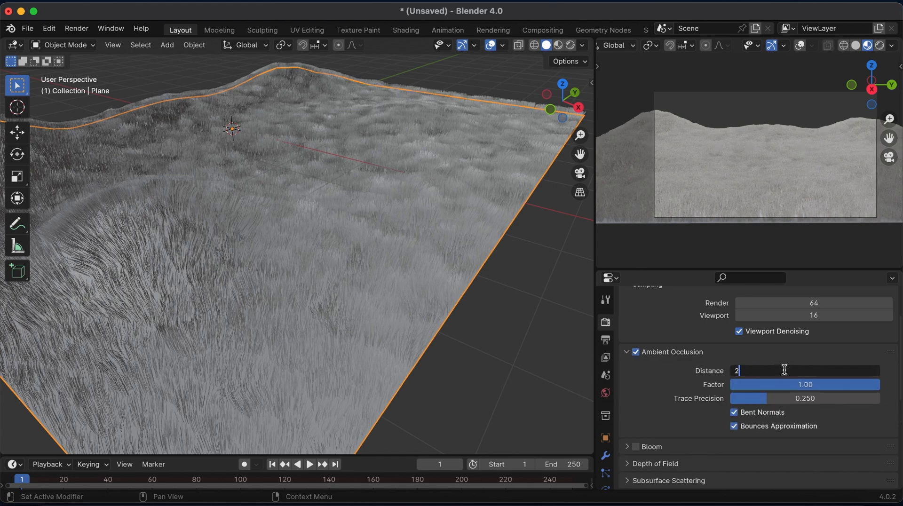
key("Return")
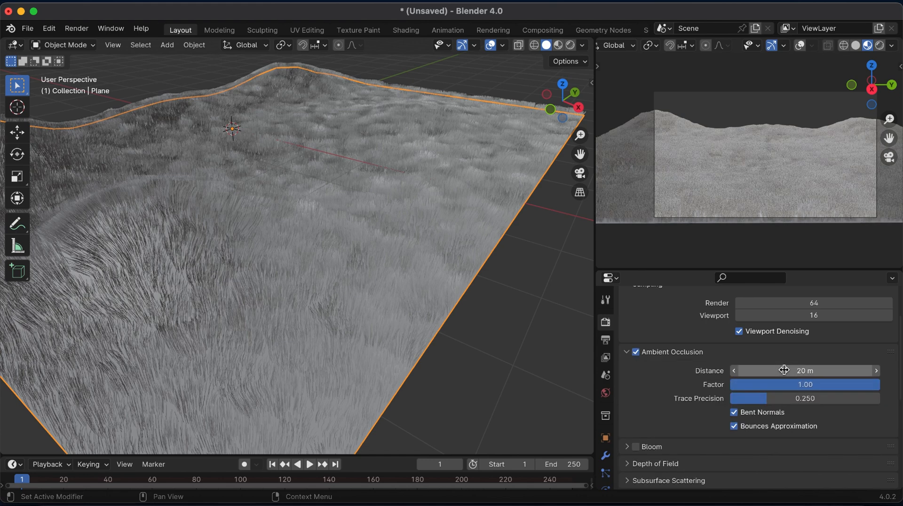
left_click(810, 384)
type("2")
key("Return")
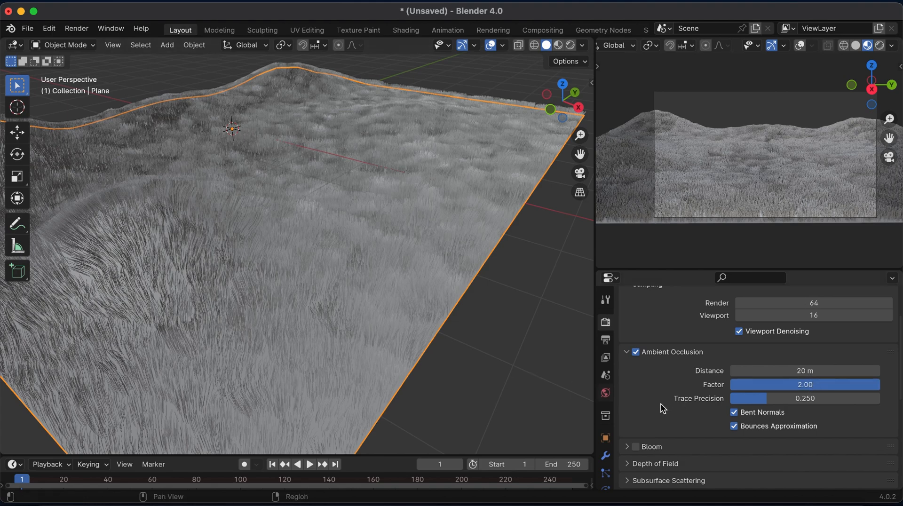
- Set the Color Management look to Medium High Contrast
scroll(662, 409, "down", 10)
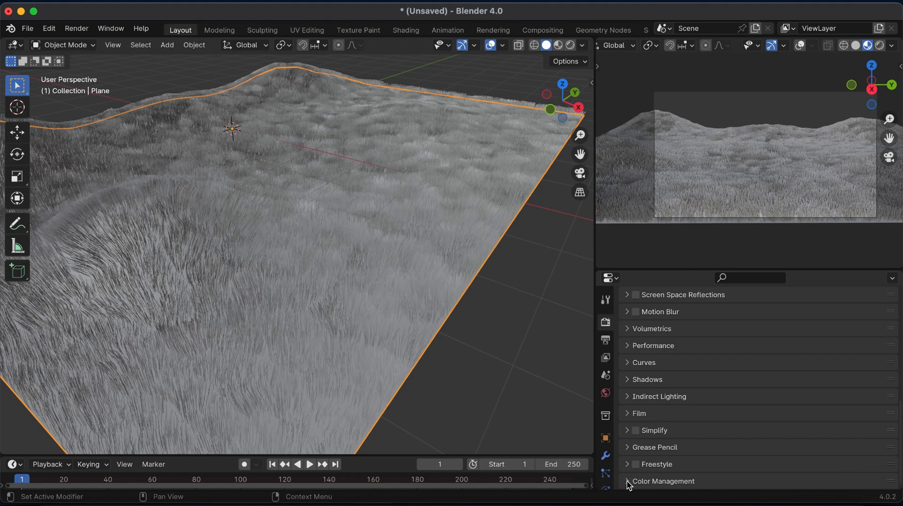
scroll(697, 472, "down", 5)
left_click(781, 397)
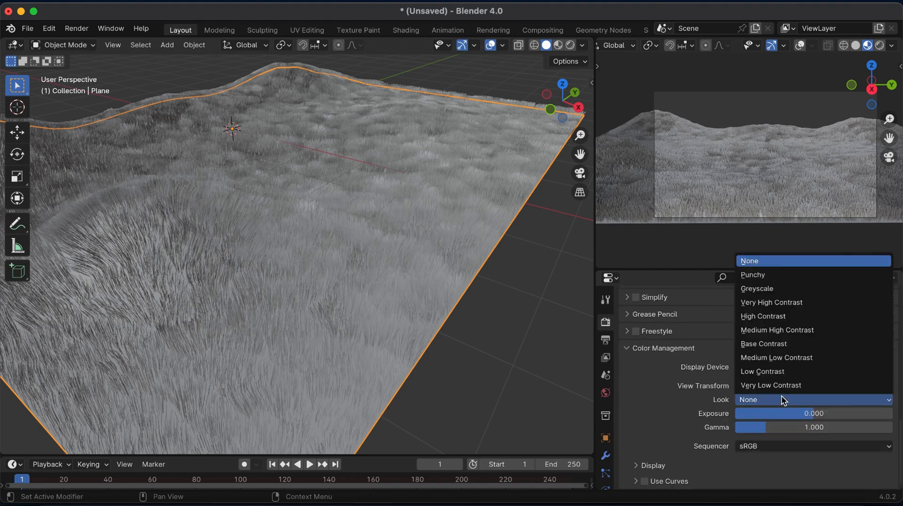
left_click(766, 332)
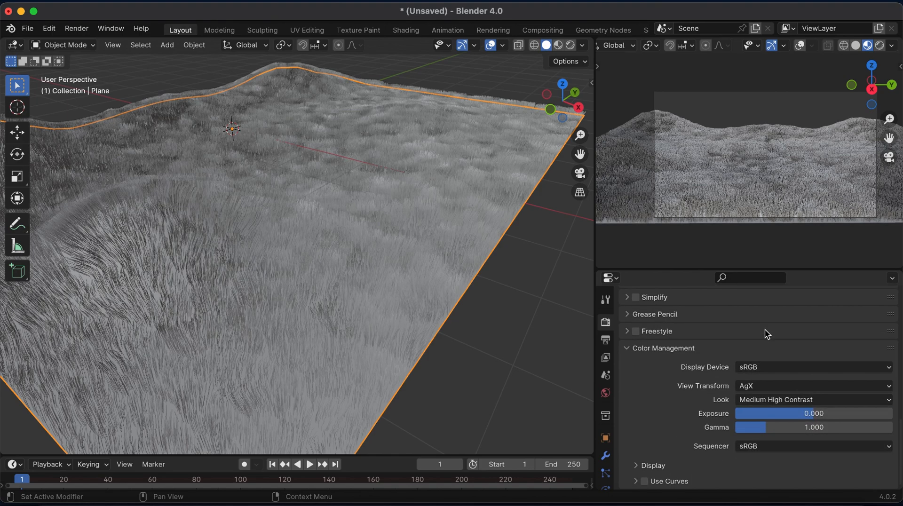
left_click(889, 157)
scroll(693, 376, "up", 15)
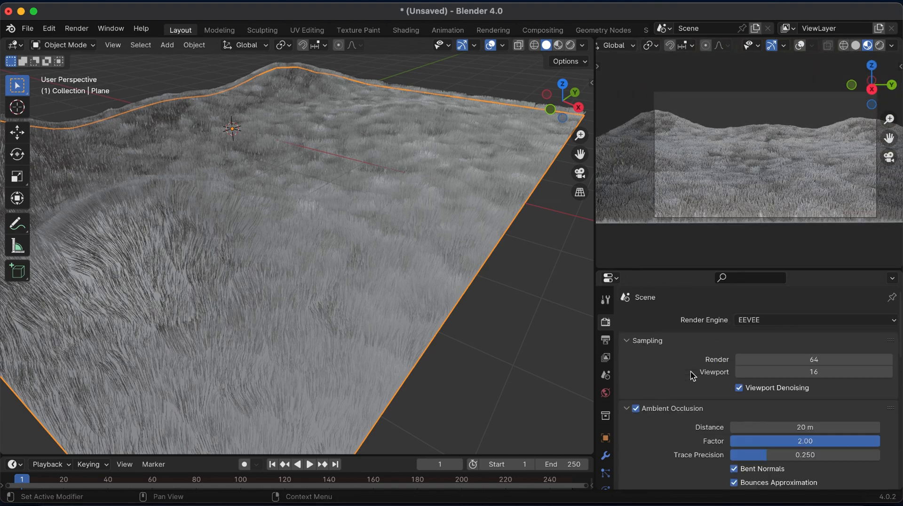
- Create a new material on the terrain plane and name it grass
scroll(606, 452, "down", 4)
left_click(607, 453)
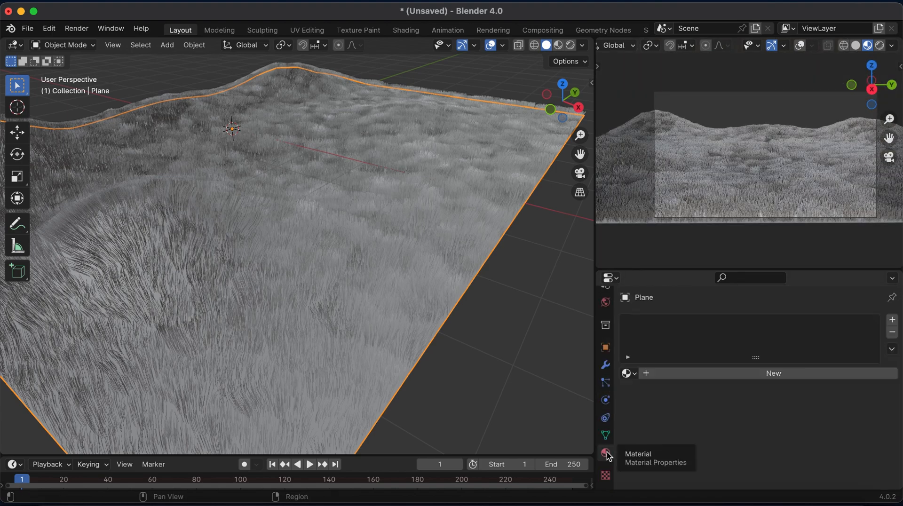
left_click(749, 379)
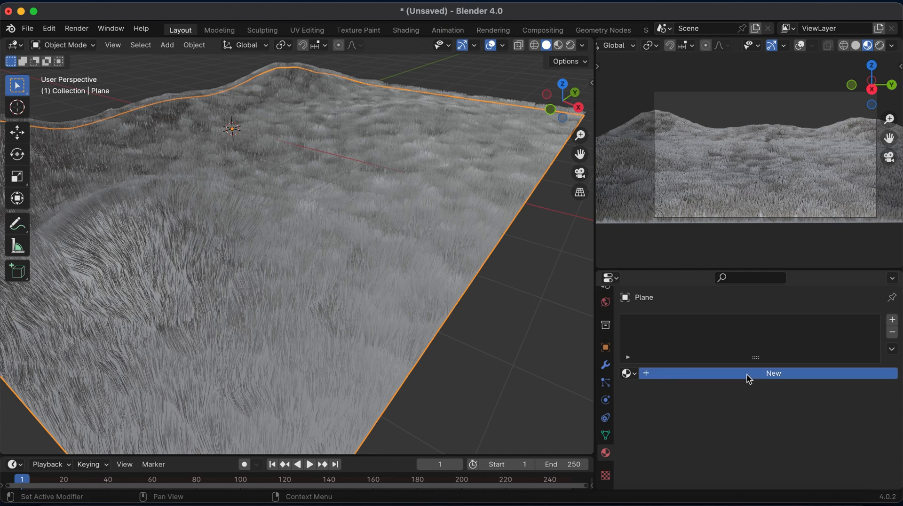
left_click(667, 377)
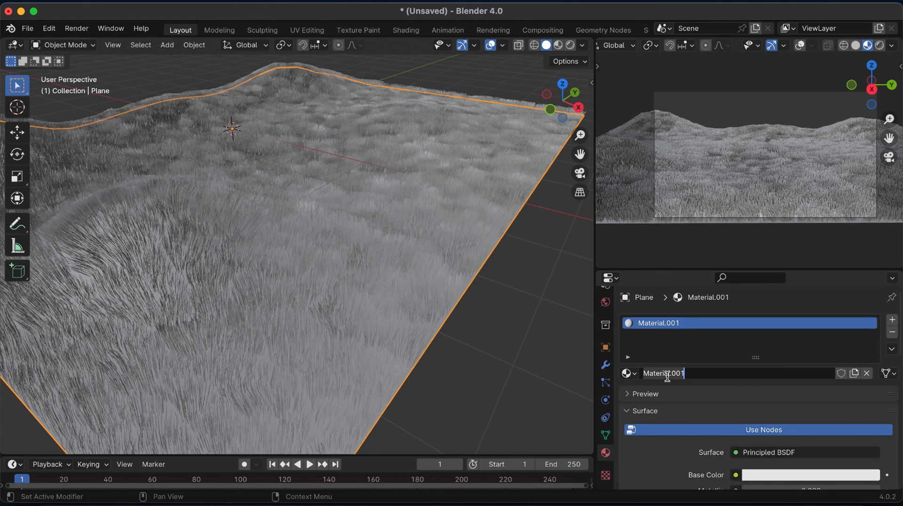
type("grass")
key("Return")
- Assign an Image Texture to the Base Color of the grass material
scroll(702, 420, "down", 4)
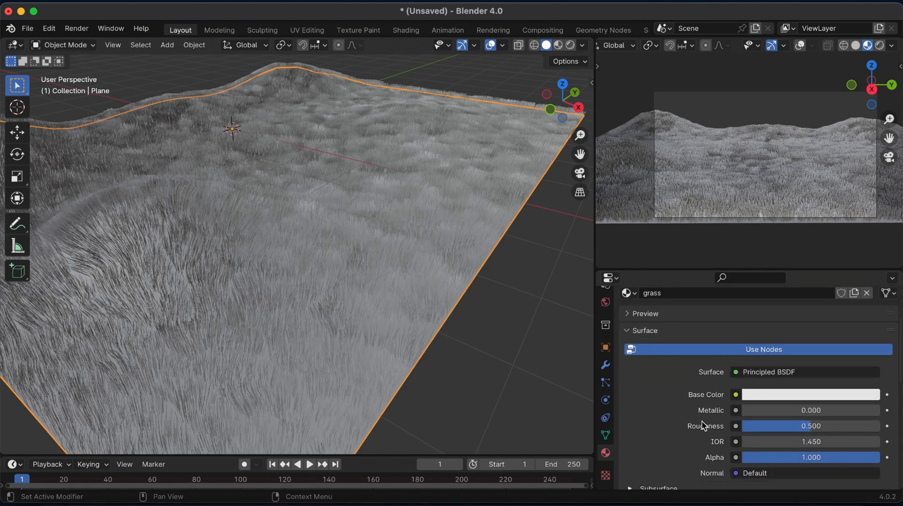
left_click(736, 395)
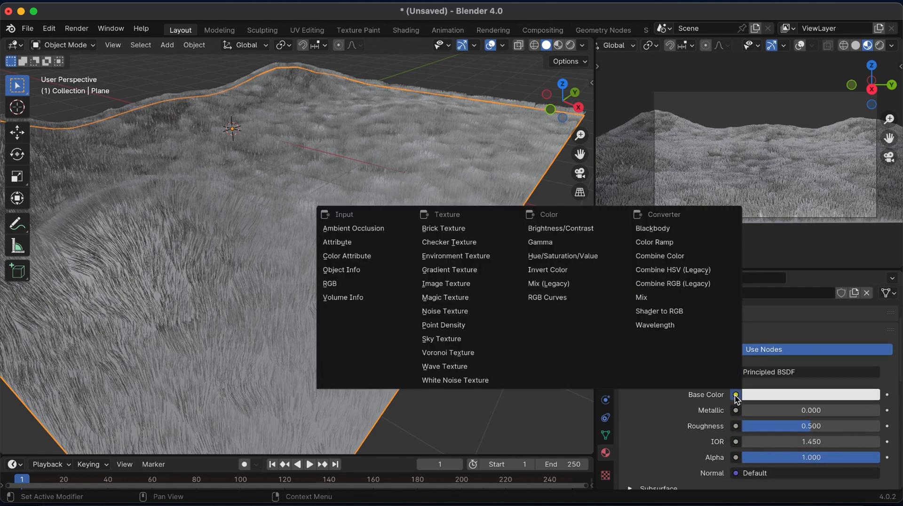
left_click(445, 283)
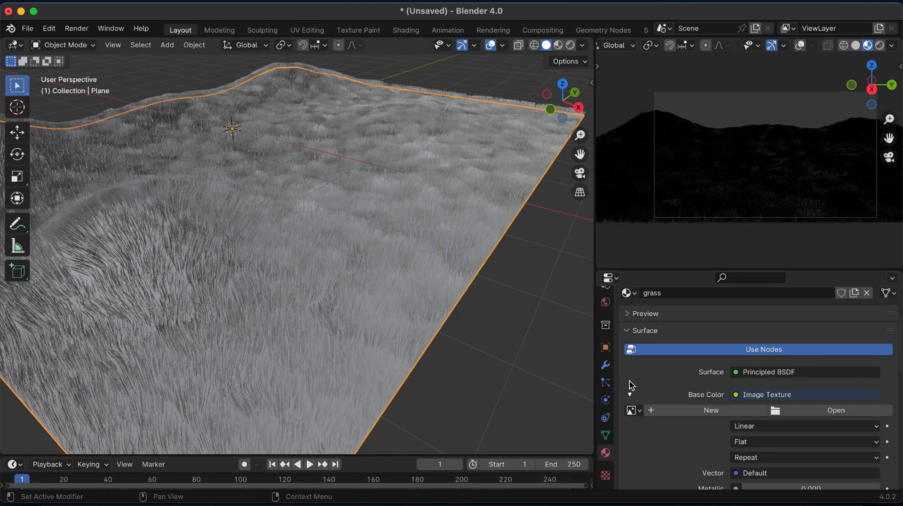
- Find and load grass texture.webp from the Downloads folder as the Base Color image, and inspect the grass through the camera
left_click(831, 412)
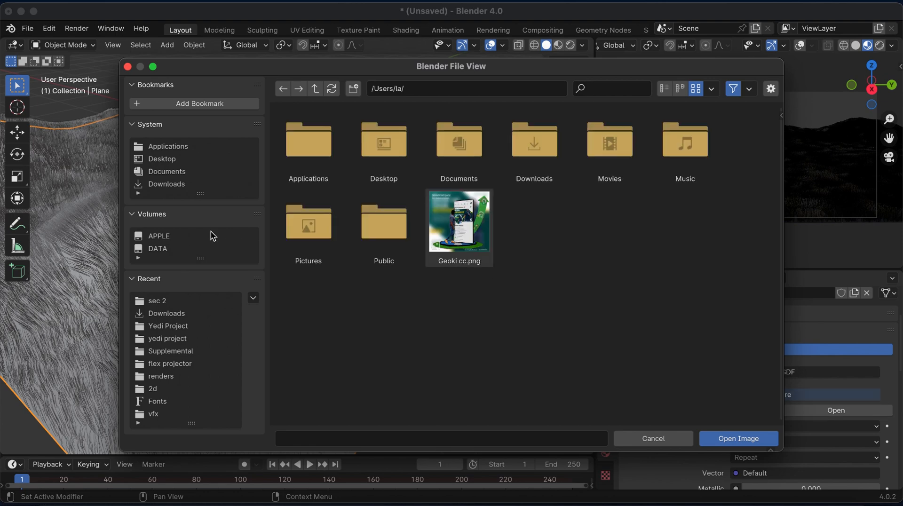
left_click(174, 185)
left_click(612, 90)
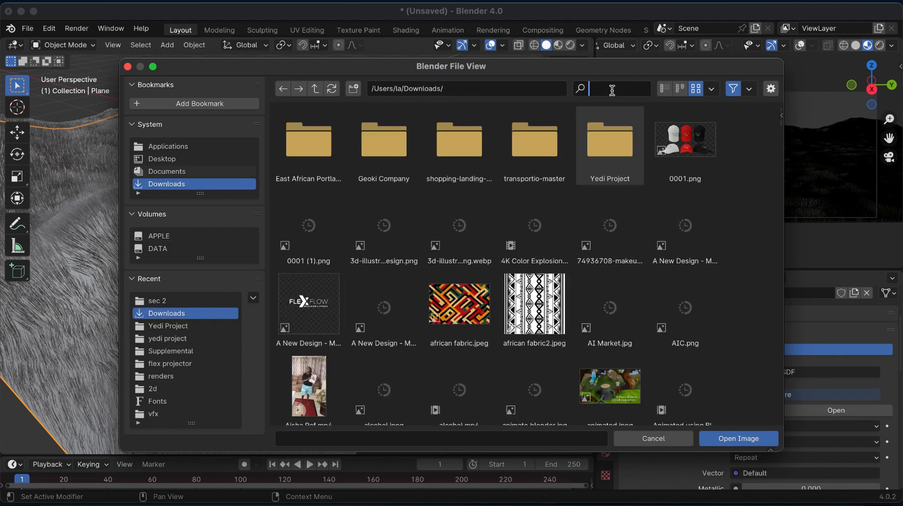
type("grass")
key("Return")
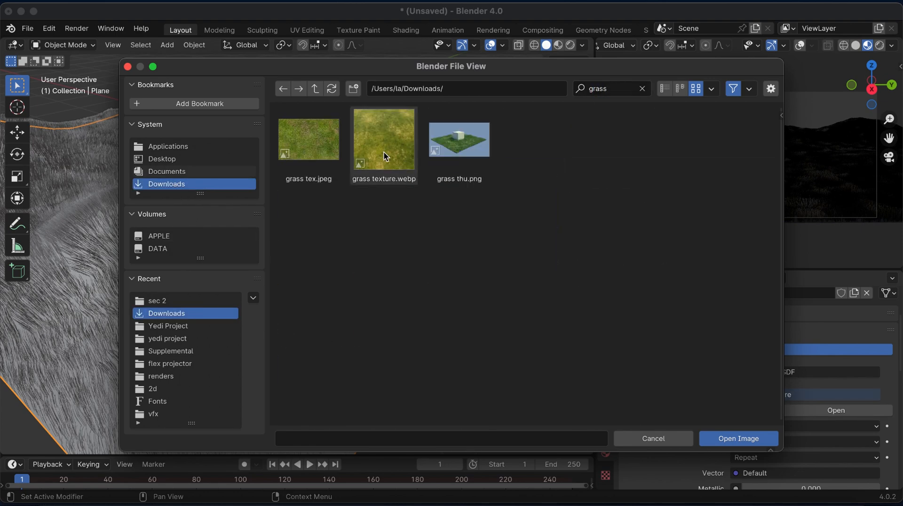
left_click(386, 161)
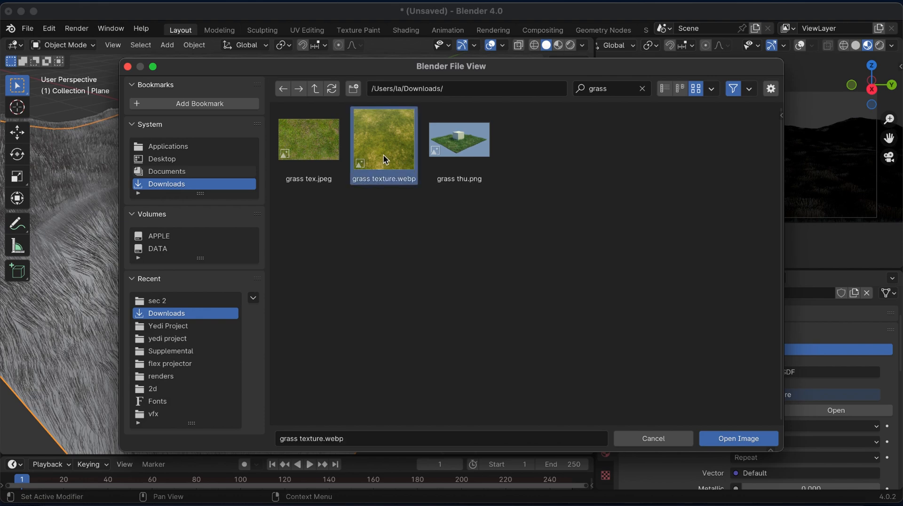
left_click(738, 438)
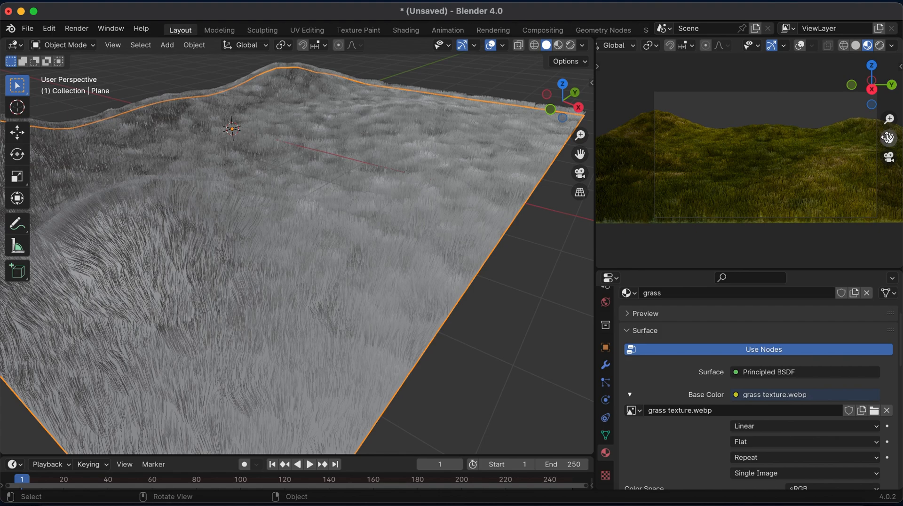
left_click_drag(889, 121, 888, 94)
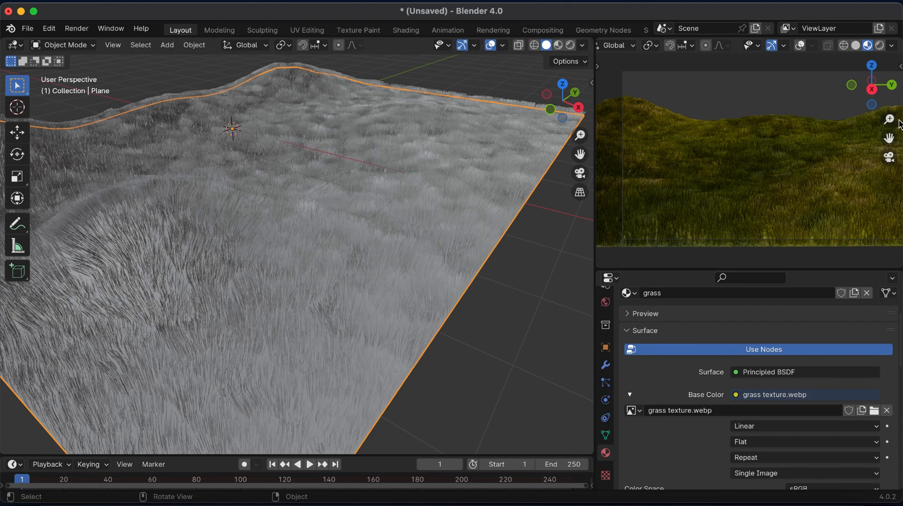
mouse_move(889, 119)
left_mouse_down()
mouse_move(889, 150)
mouse_move(889, 118)
left_mouse_up()
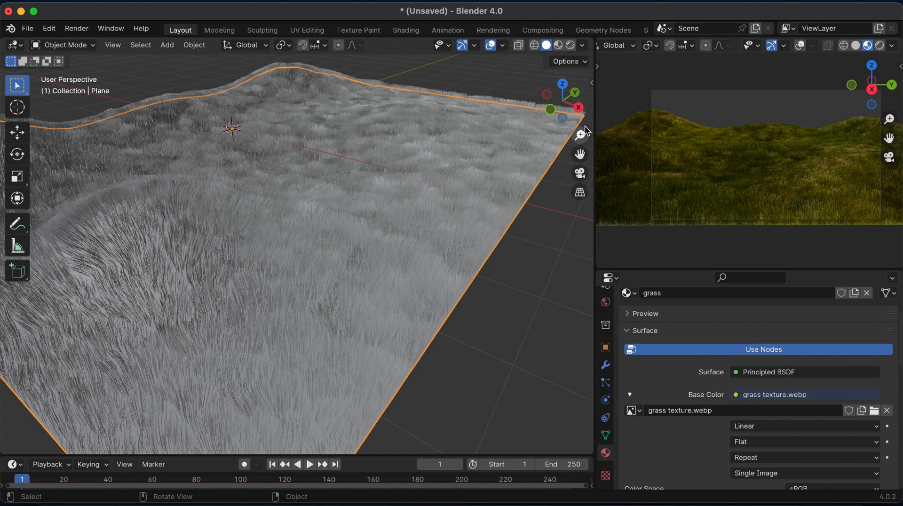
- Add a UV sphere at the world origin with 12 segments
left_click_drag(580, 135, 580, 162)
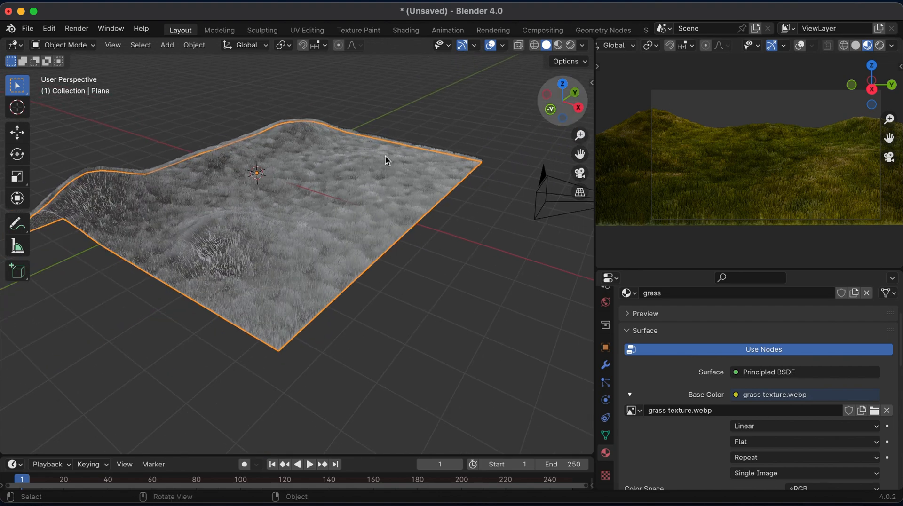
key("shift+a")
mouse_move(235, 69)
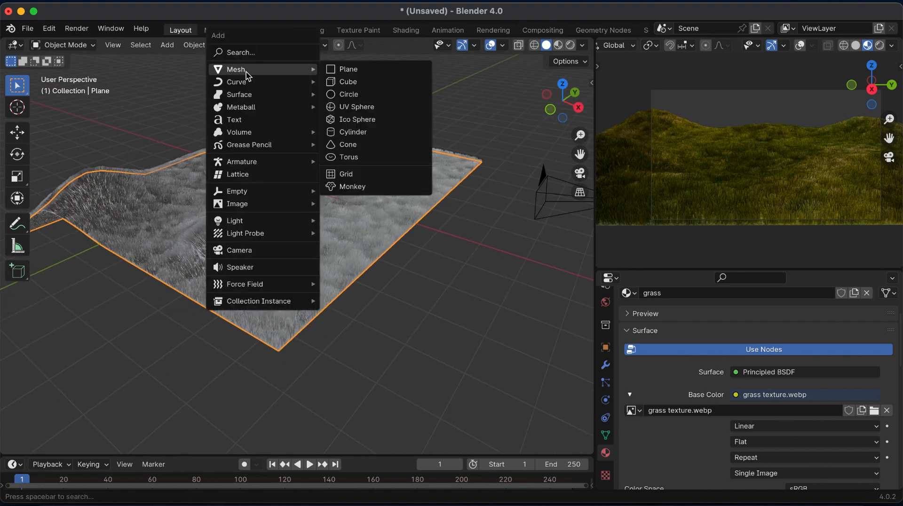
left_click(356, 108)
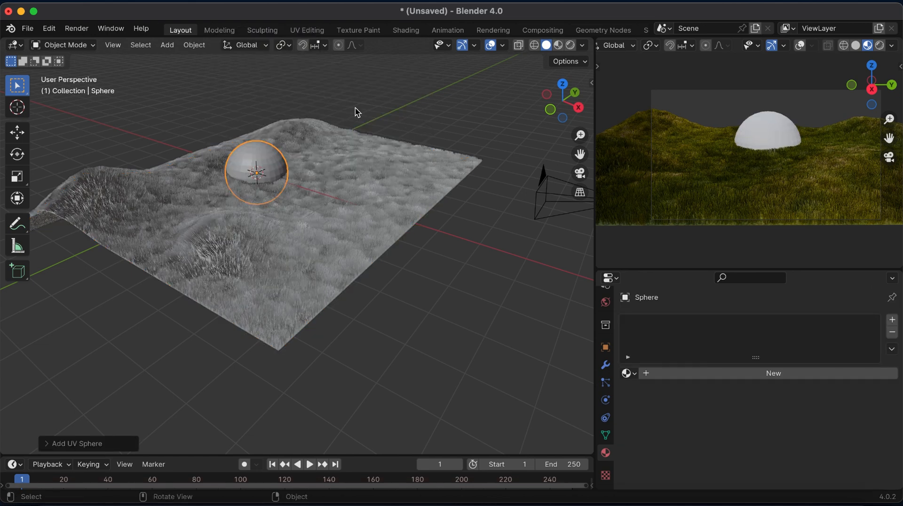
left_click(47, 450)
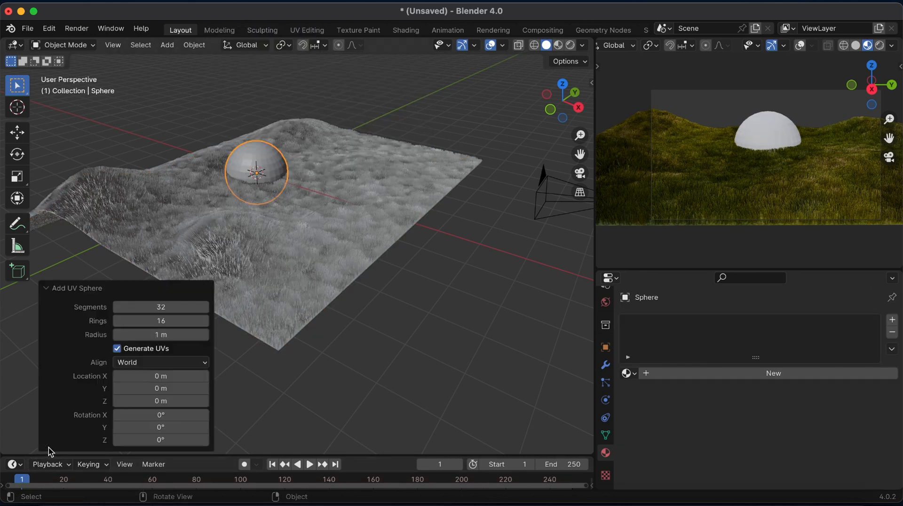
left_click(164, 309)
type("1")
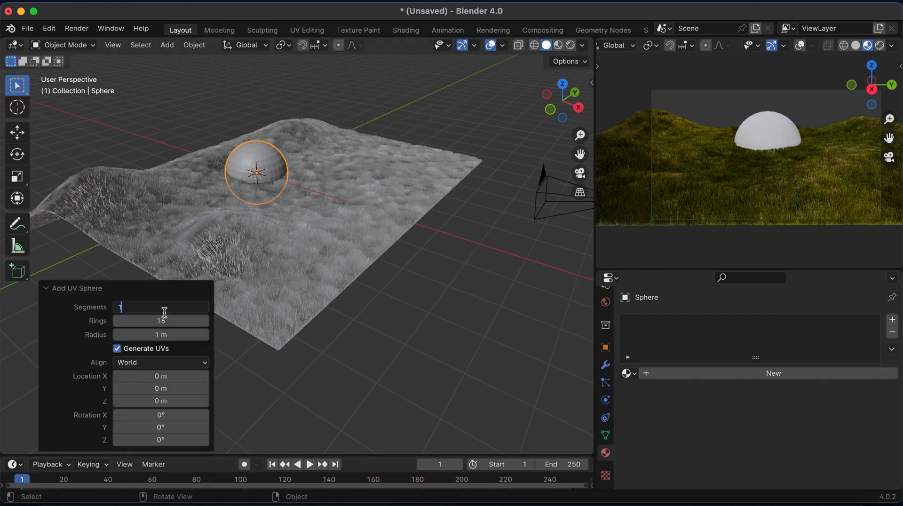
type("2")
key("Return")
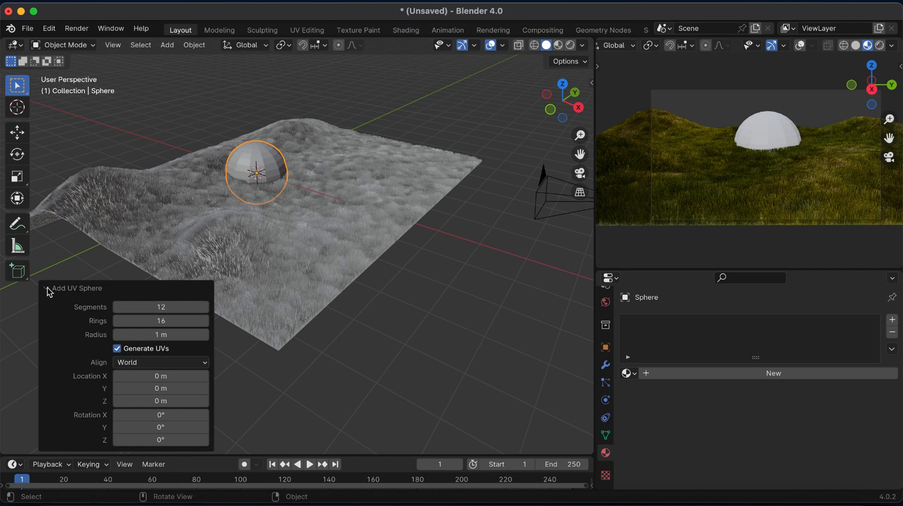
left_click(50, 289)
- Scale the UV sphere up repeatedly until it encloses the whole terrain and the camera
key("s")
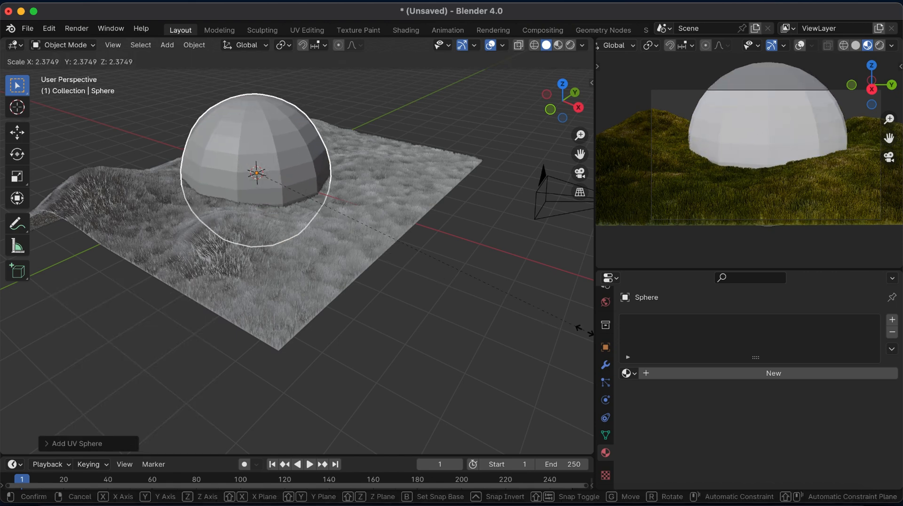
left_click(54, 327)
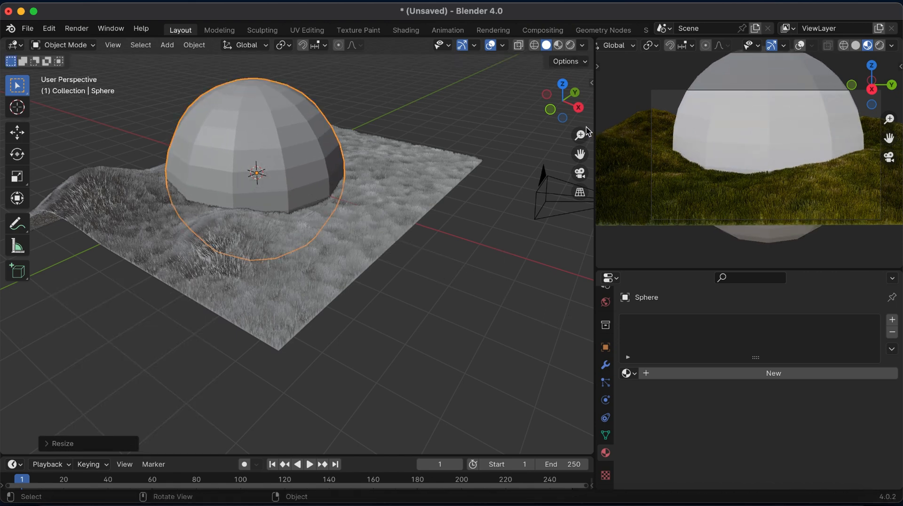
scroll(420, 250, "down", 3)
key("s")
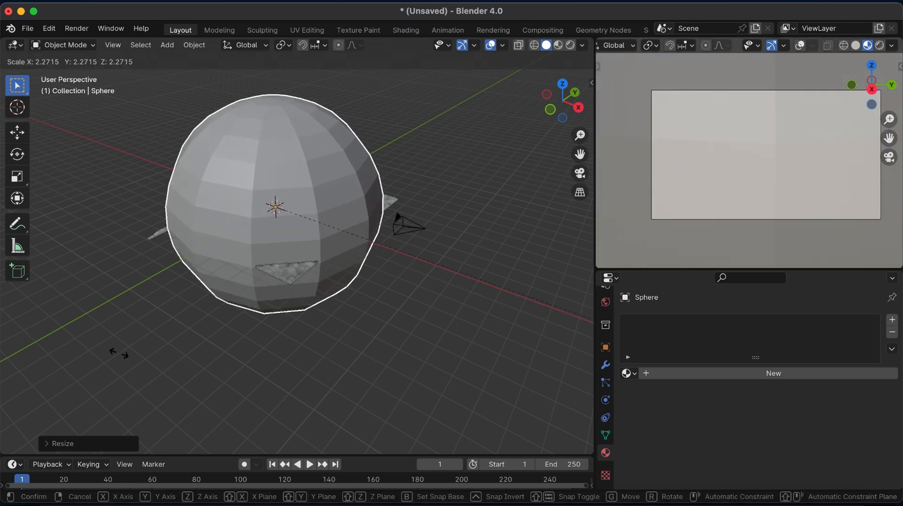
left_click(423, 298)
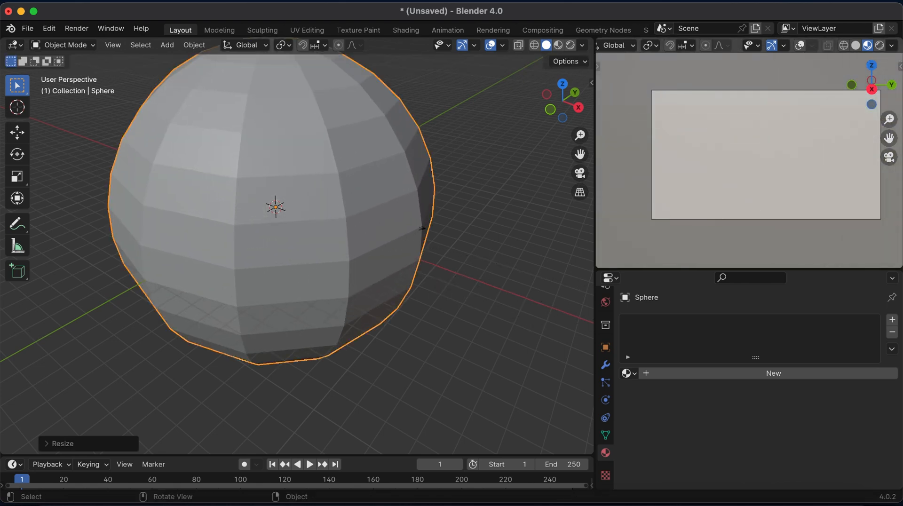
key("s")
left_click(480, 315)
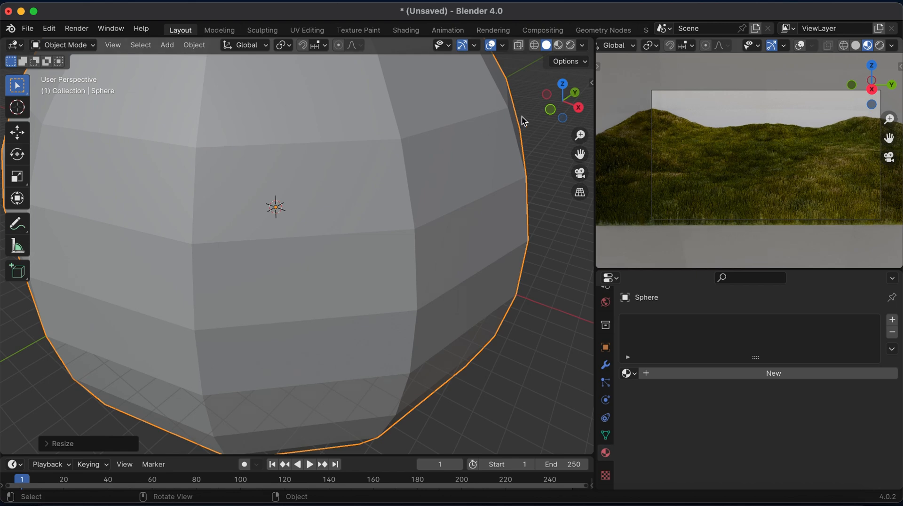
- In the camera view, select the two rows of sphere faces behind and beside the hills in face mode and hide them
left_click(580, 173)
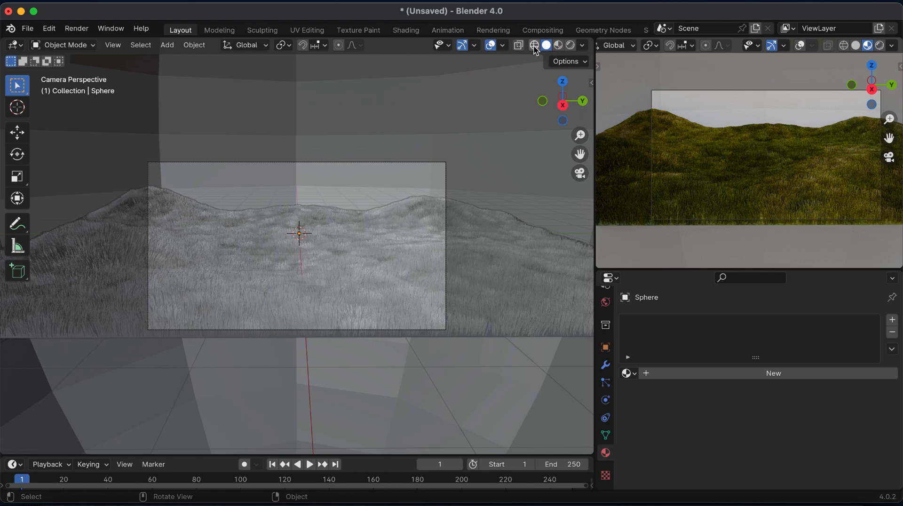
key("Tab")
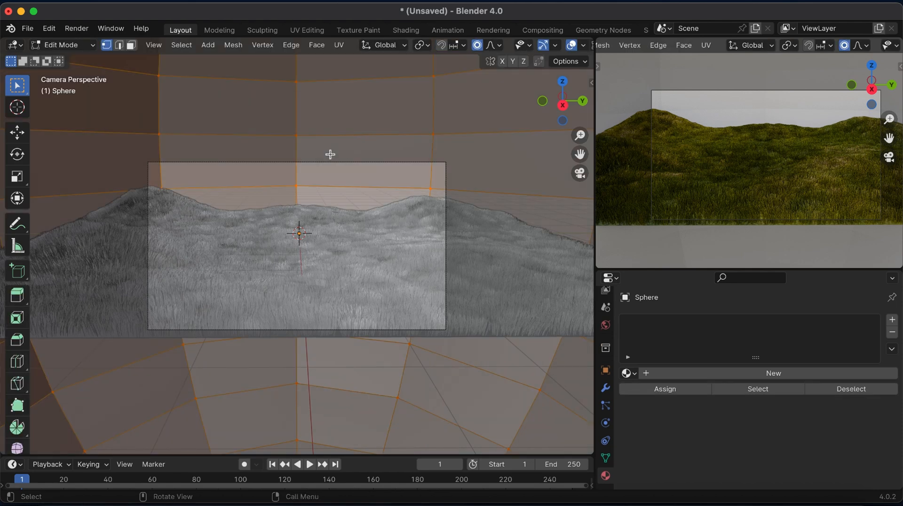
left_click(121, 46)
left_click(132, 46)
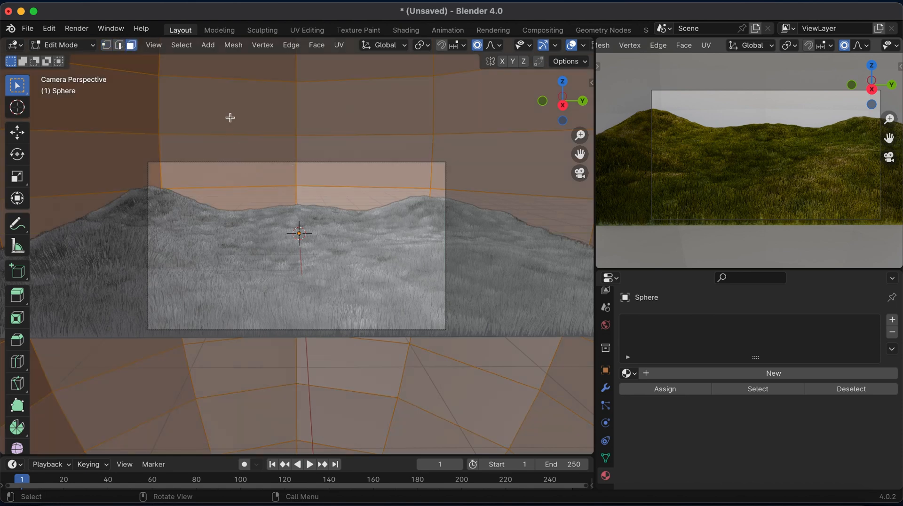
left_click(232, 165)
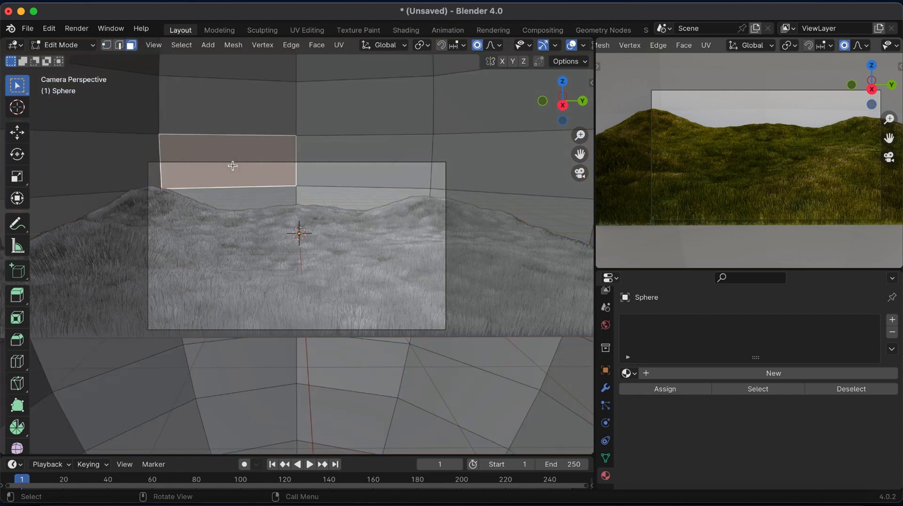
left_click(349, 195, "shift")
left_click(253, 201, "ctrl")
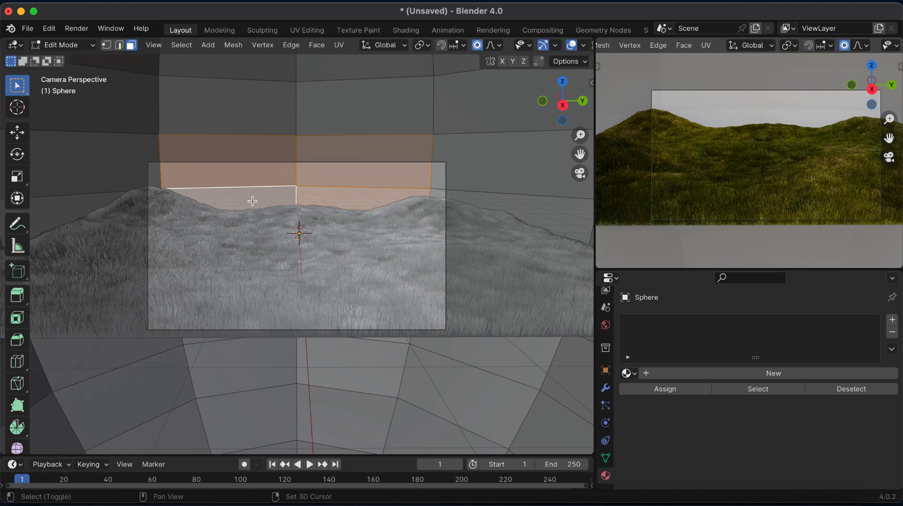
left_click(143, 162, "shift")
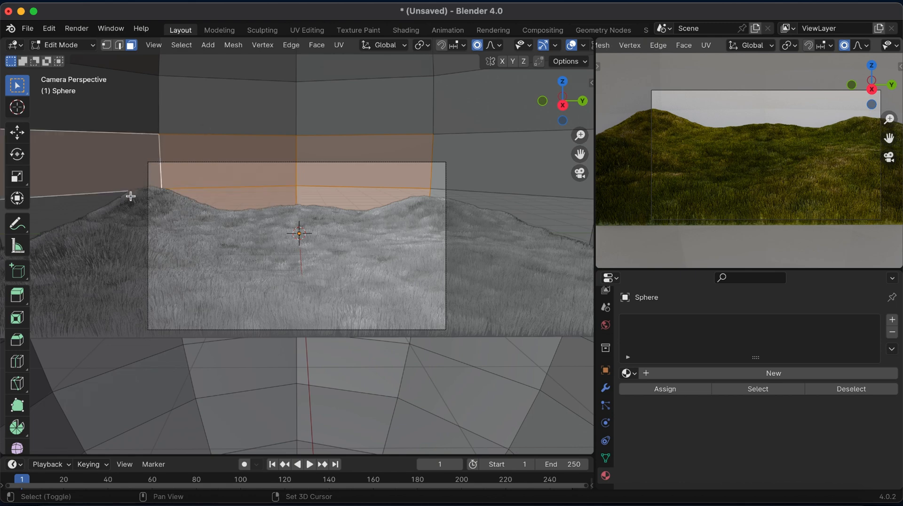
left_click(126, 201, "shift")
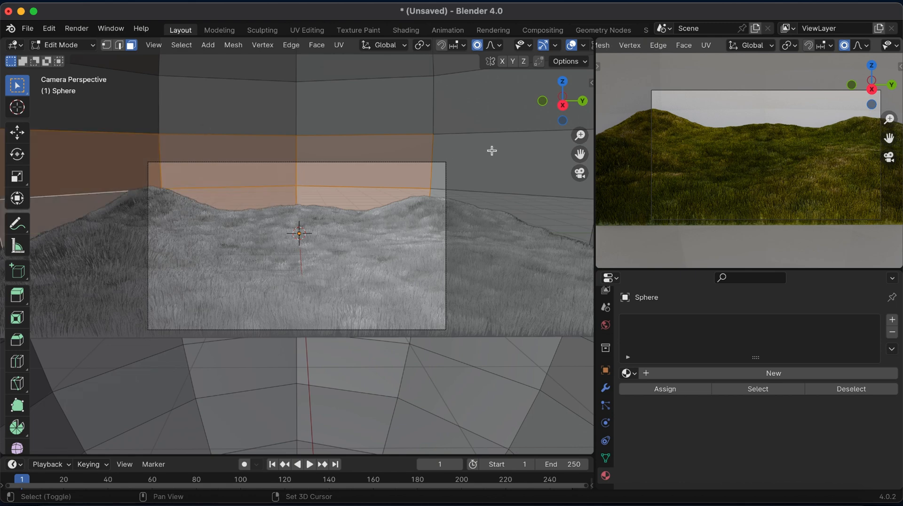
left_click(488, 203, "shift")
left_click(488, 203, "shift")
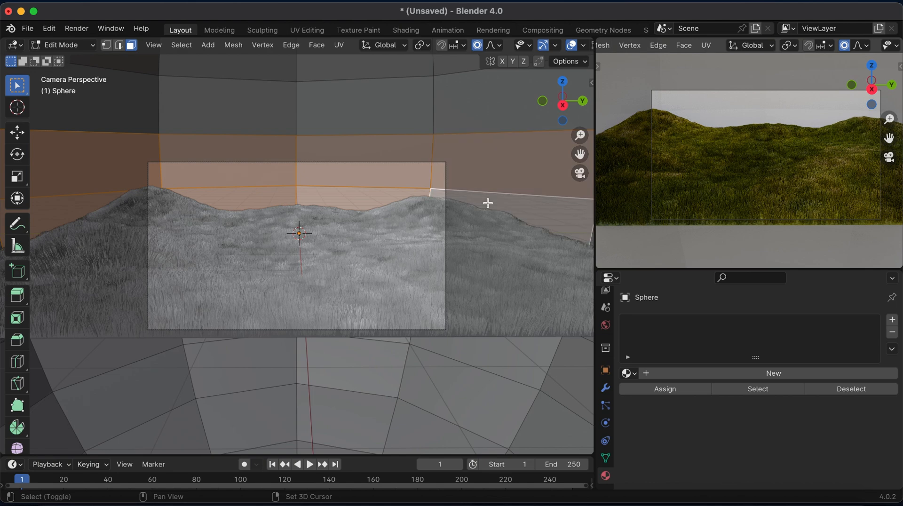
key("h")
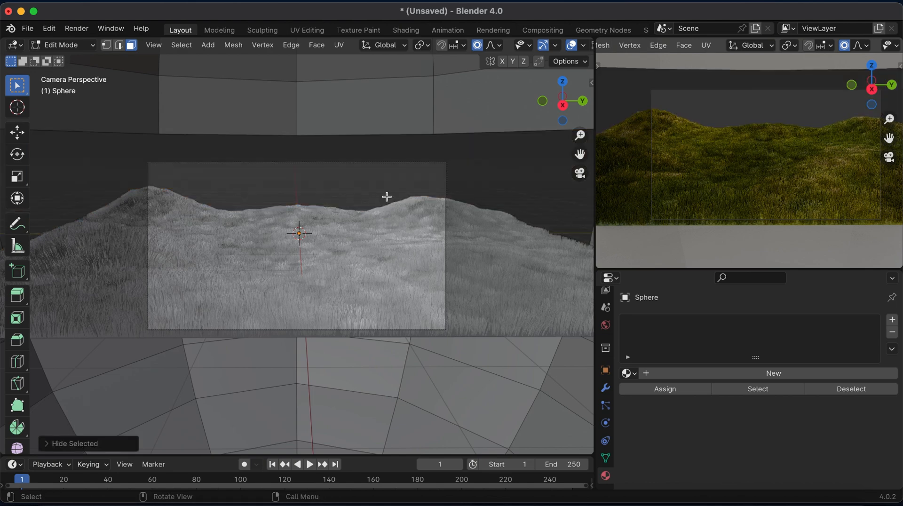
- Delete all the remaining visible sphere faces, reveal the hidden backdrop faces, and return to Object Mode
key("a")
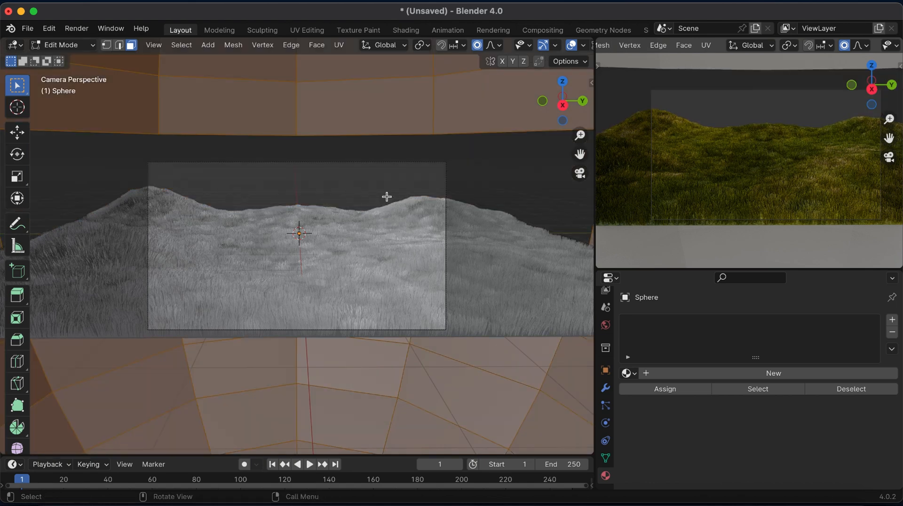
key("x")
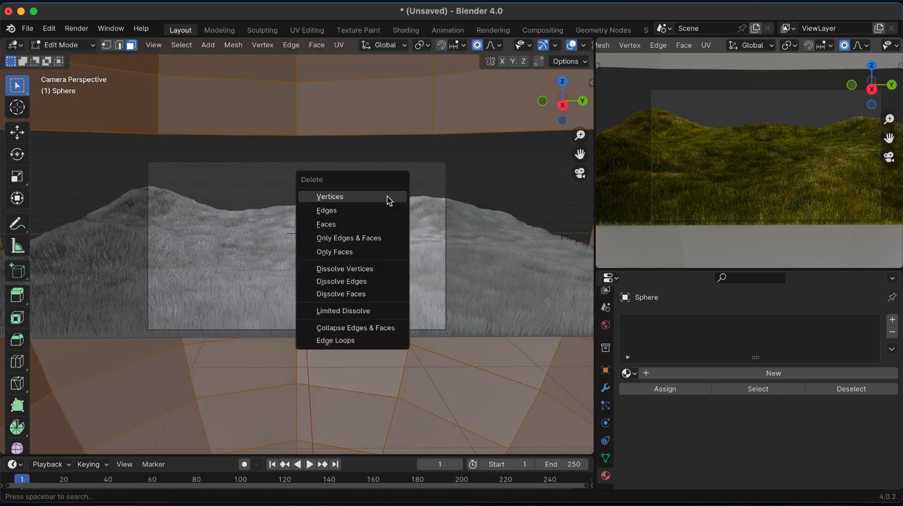
left_click(334, 224)
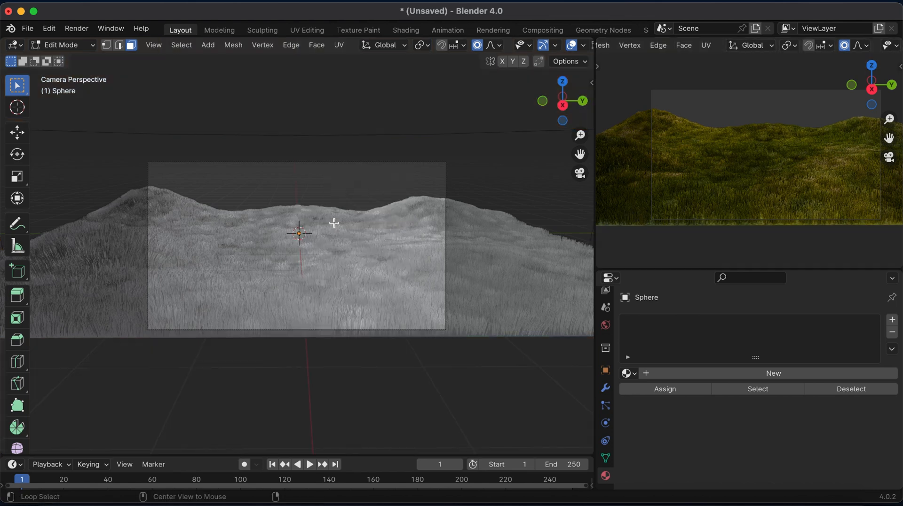
key("alt+h")
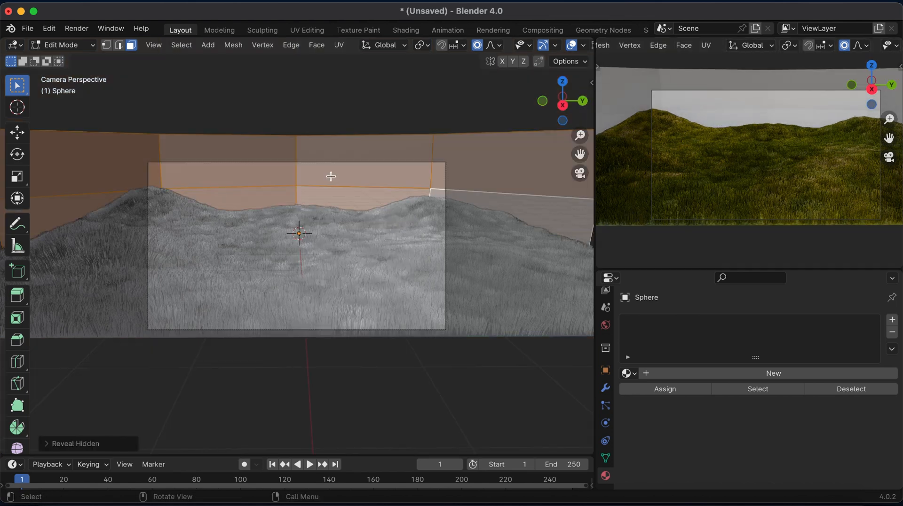
key("Tab")
- Apply Shade Smooth to the curved backdrop strip behind the terrain
left_click_drag(555, 90, 517, 108)
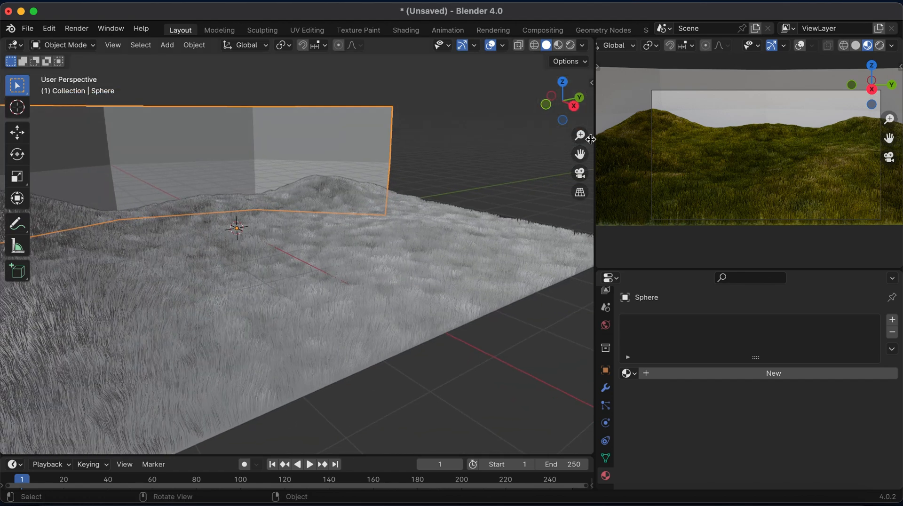
left_click_drag(580, 136, 580, 167)
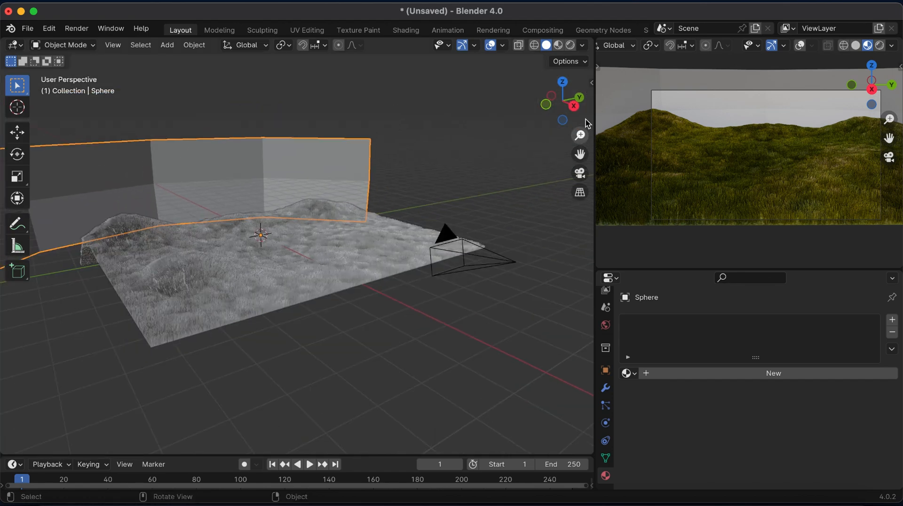
mouse_move(565, 97)
left_mouse_down()
mouse_move(584, 108)
mouse_move(565, 97)
left_mouse_up()
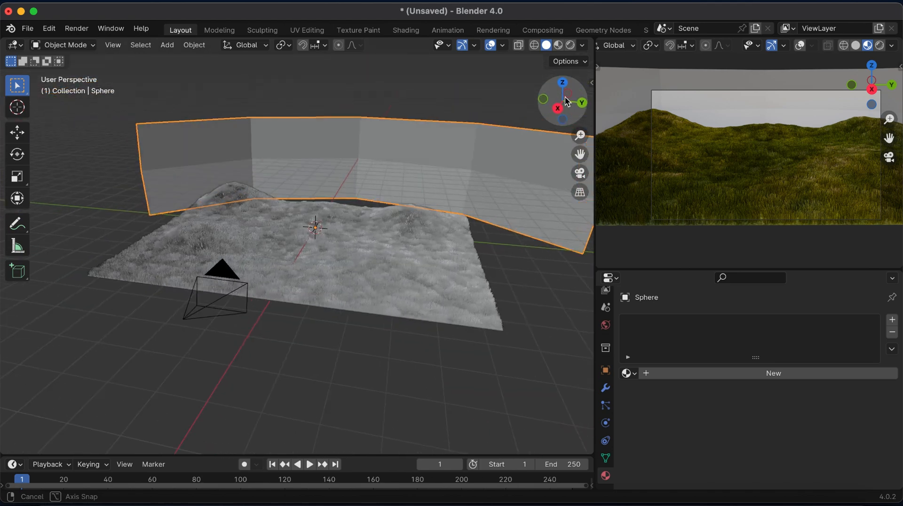
right_click(435, 148)
left_click(393, 151)
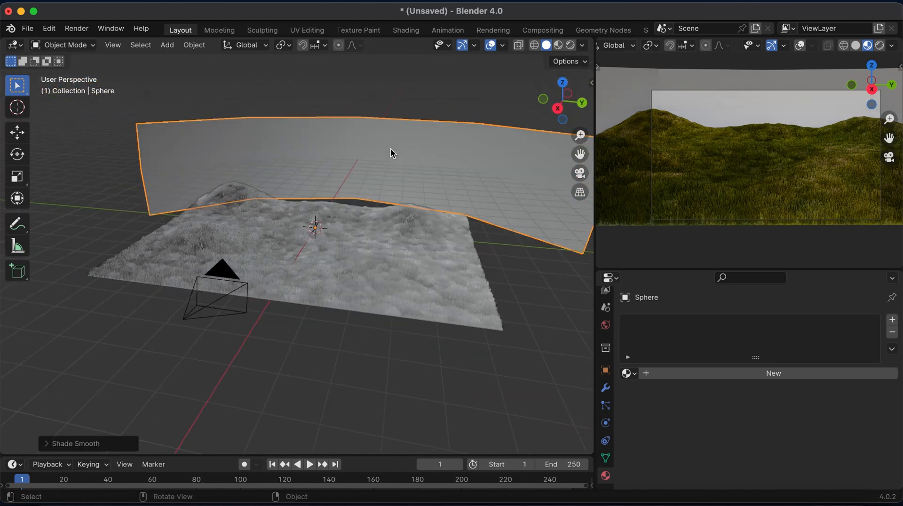
- Create a new material on the backdrop and name it sky
left_click(688, 377)
left_click(694, 377)
type("sky")
key("Return")
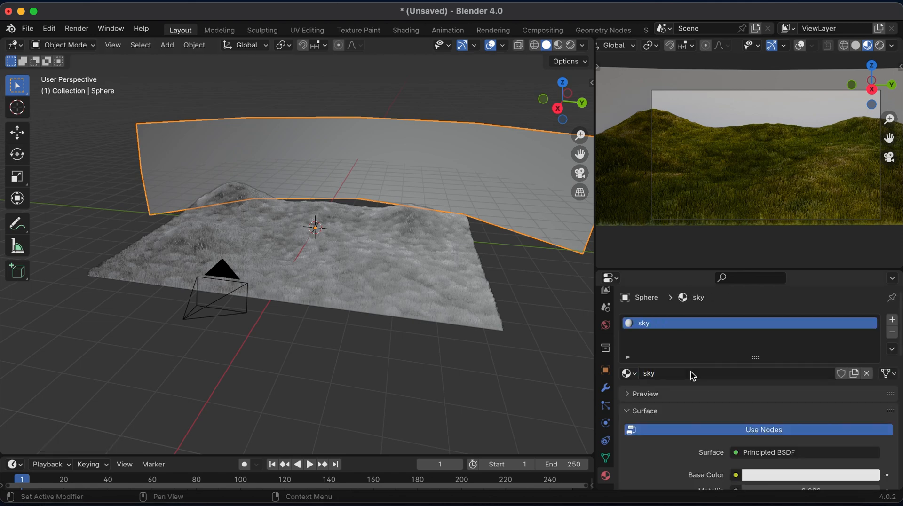
- Set the Base Color of the sky material to a light blue
scroll(705, 399, "down", 4)
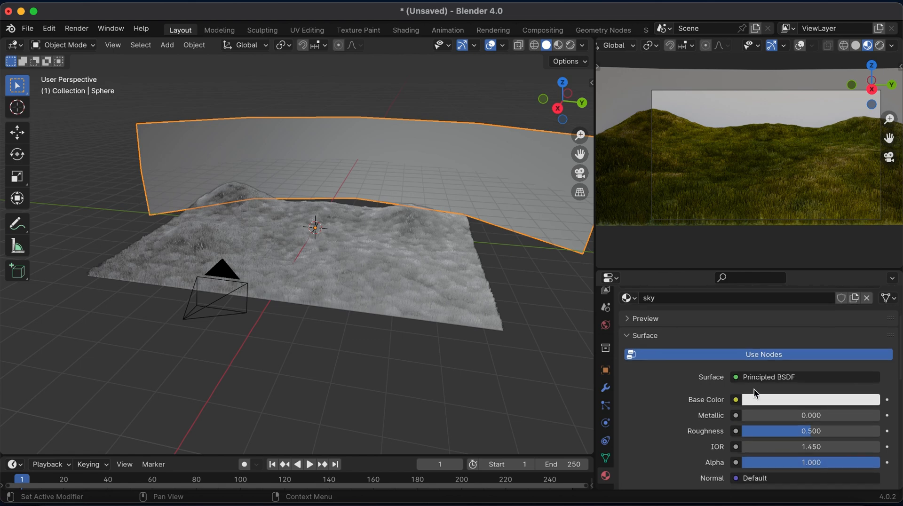
left_click(762, 401)
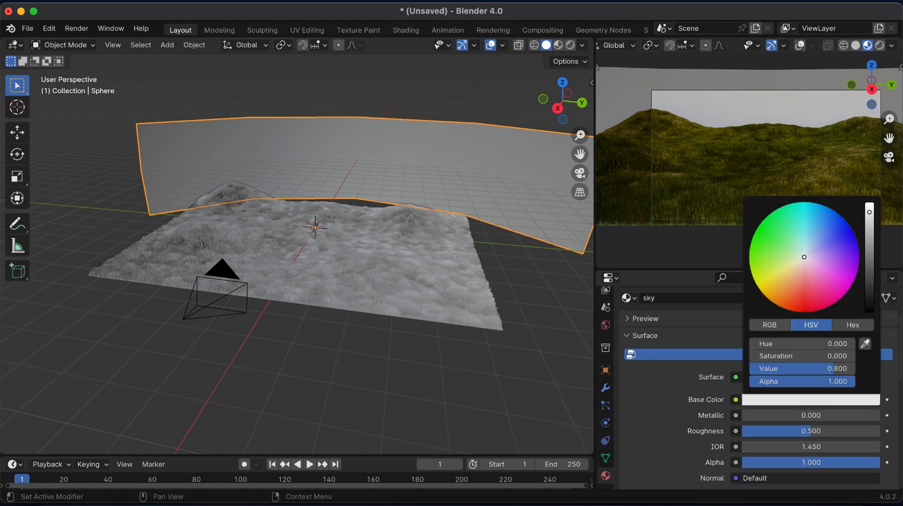
left_click(821, 213)
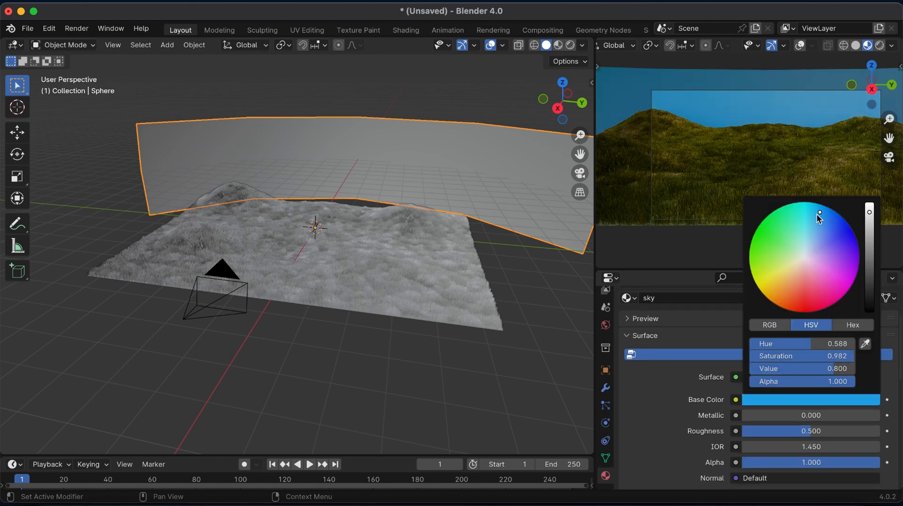
left_click_drag(817, 216, 817, 220)
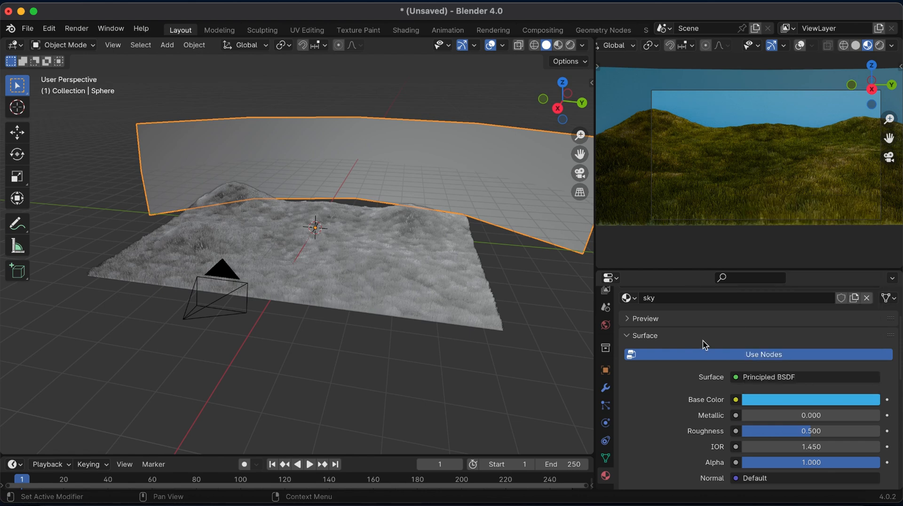
- Turn the small camera viewport into a Shader Editor showing the sky material's nodes, and hide its sidebar
scroll(639, 47, "up", 5)
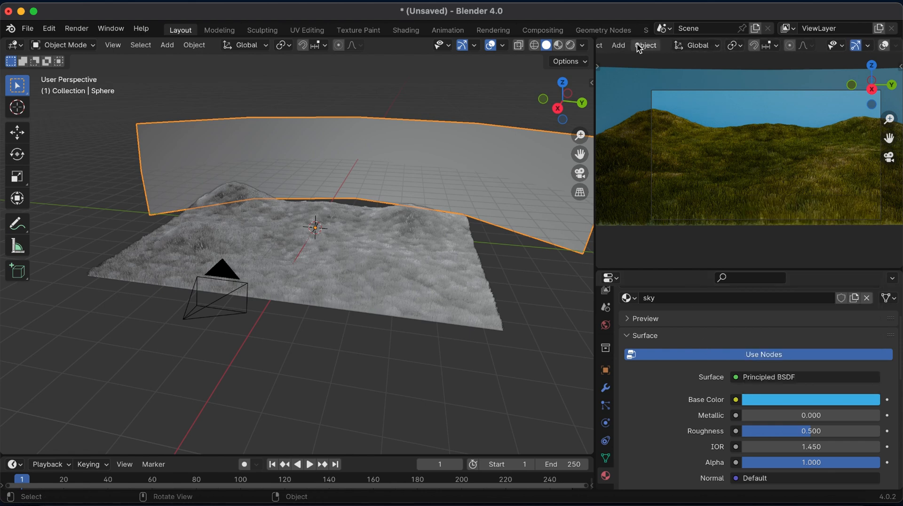
scroll(639, 47, "up", 3)
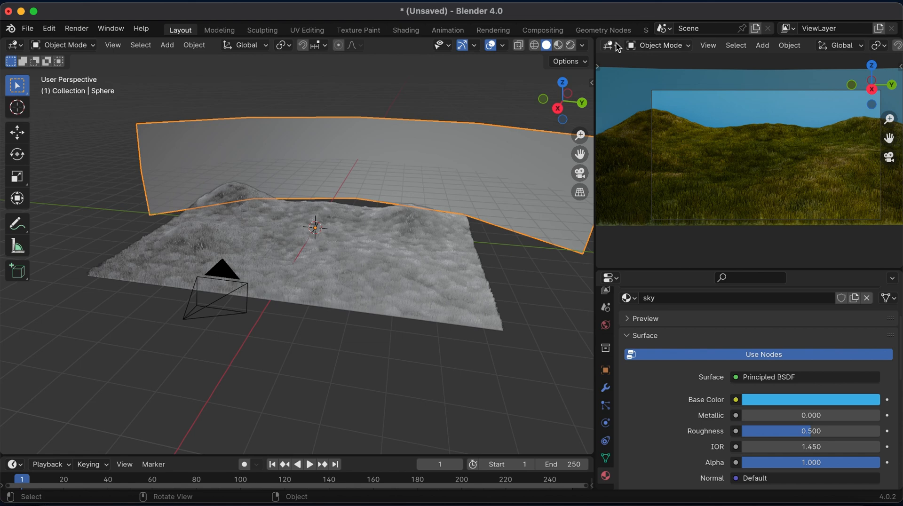
left_click(608, 45)
left_click(222, 162)
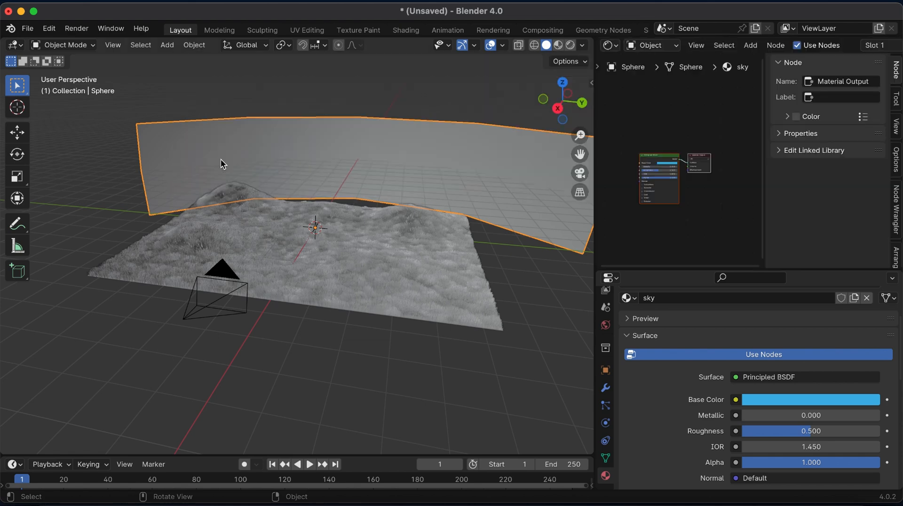
key("n")
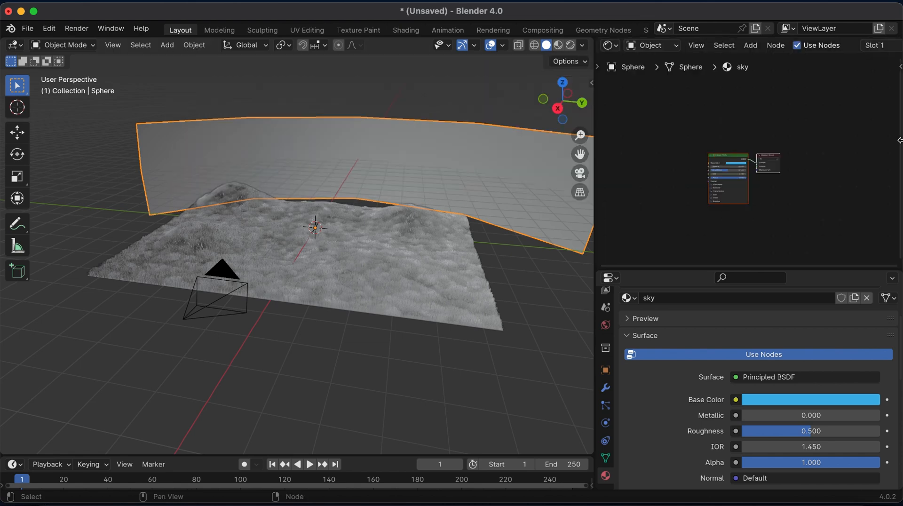
- Show the main viewport through the camera in Material Preview without overlays, and enlarge the Shader Editor area around the sky nodes
left_click(581, 174)
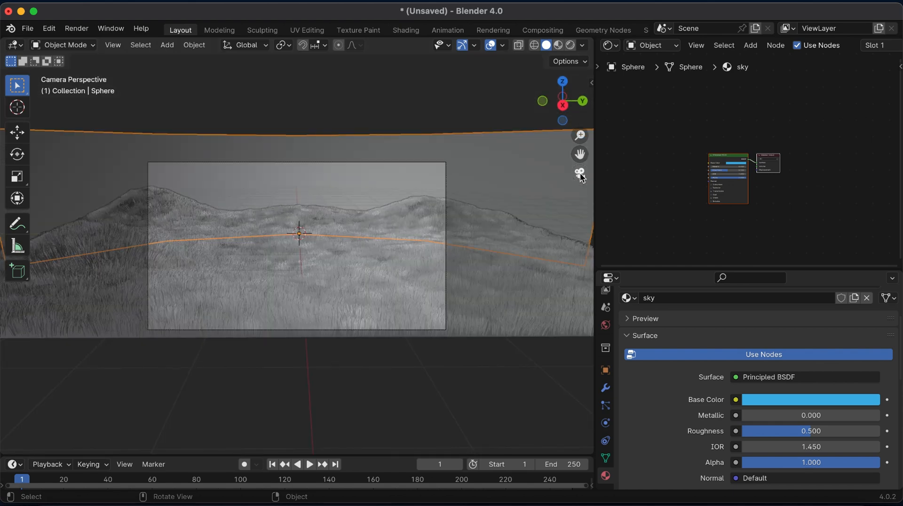
left_click(559, 44)
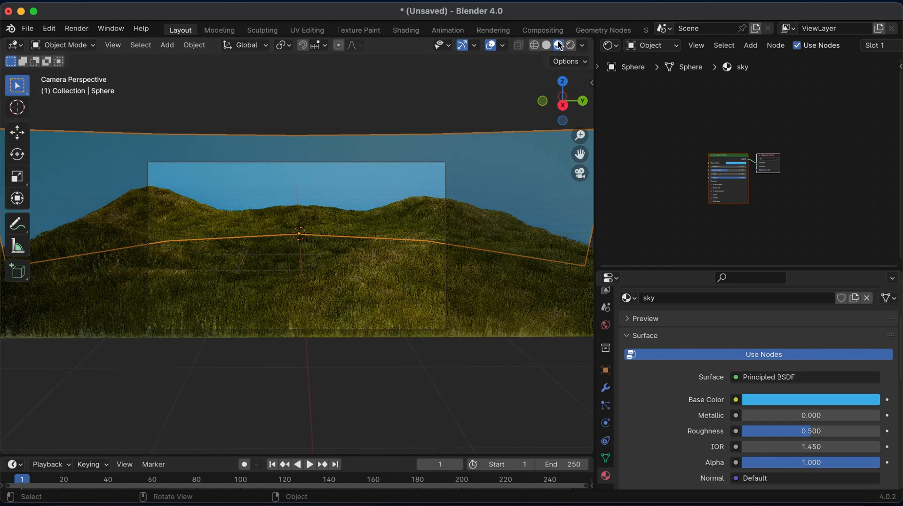
left_click(494, 46)
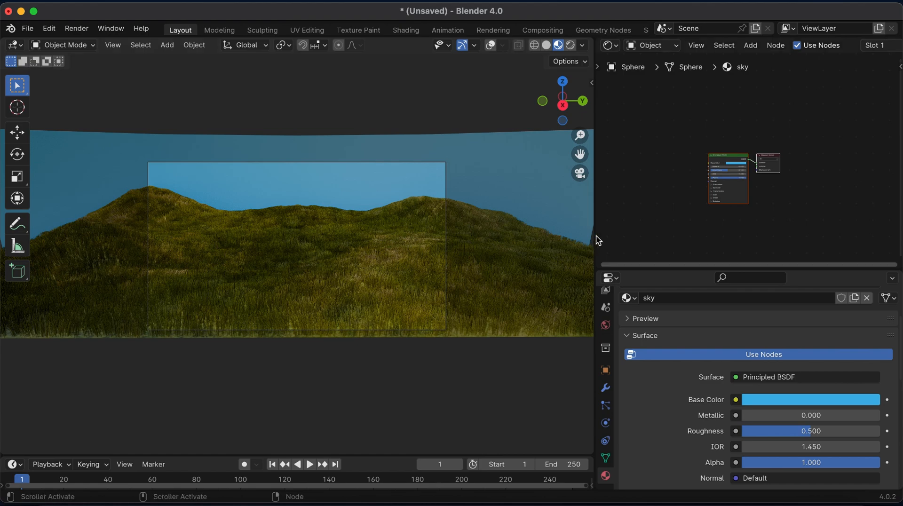
left_click_drag(595, 231, 615, 335)
scroll(748, 200, "up", 4)
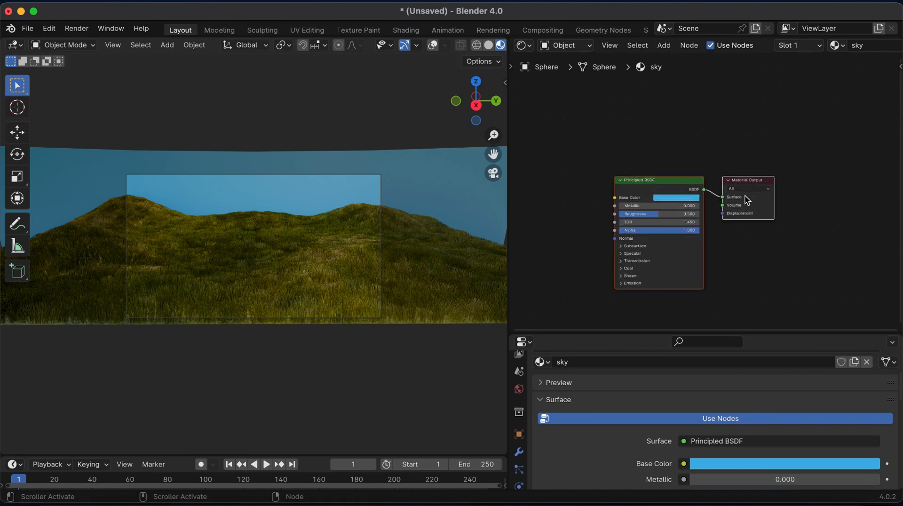
- Add a Color Ramp node to the sky material and place it before the Principled BSDF
scroll(748, 200, "down", 3)
scroll(748, 200, "left", 3)
key("shift+a")
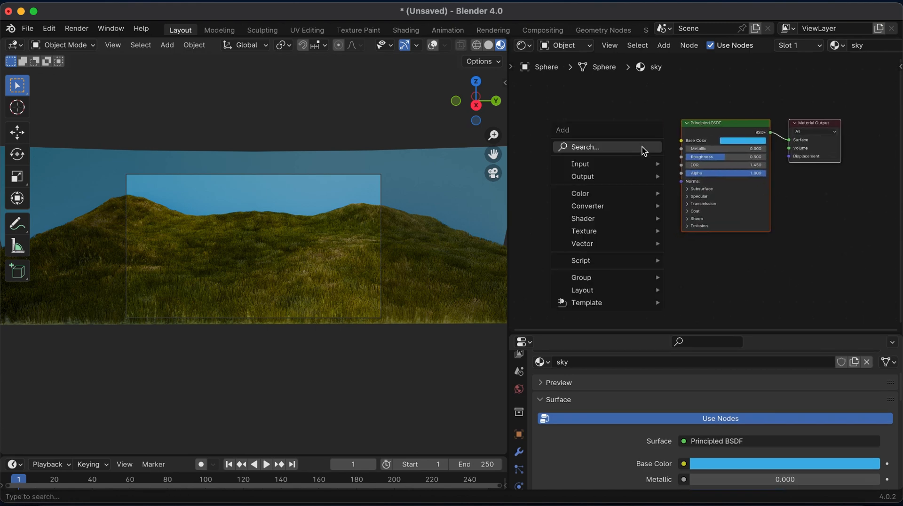
left_click(610, 146)
type("colo")
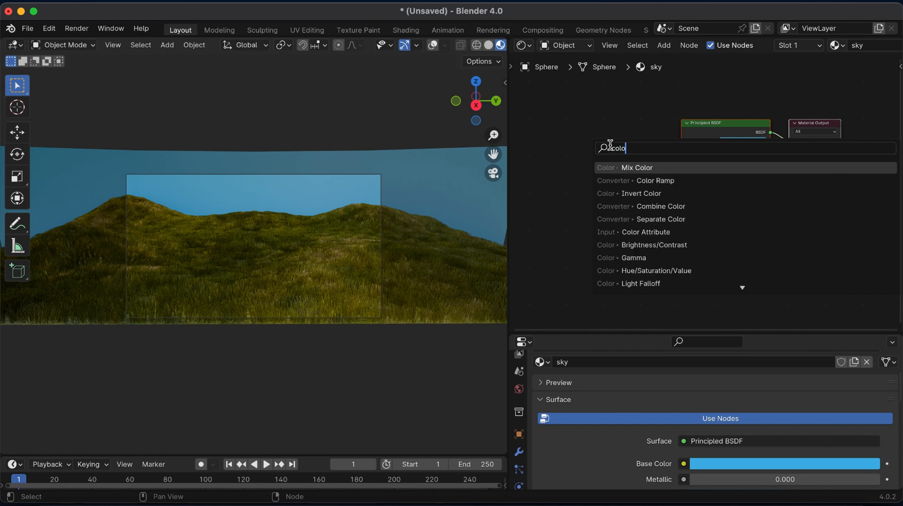
left_click(648, 181)
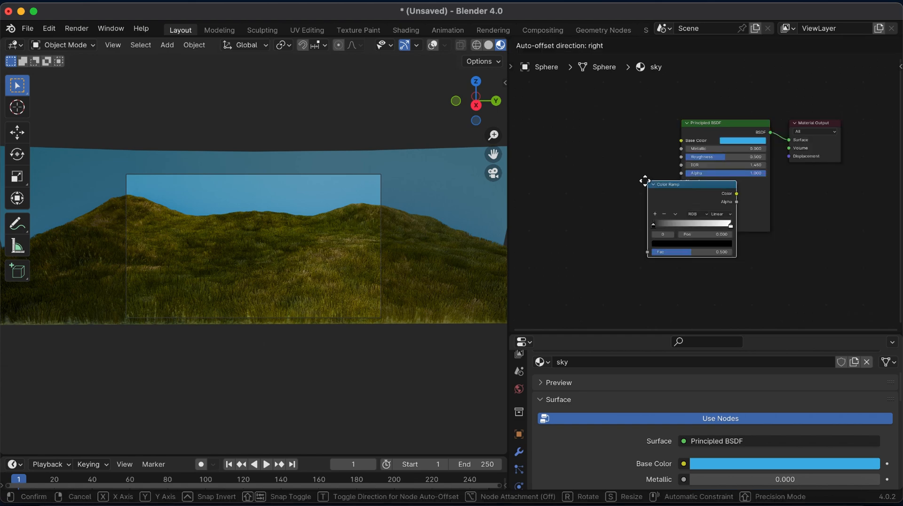
left_click(570, 132)
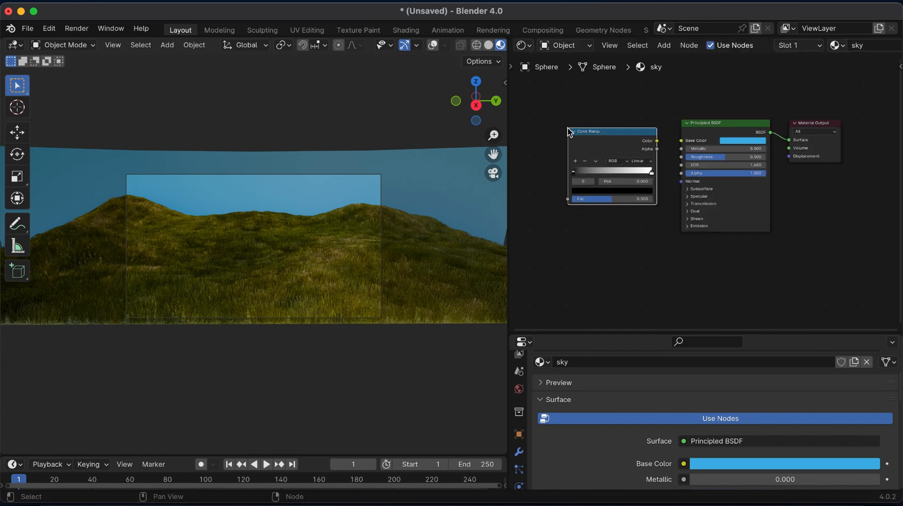
- Sample the Base Color's light blue into the Color Ramp's first stop and link the ramp's Color output to Base Color
left_click(587, 191)
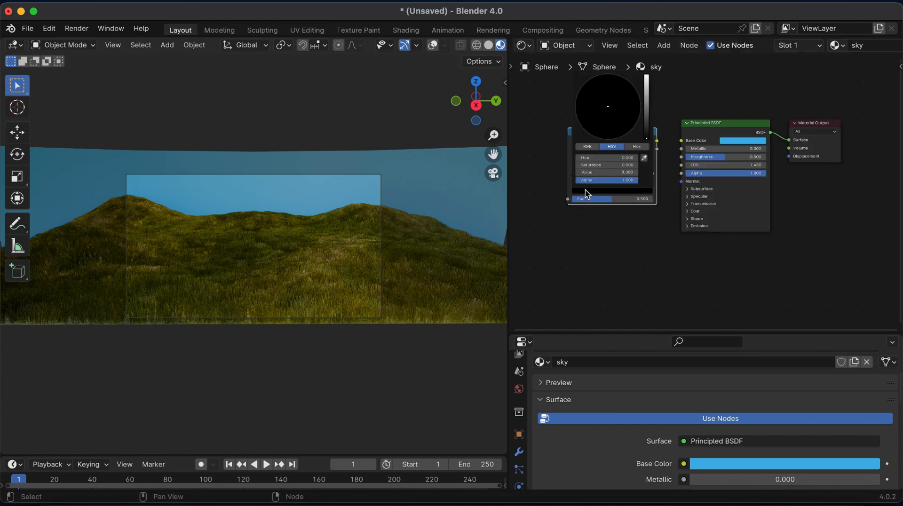
left_click(644, 158)
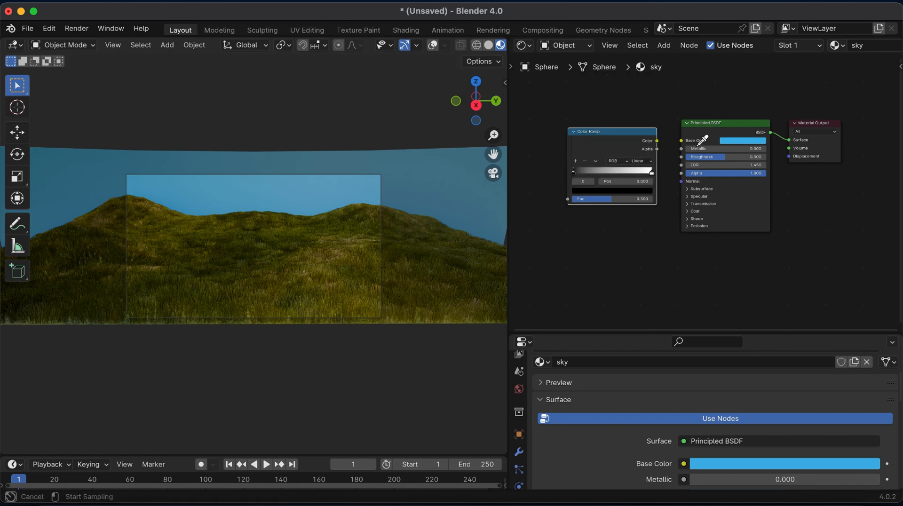
left_click(738, 139)
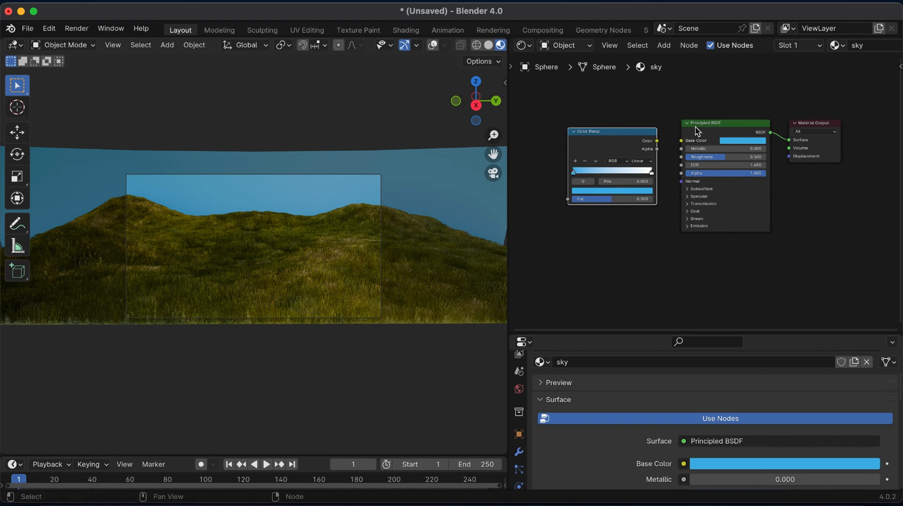
left_click_drag(657, 141, 686, 144)
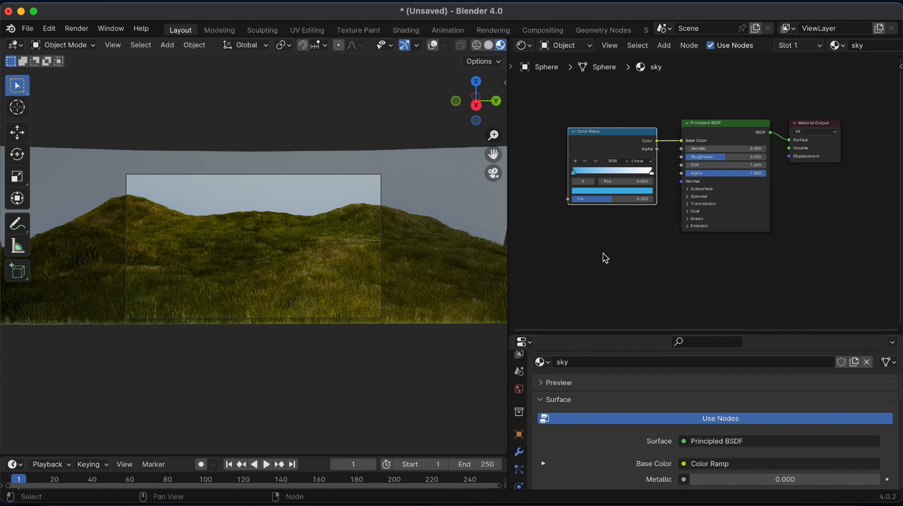
- Add a Noise Texture before the Color Ramp and link its Color output to the ramp's Fac input
scroll(604, 257, "left", 5)
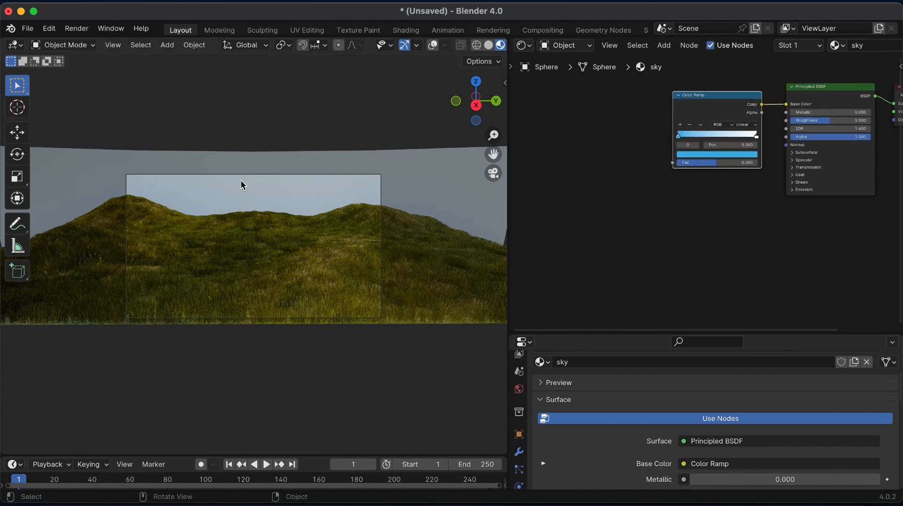
key("shift+a")
left_click(543, 161)
type("noise")
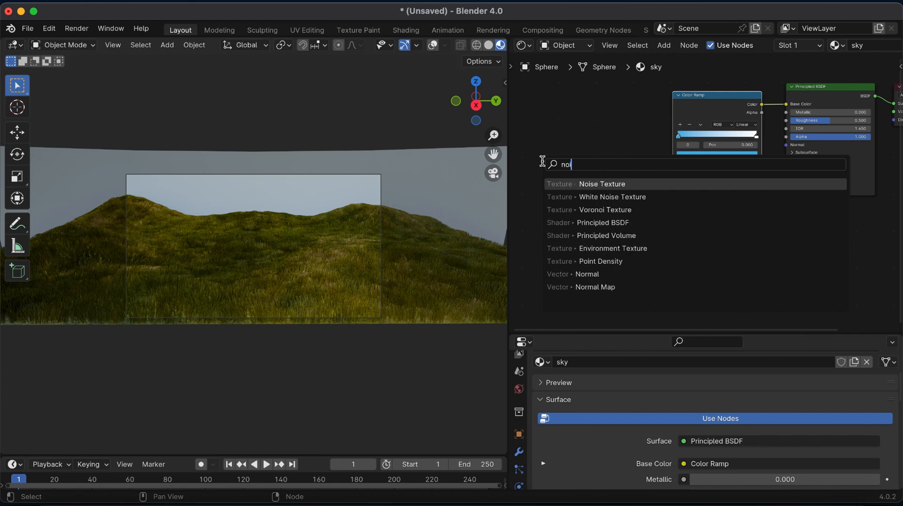
left_click(602, 184)
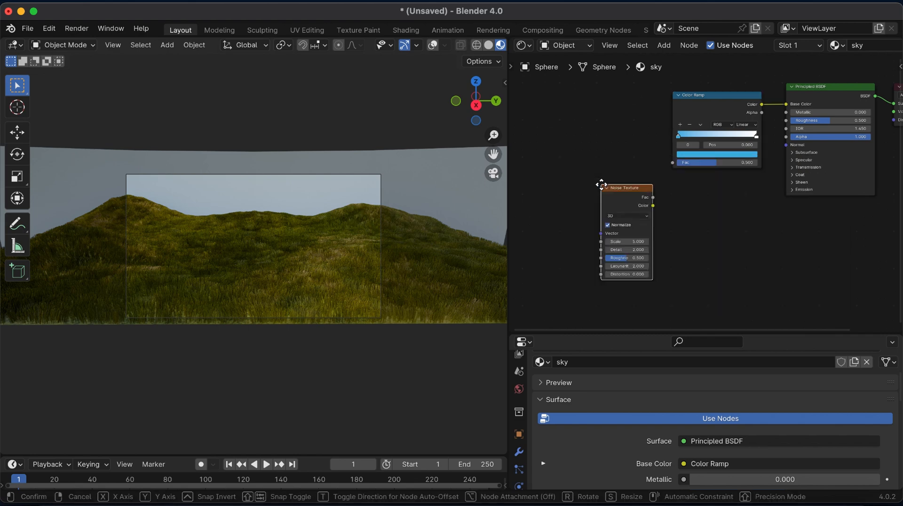
left_click(574, 125)
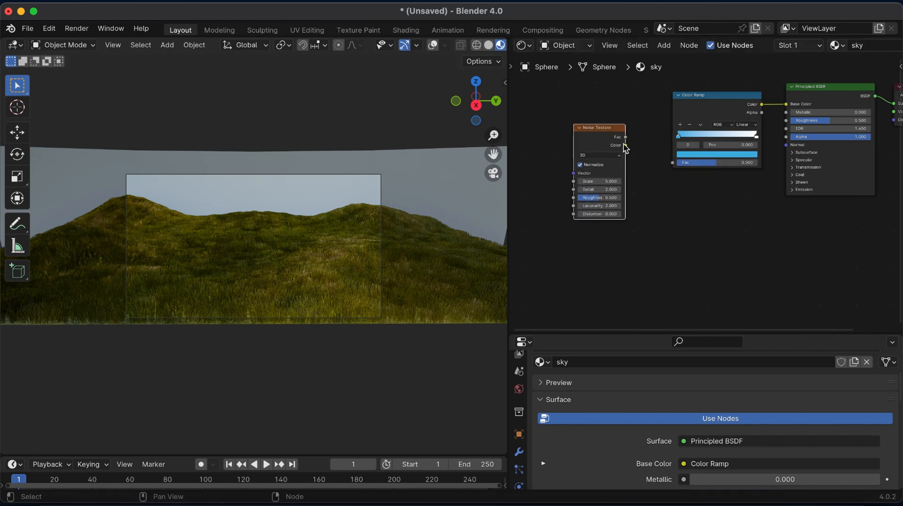
left_click_drag(625, 145, 676, 165)
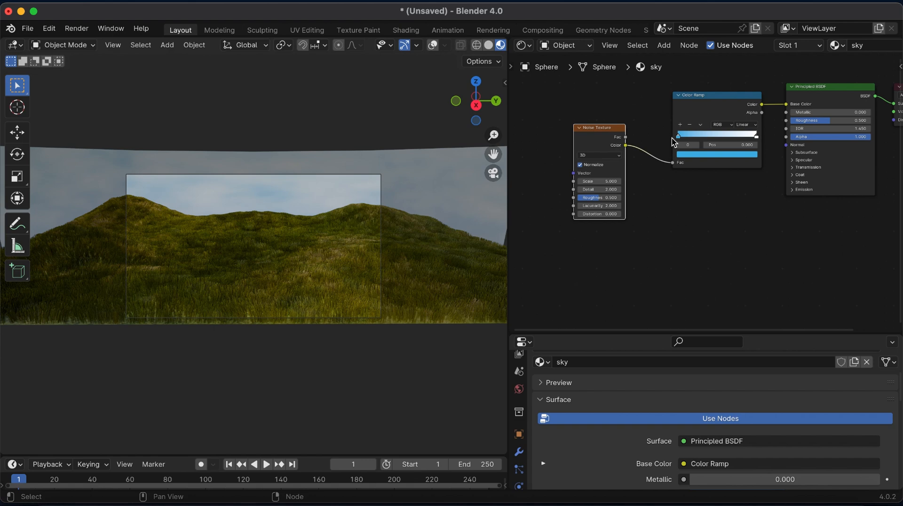
- Set the Color Ramp's blue stop to 0.543 with the white stop close beside it, and raise the Noise Texture Scale to about 5.6
left_click_drag(685, 137, 723, 141)
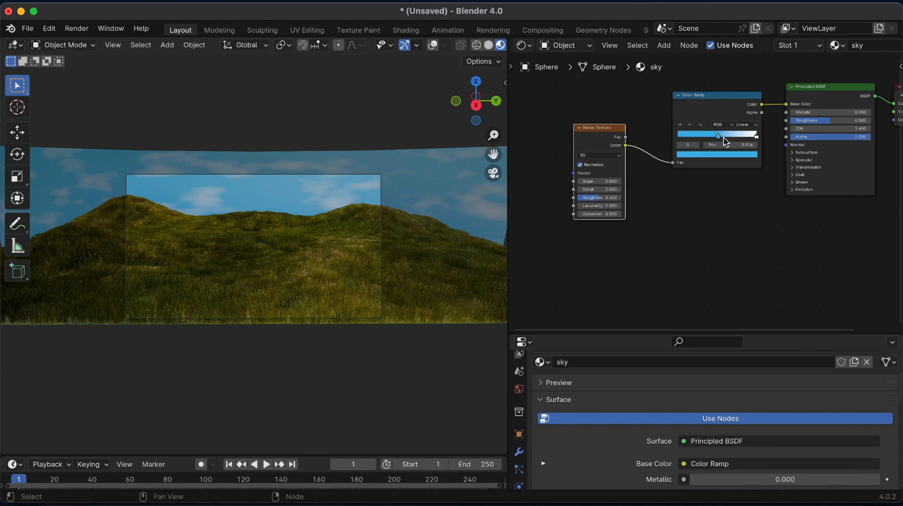
mouse_move(724, 137)
left_mouse_down()
mouse_move(754, 137)
mouse_move(722, 136)
left_mouse_up()
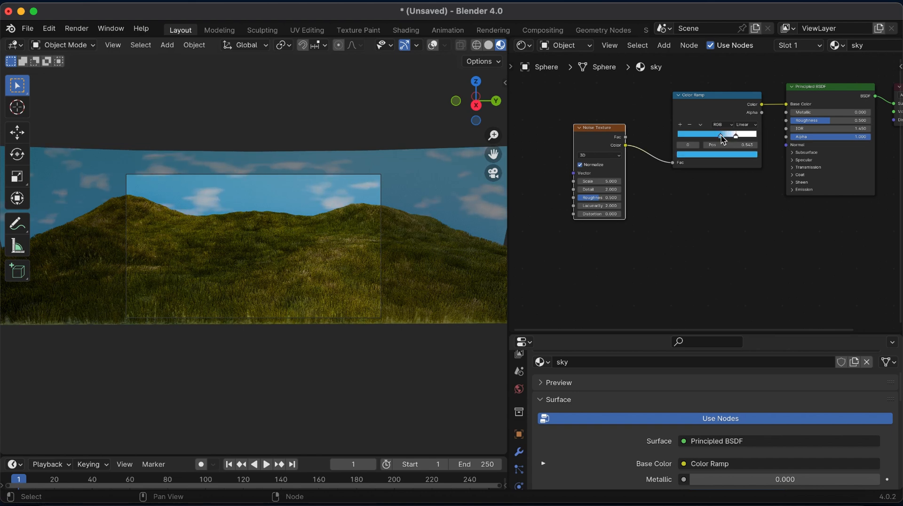
mouse_move(606, 181)
left_mouse_down()
mouse_move(588, 180)
mouse_move(621, 180)
left_mouse_up()
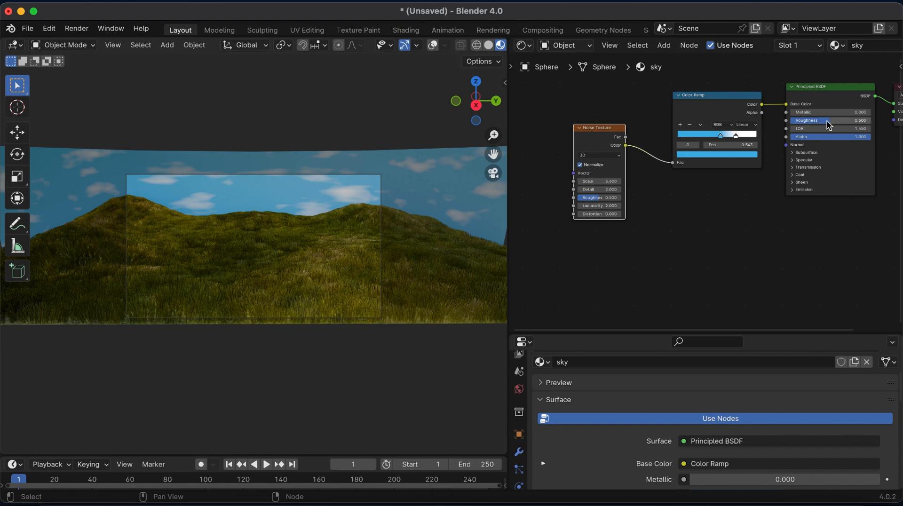
- Set the sky material's Roughness to 1.000 and shift the Color Ramp and Noise Texture nodes away from the Principled BSDF
left_click_drag(832, 120, 868, 120)
left_click(705, 102)
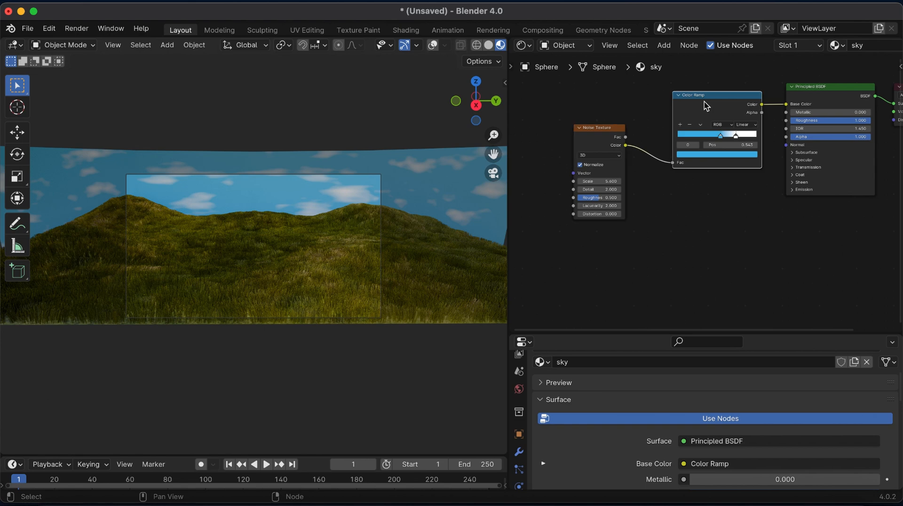
key("g")
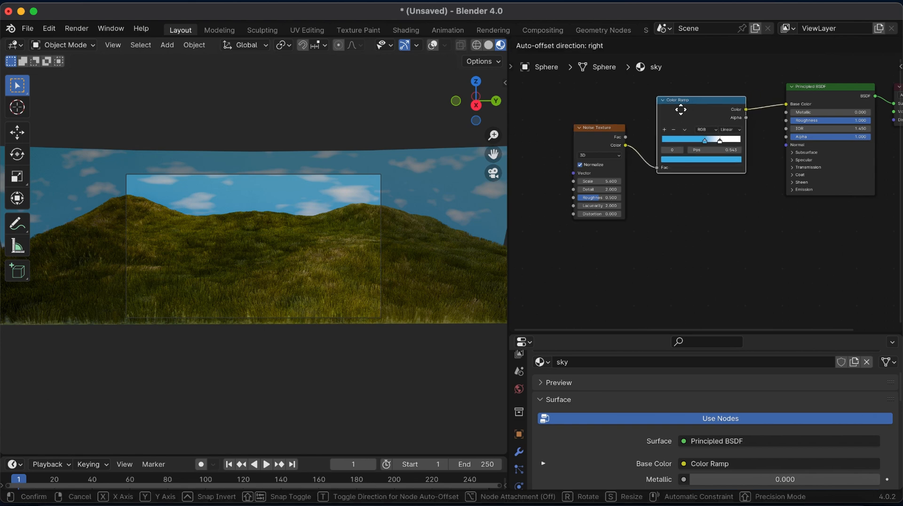
left_click(667, 112)
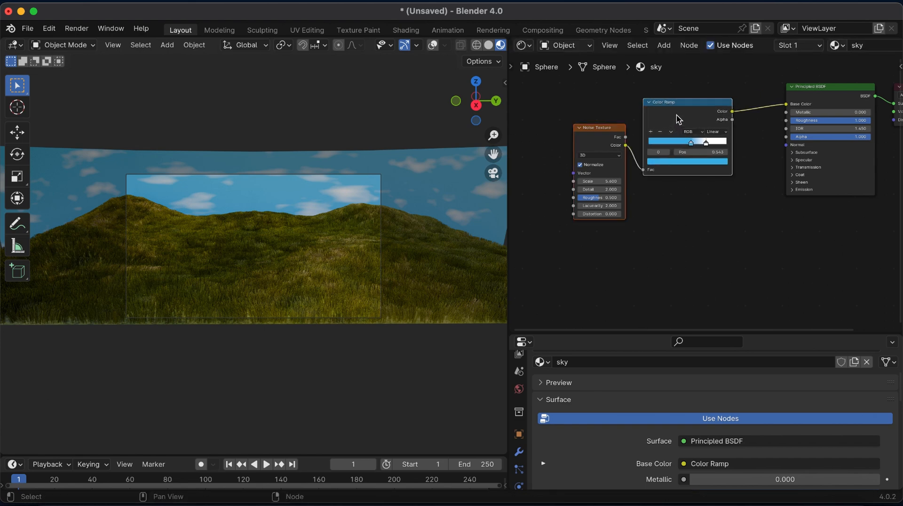
key("g")
left_click(637, 113)
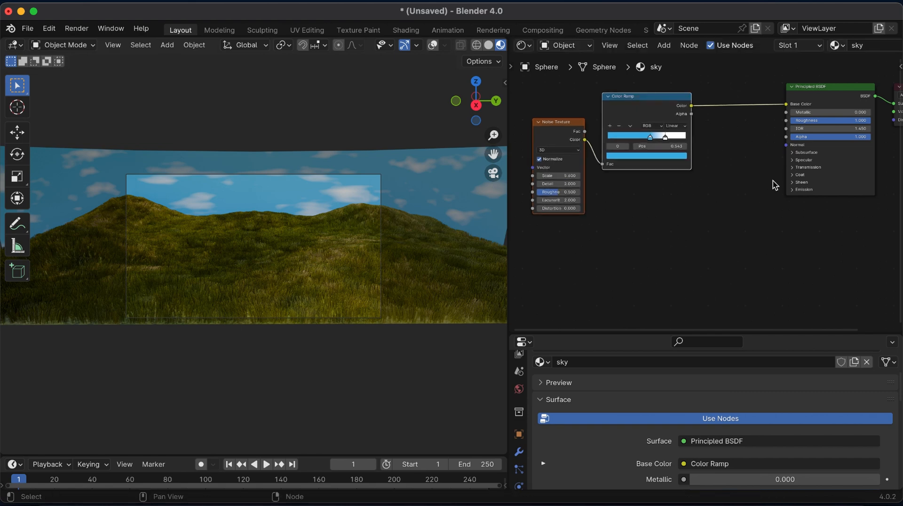
- Link the Color Ramp's Color output to the Principled BSDF's Emission Color and set the Emission Strength to 0.3
left_click(792, 189)
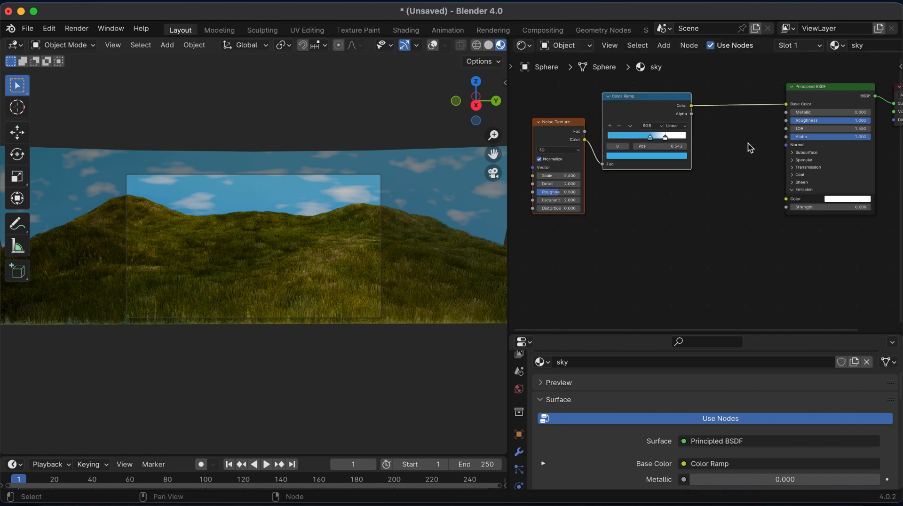
left_click_drag(691, 107, 790, 200)
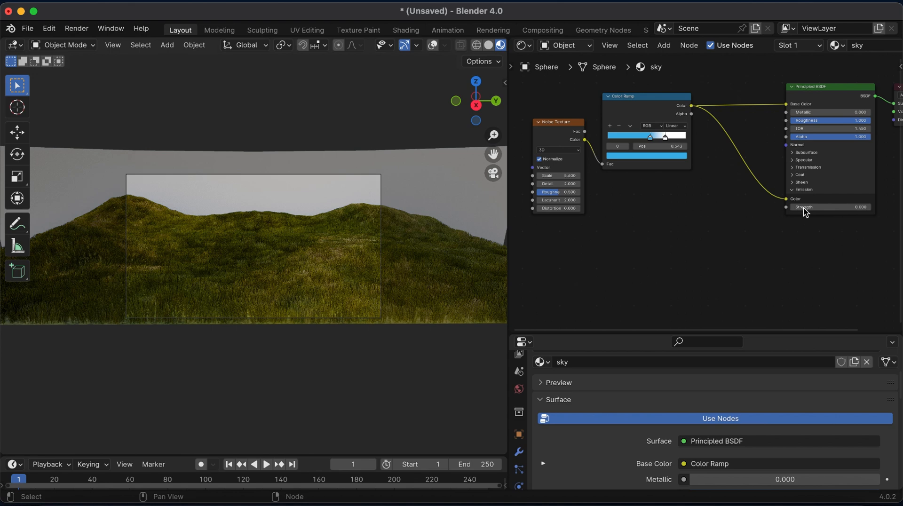
left_click(844, 207)
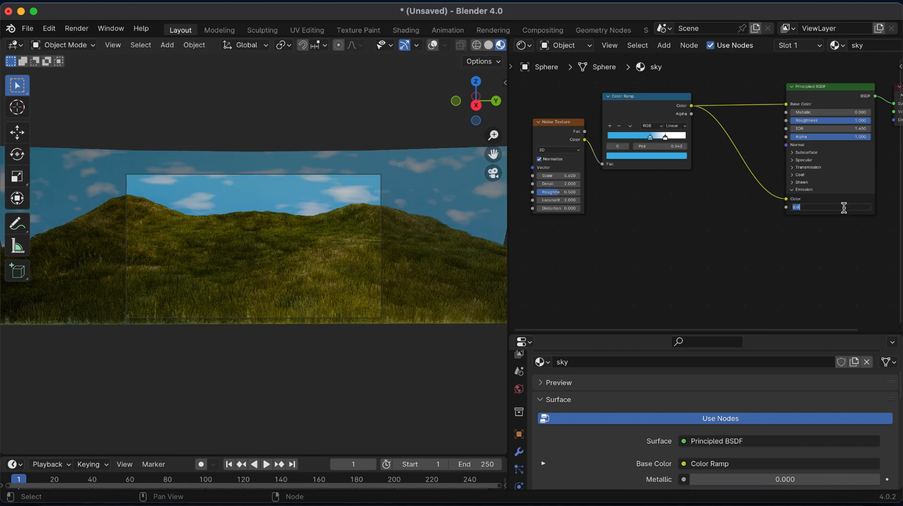
type("0.3")
key("Return")
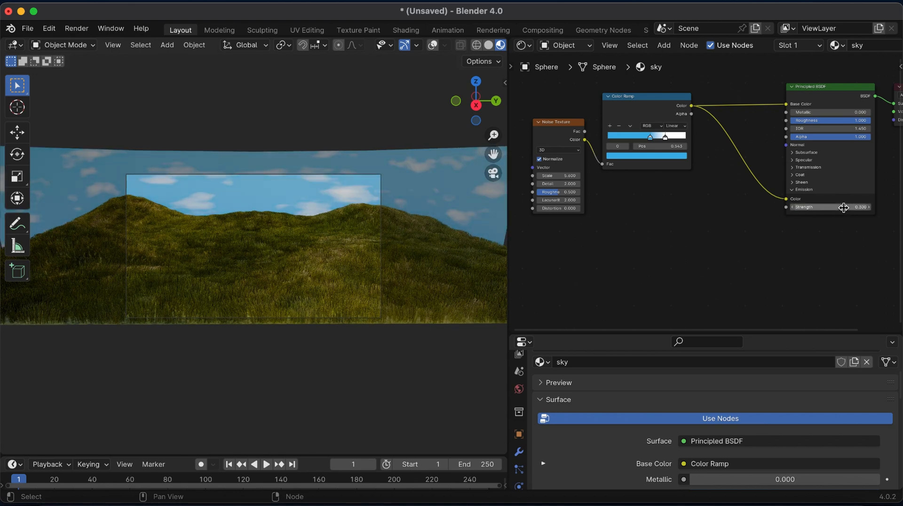
left_click(844, 208)
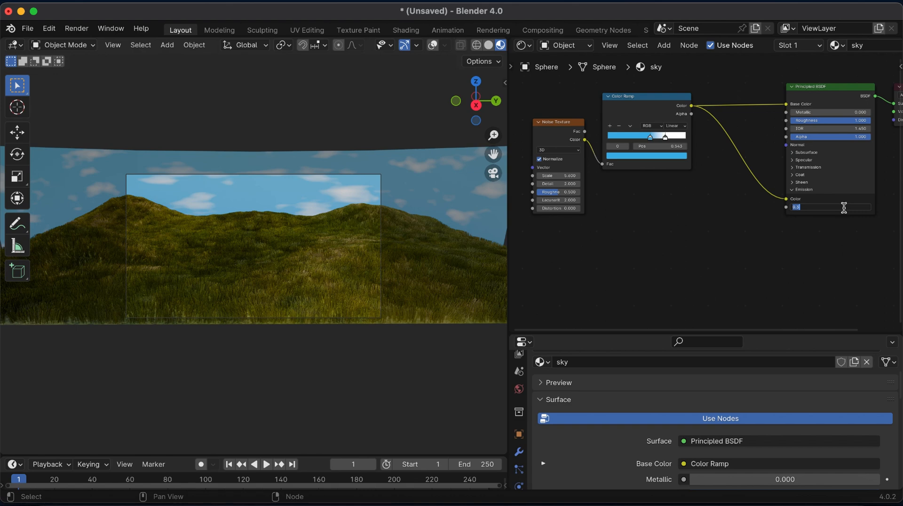
left_click(722, 249)
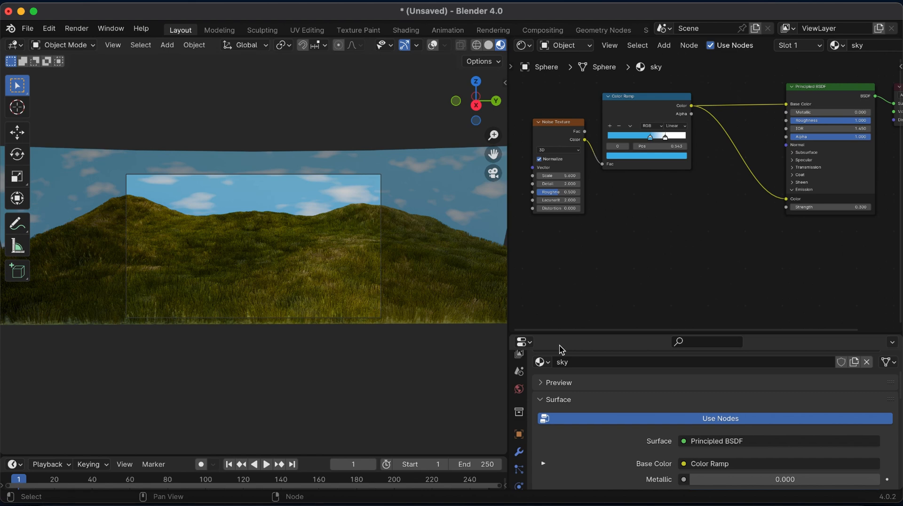
- Turn the Shader Editor back into a 3D Viewport, and show the main viewport in Solid shading with overlays outside the camera view
left_click(523, 46)
left_click(118, 81)
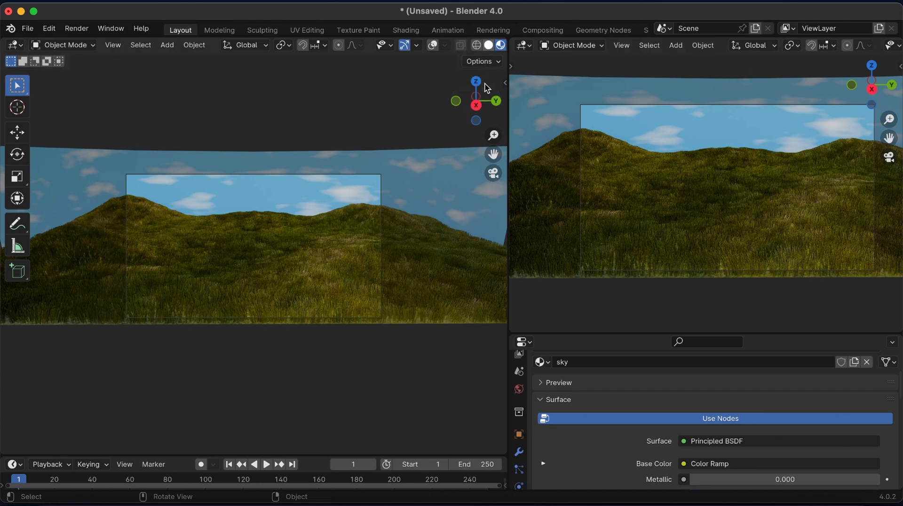
left_click(488, 45)
left_click_drag(480, 103, 436, 49)
left_click(435, 48)
mouse_move(493, 135)
left_mouse_down()
mouse_move(493, 153)
mouse_move(493, 136)
left_mouse_up()
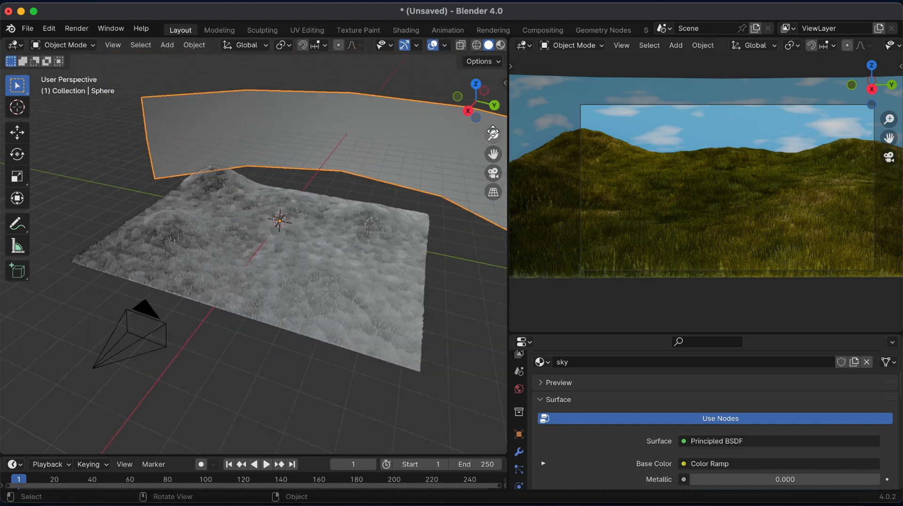
- Turn off the viewport display of the hair particle system on the grassy hill plane
left_click(373, 267)
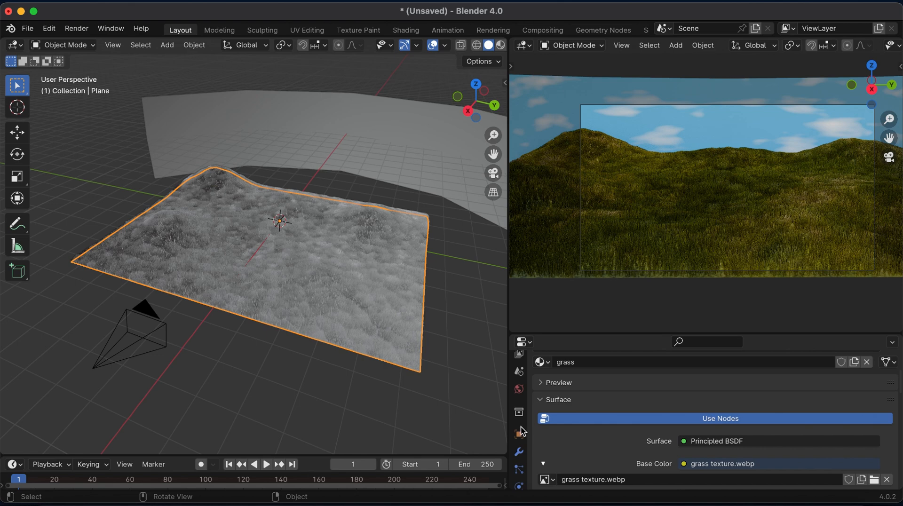
scroll(519, 423, "down", 5)
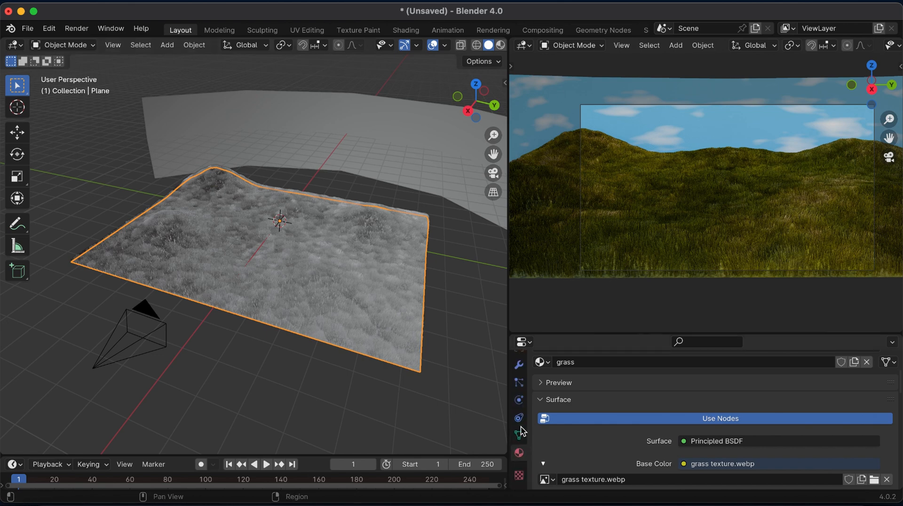
left_click(520, 383)
scroll(730, 412, "up", 3)
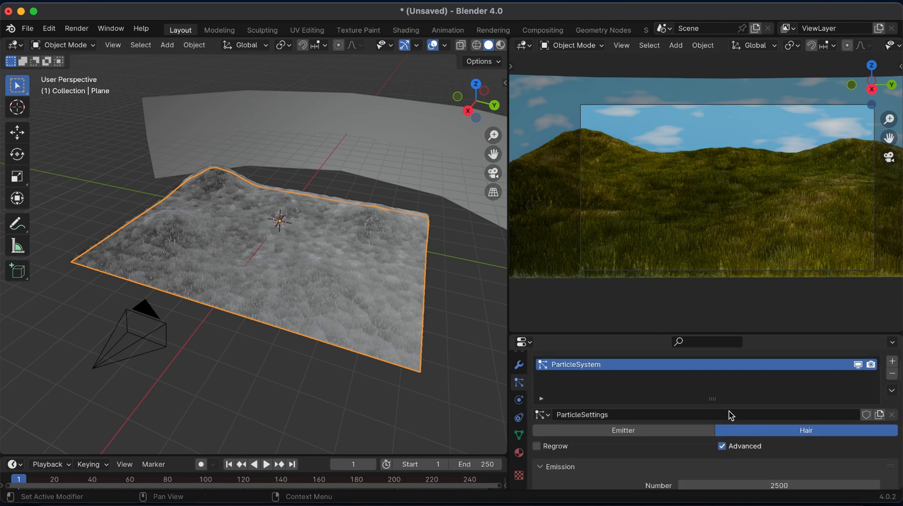
scroll(729, 415, "up", 2)
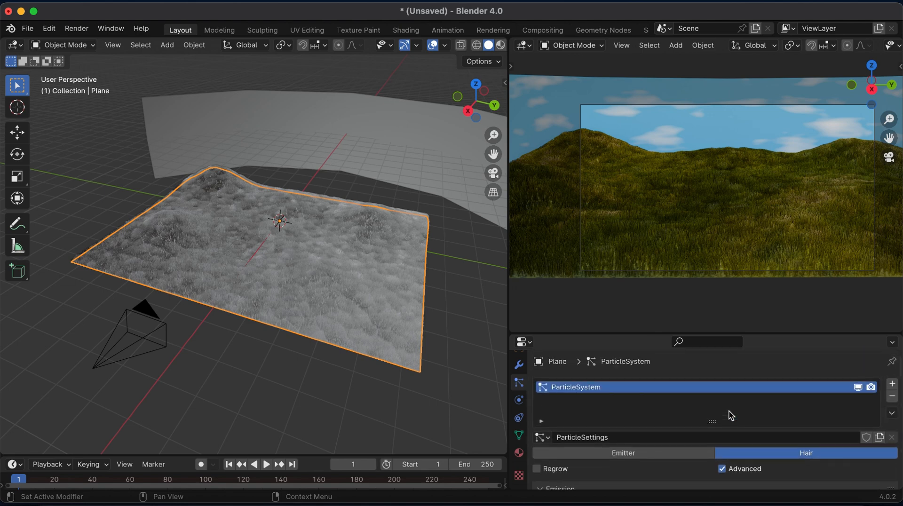
left_click(858, 387)
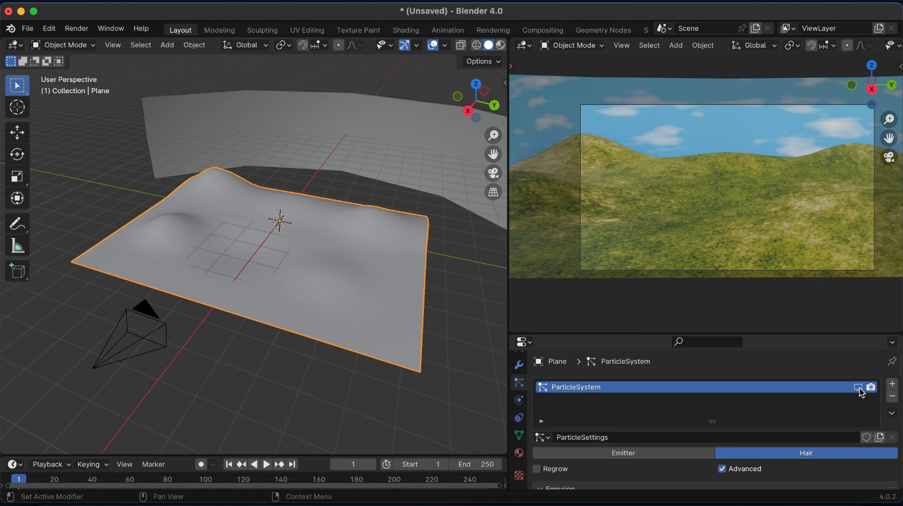
left_click(855, 388)
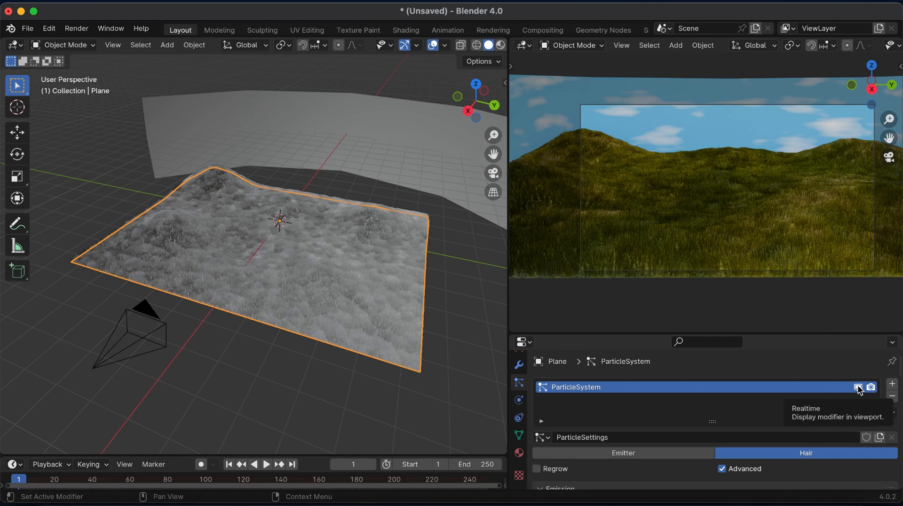
left_click(859, 388)
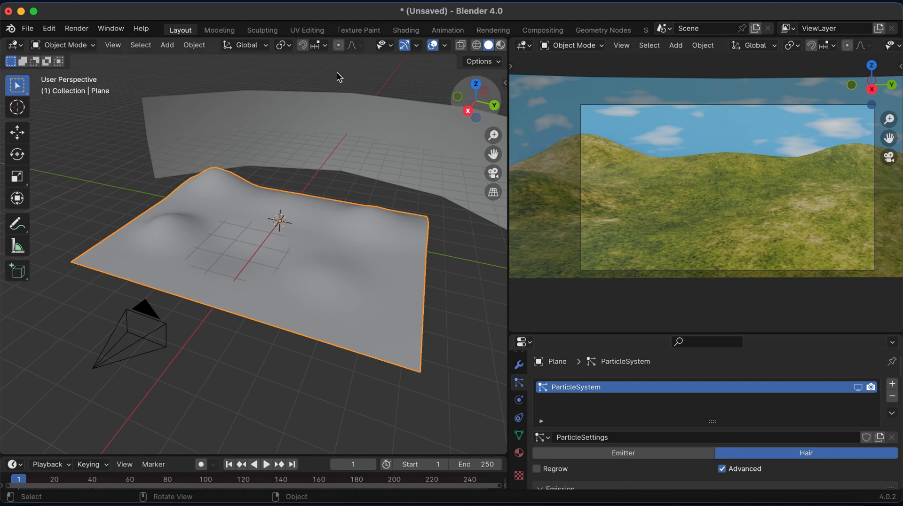
- Enlarge the Properties editor beneath the camera view and switch the camera view to Rendered shading
left_click_drag(482, 103, 432, 114)
left_click_drag(333, 185, 333, 185)
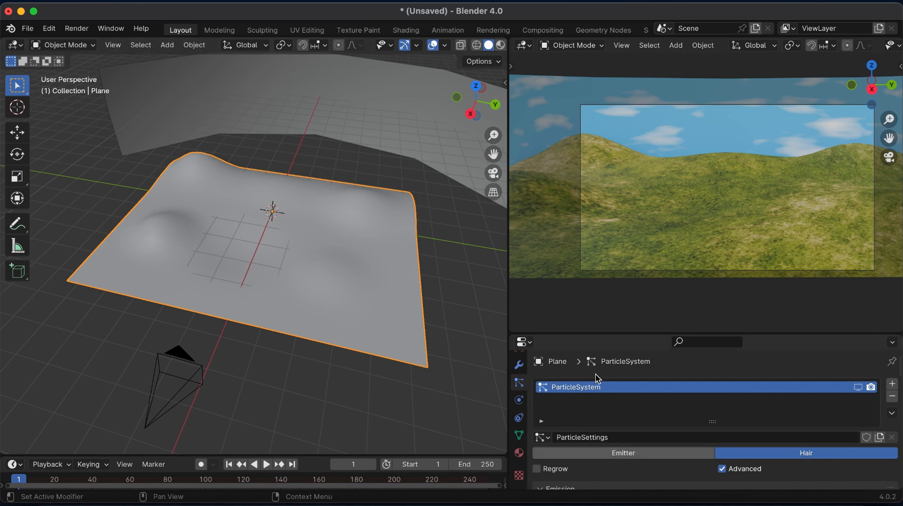
left_click_drag(571, 332, 582, 224)
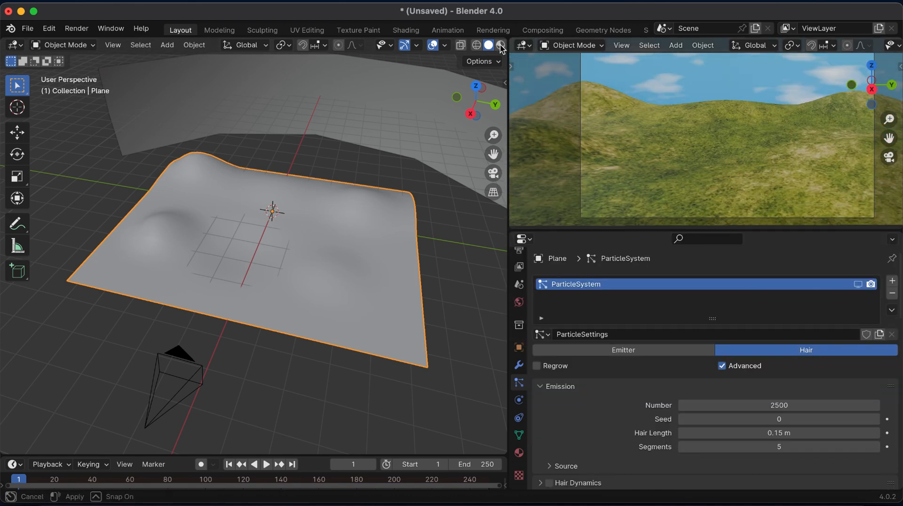
scroll(798, 47, "right", 6)
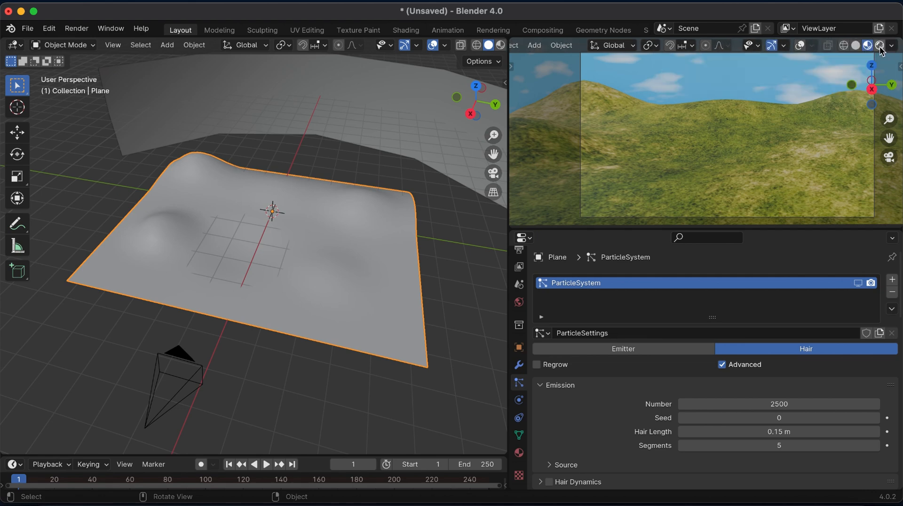
left_click(880, 45)
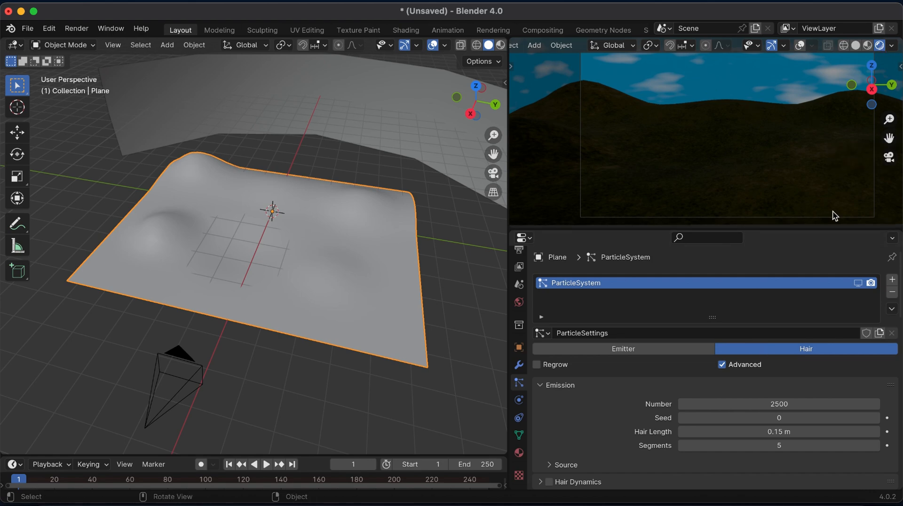
mouse_move(799, 229)
left_mouse_down()
mouse_move(801, 256)
mouse_move(800, 242)
left_mouse_up()
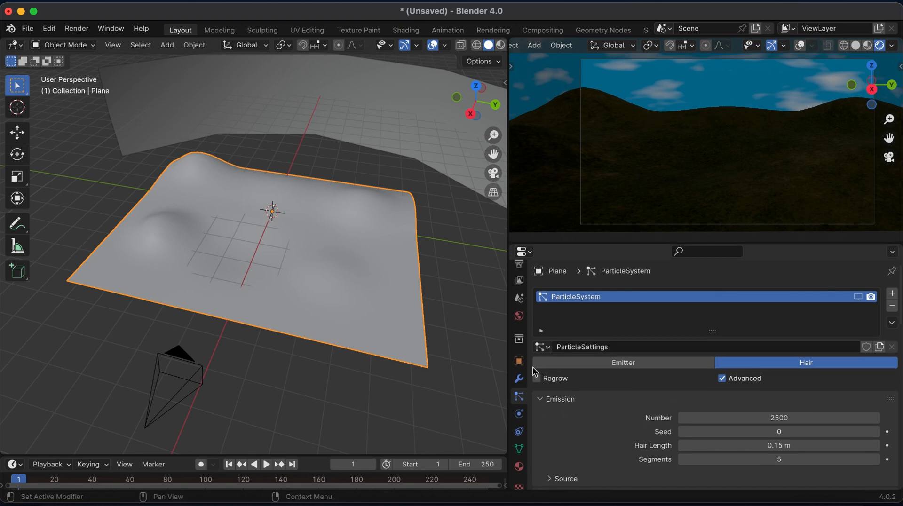
- Assign an Environment Texture to the world background's Color
left_click(519, 315)
left_click(684, 394)
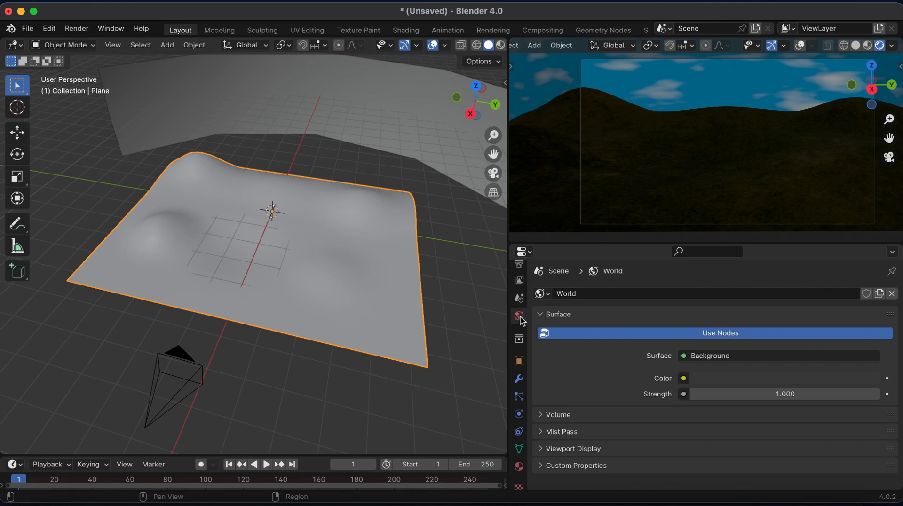
left_click(684, 378)
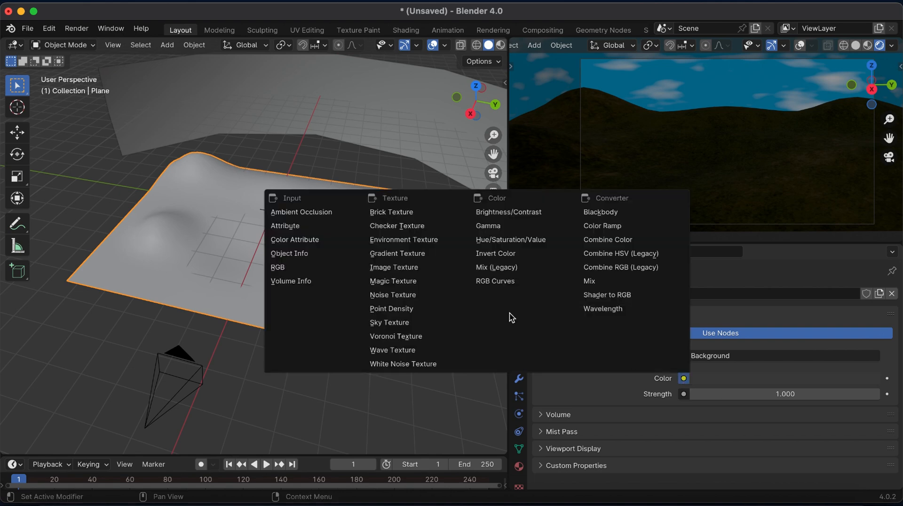
left_click(411, 240)
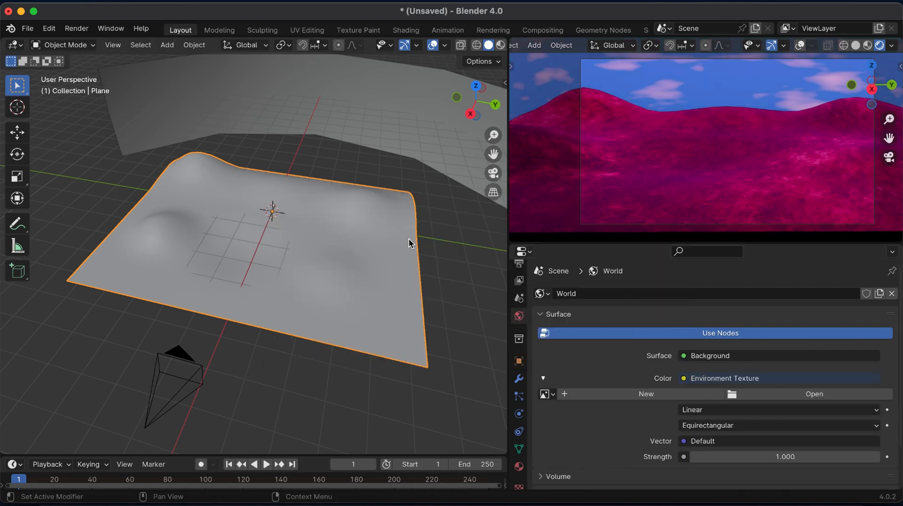
- Load OutdoorHDRI092_4K-HDR.exr from the Downloads folder as the world's environment image
left_click(787, 394)
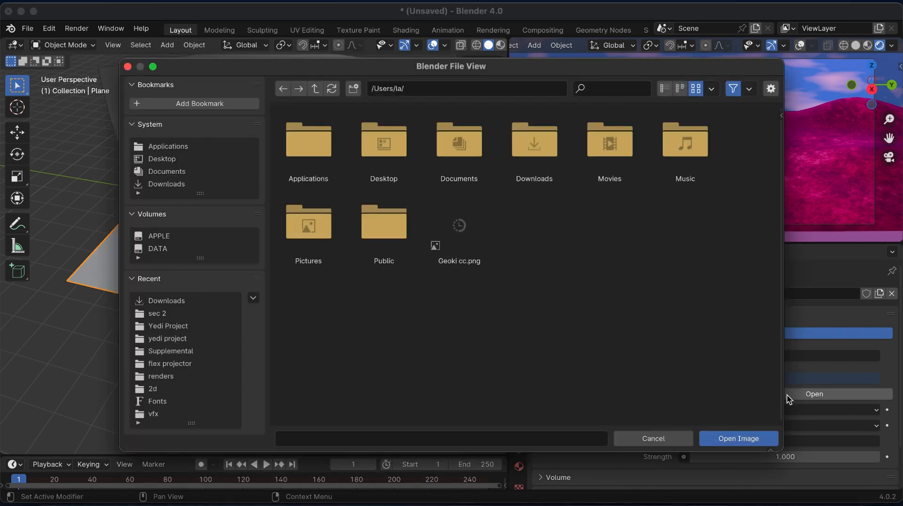
left_click(180, 187)
type("hdr")
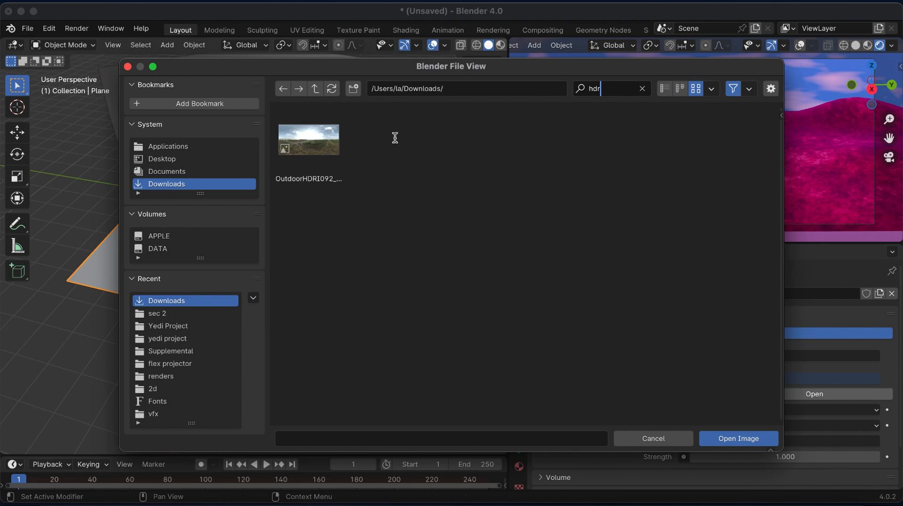
left_click(309, 141)
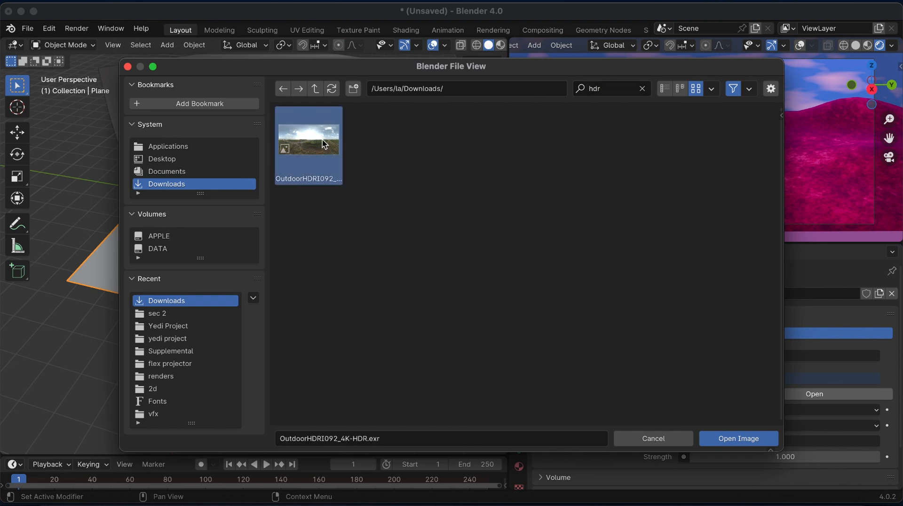
left_click(743, 440)
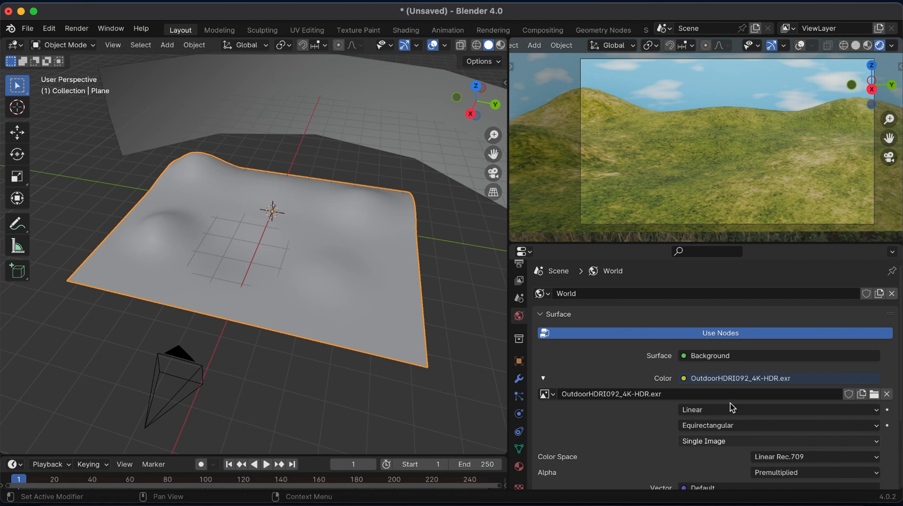
- Set the world background's Strength to 0.6
scroll(739, 456, "down", 3)
left_click(783, 439)
key("BackSpace")
type(".6")
key("Return")
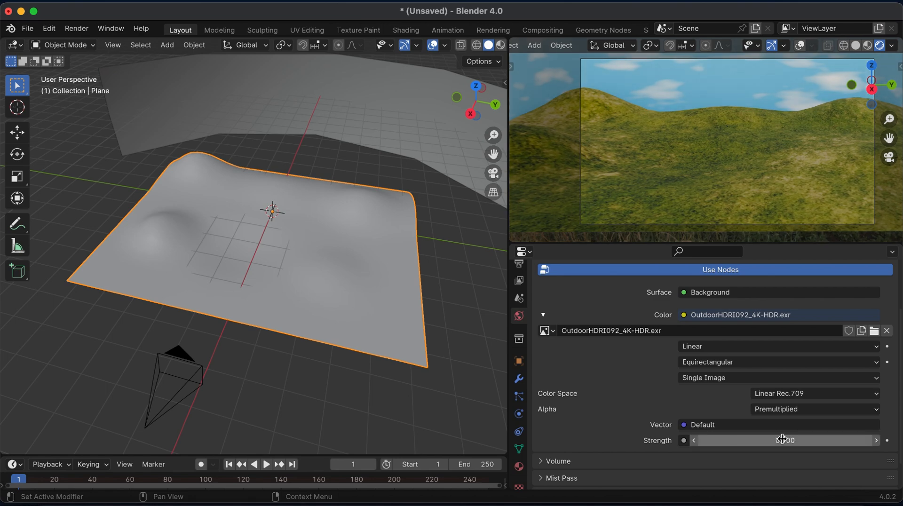
left_click(782, 438)
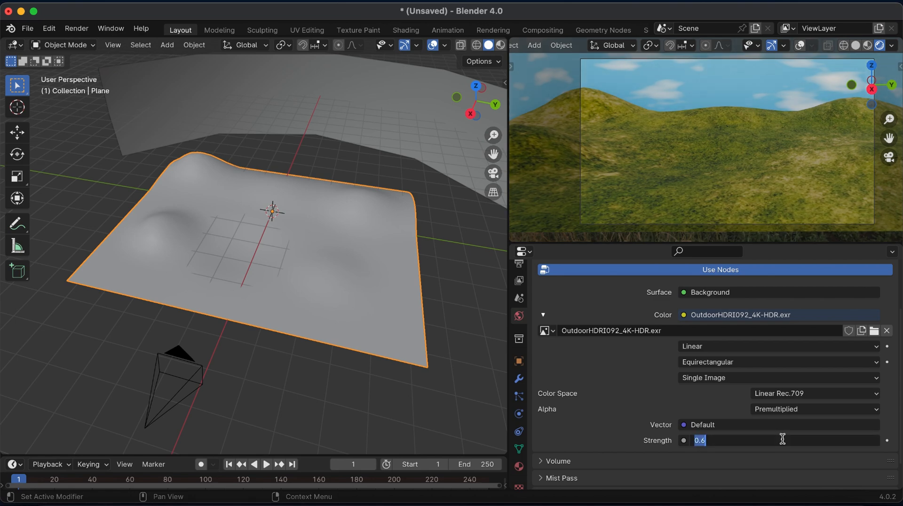
key("Return")
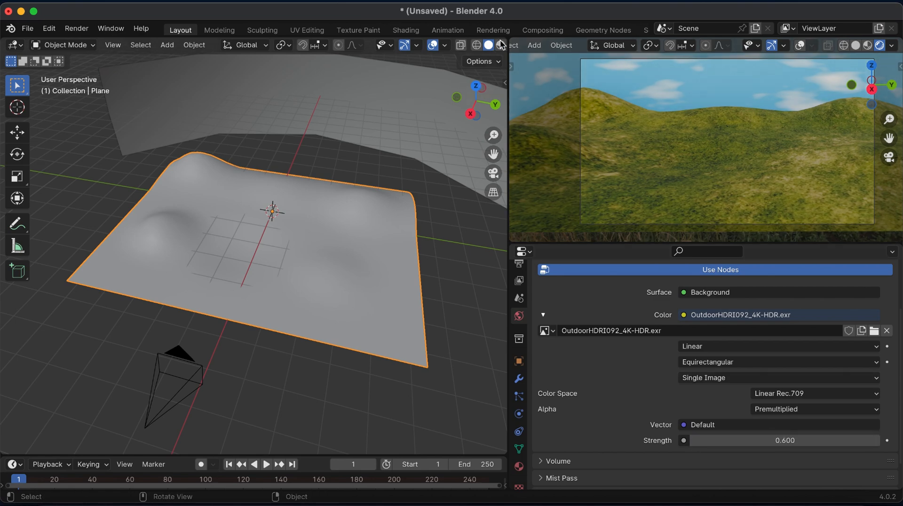
- Inspect the HDRI surroundings from several angles with the main viewport in Rendered shading, and return it to Solid shading facing the backdrop
mouse_move(493, 135)
left_mouse_down()
mouse_move(494, 162)
mouse_move(490, 135)
left_mouse_up()
left_click_drag(481, 99, 473, 113)
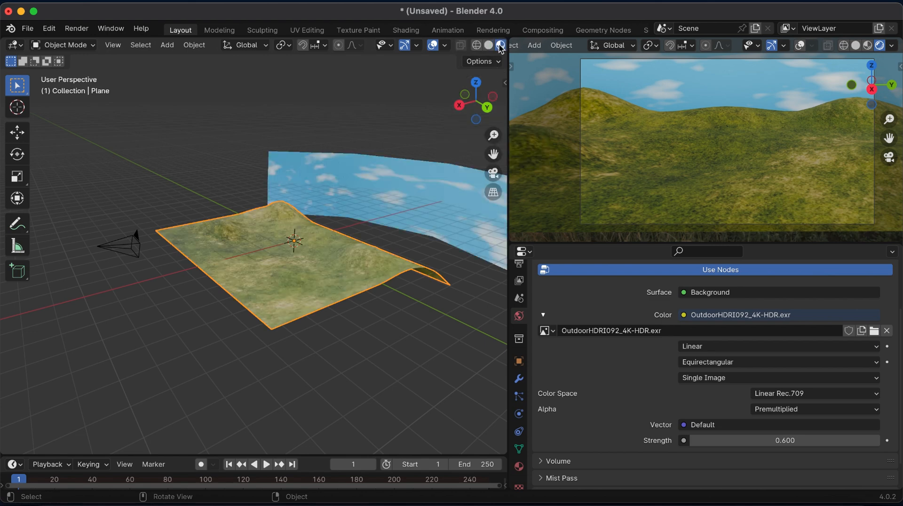
scroll(487, 46, "down", 2)
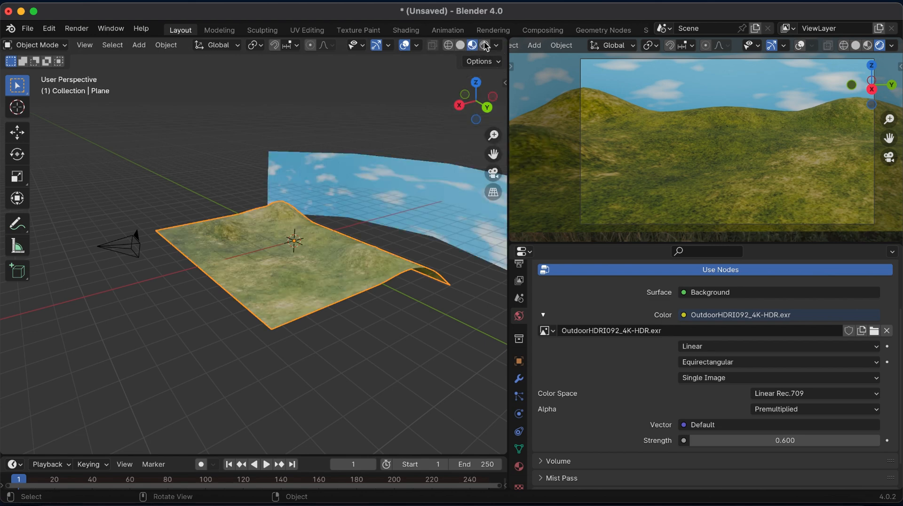
left_click(485, 45)
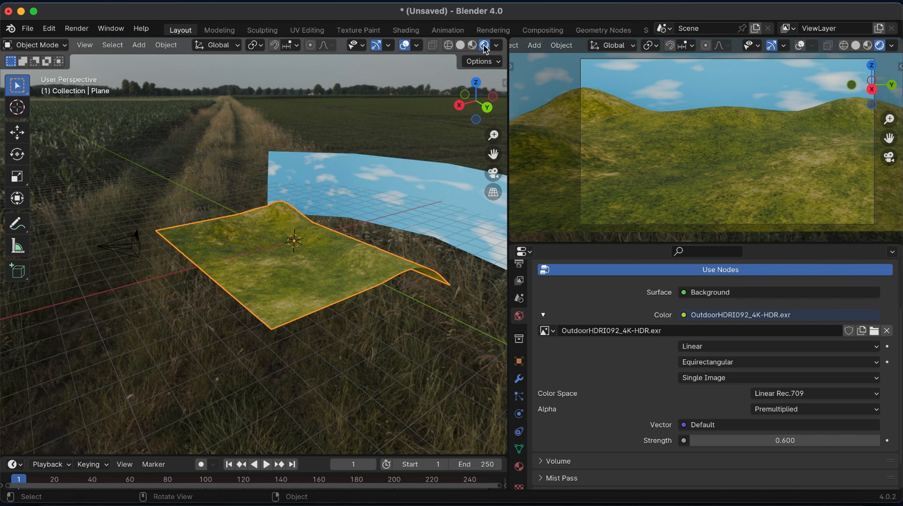
left_click_drag(470, 97, 526, 101)
left_click_drag(468, 101, 713, 88)
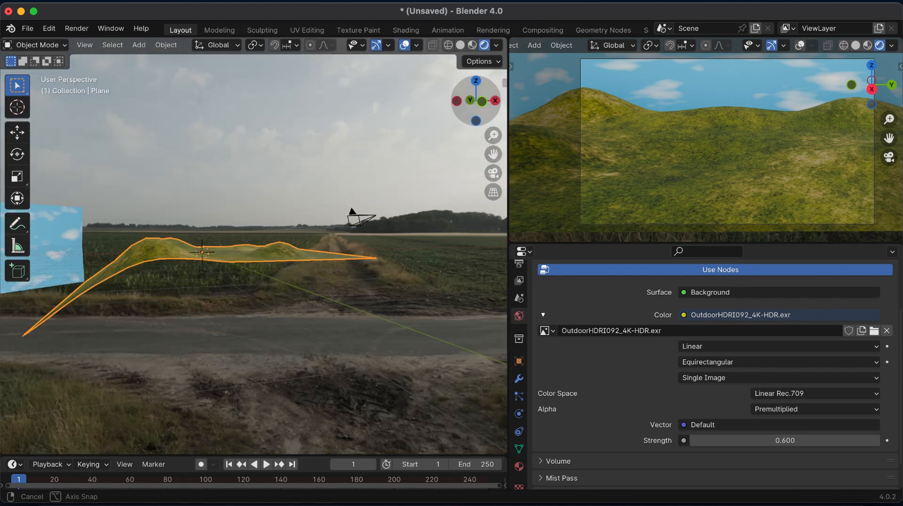
left_click_drag(712, 88, 473, 102)
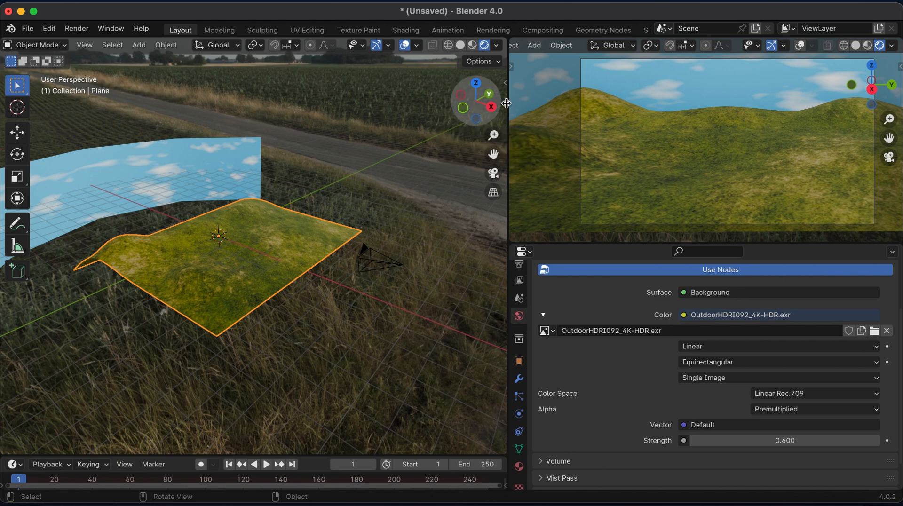
left_click(461, 45)
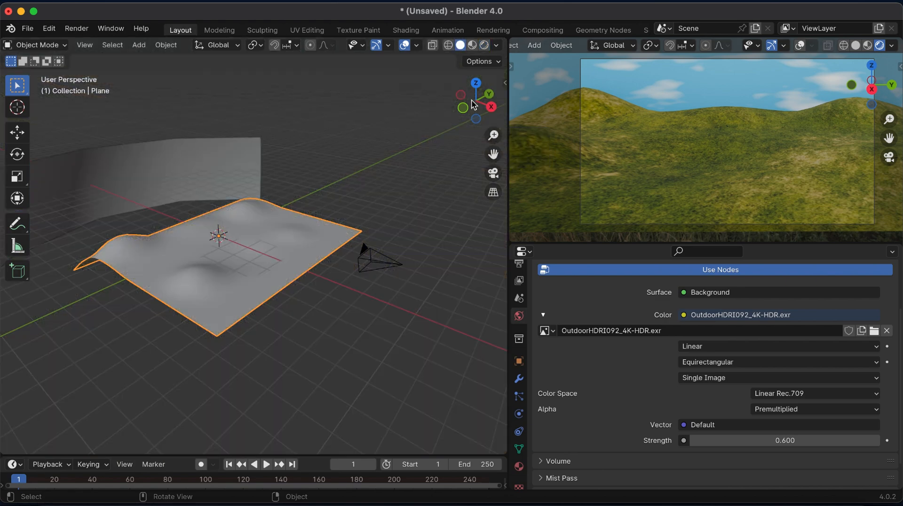
mouse_move(474, 104)
left_mouse_down()
mouse_move(438, 88)
mouse_move(484, 100)
left_mouse_up()
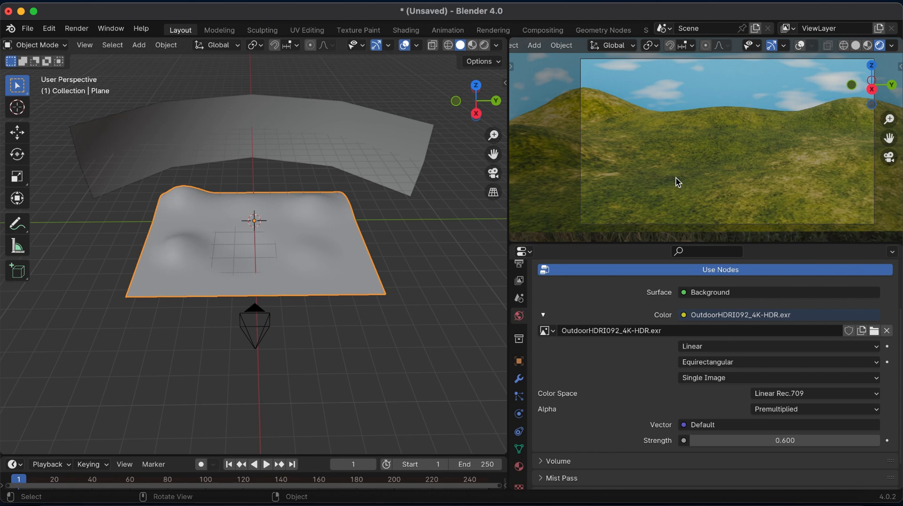
- Review the hill's grass material and check the hair grass under the HDRI lighting by briefly enabling its viewport display
left_click(518, 467)
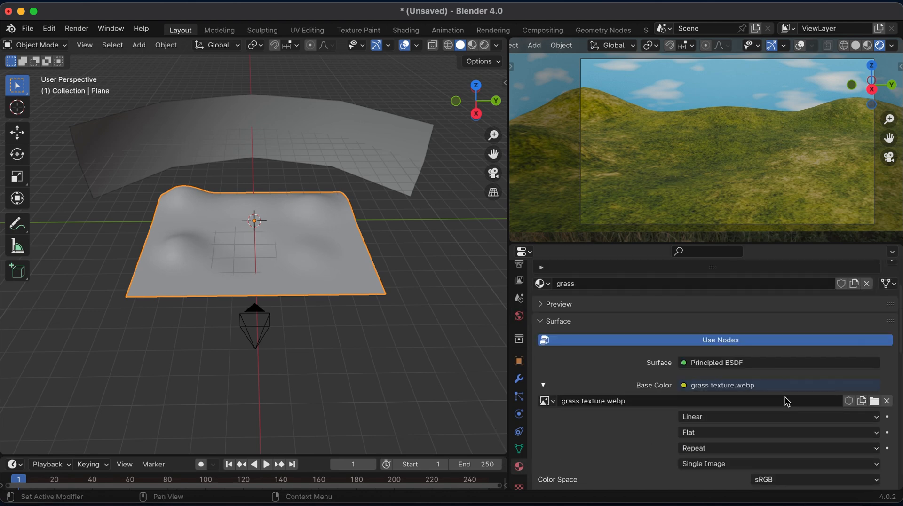
scroll(710, 451, "down", 5)
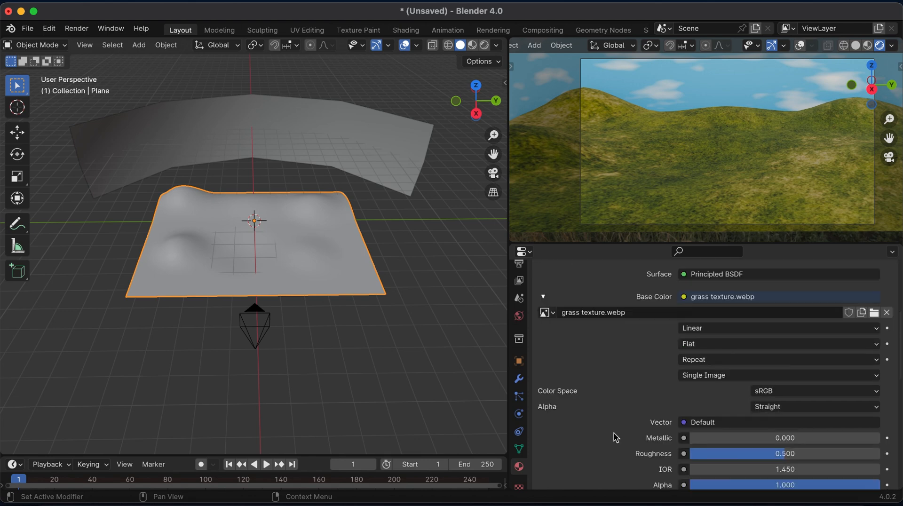
scroll(653, 407, "up", 3)
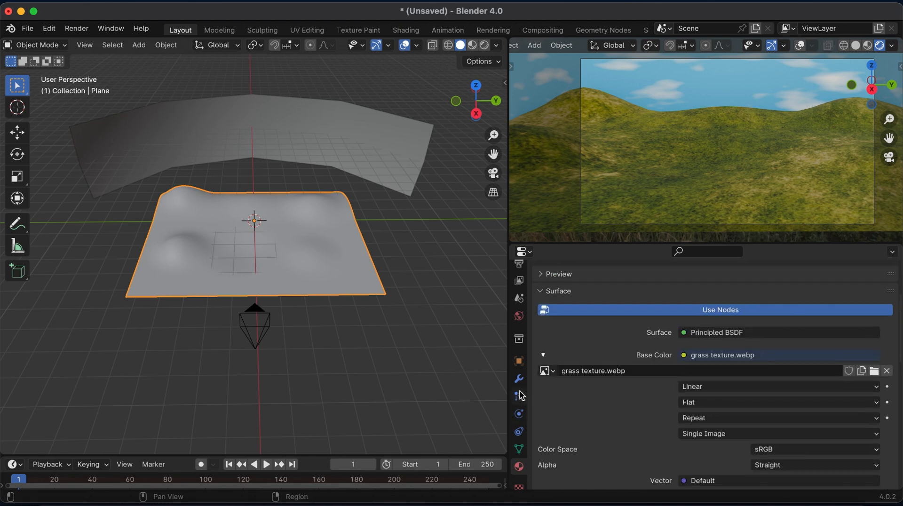
left_click(519, 396)
scroll(691, 366, "up", 5)
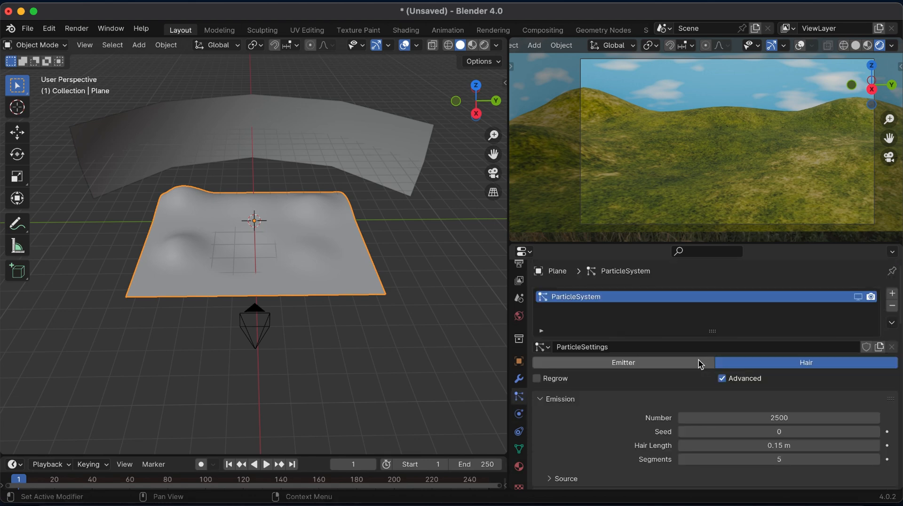
left_click(858, 296)
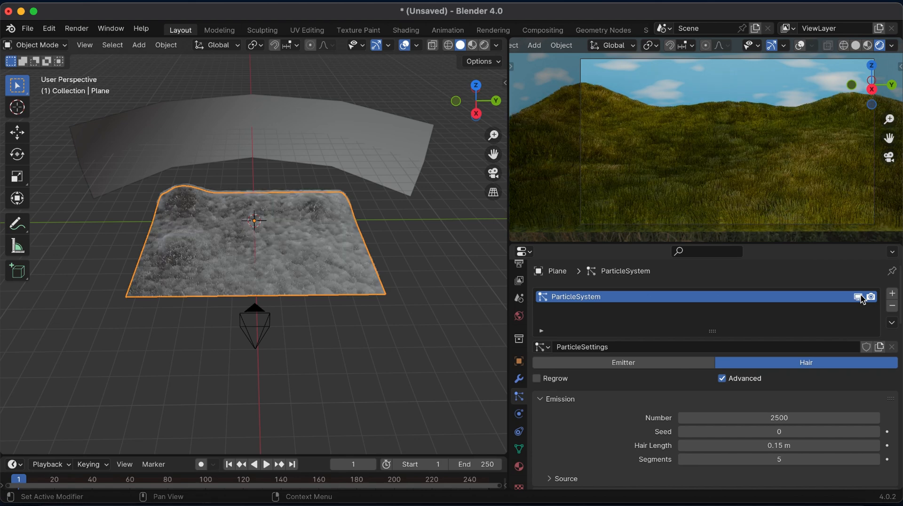
left_click(860, 296)
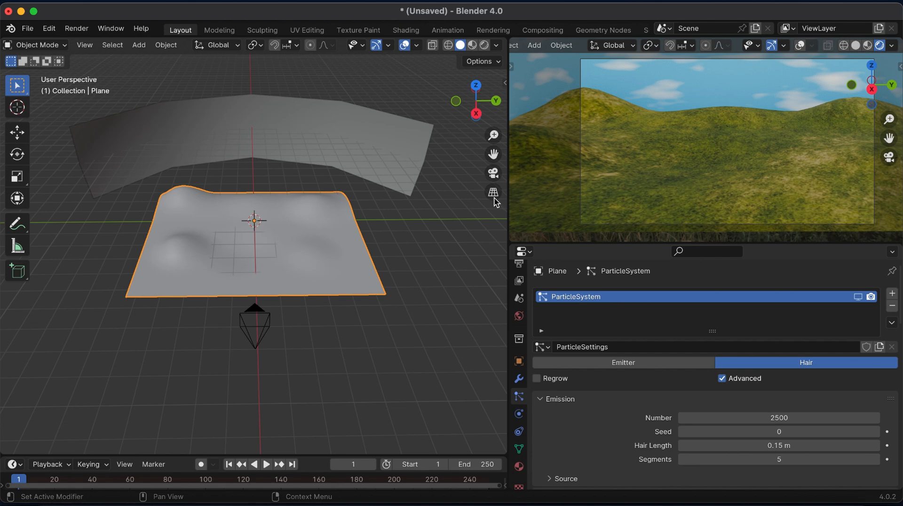
- Switch the camera view to Solid shading, and add a plane at the scene's centre, scaled up to cover the middle of the hills
key("shift+a")
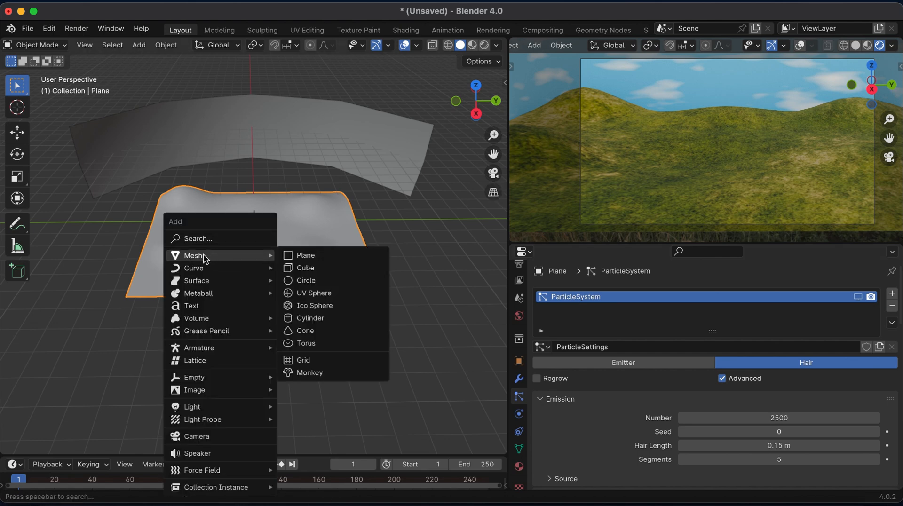
left_click(856, 45)
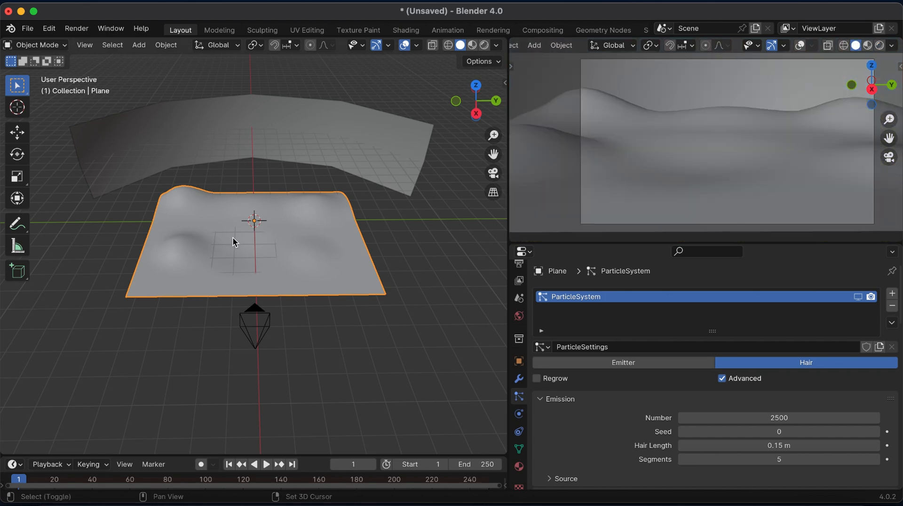
key("shift+a")
mouse_move(178, 255)
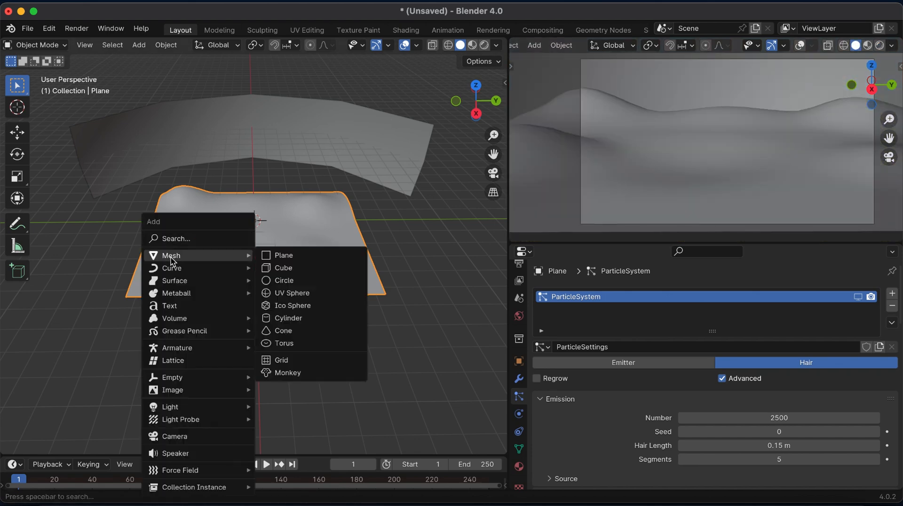
left_click(308, 262)
key("s")
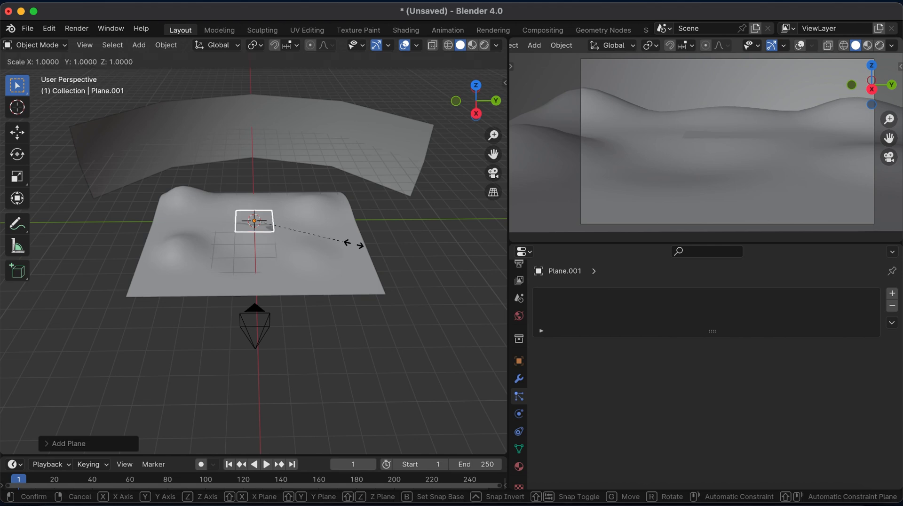
left_click(7, 285)
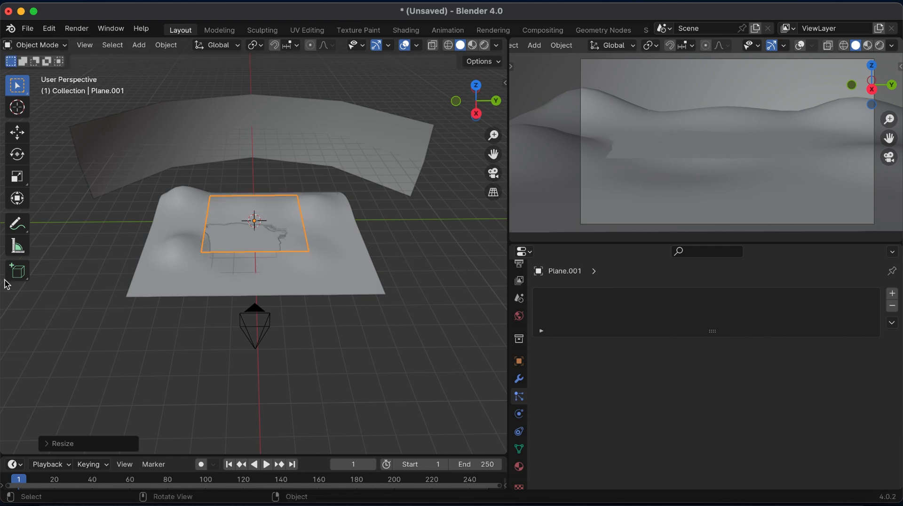
- Raise the new plane well above the hills, working in the back orthographic view
left_click(502, 107)
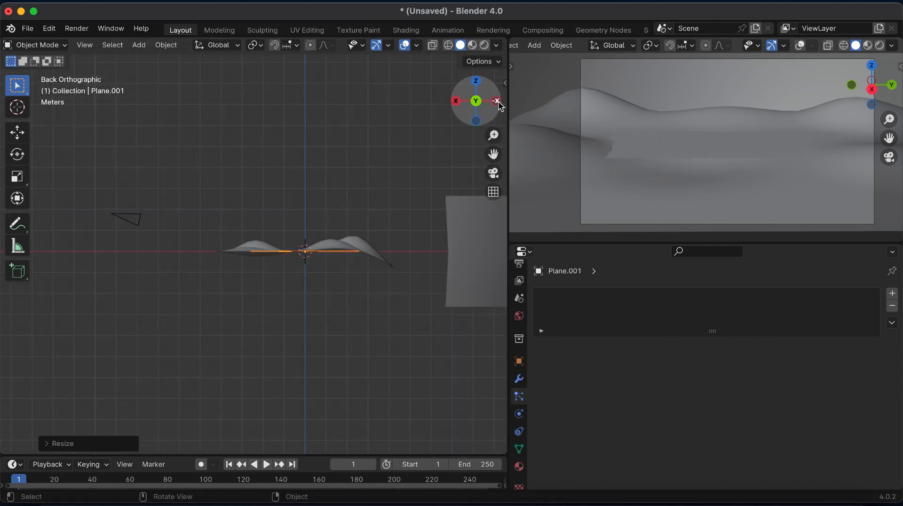
key("g")
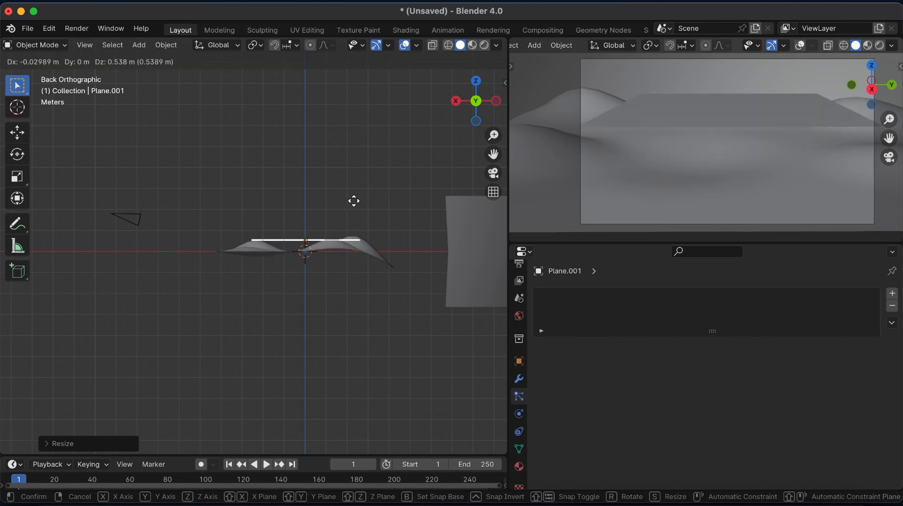
left_click(347, 152)
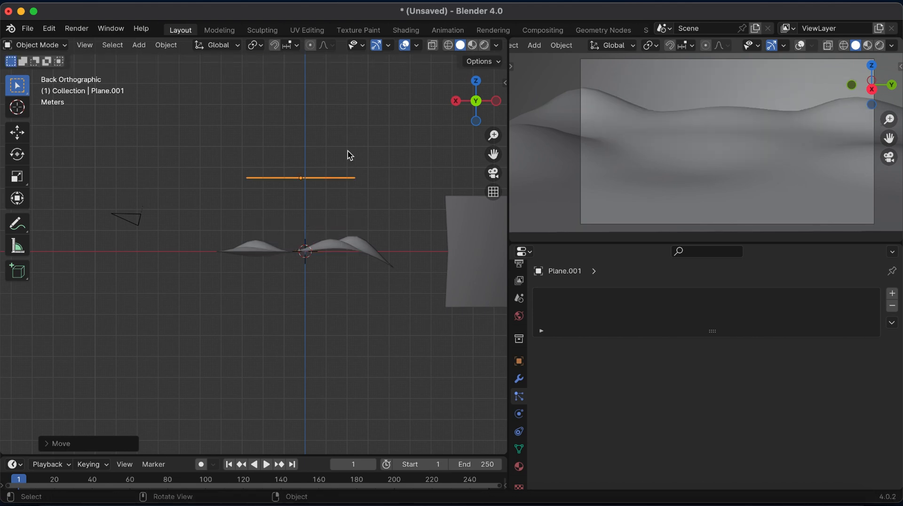
- Tilt the plane diagonally in the right orthographic view and shift it sideways and slightly upward, away from above the camera
left_click(458, 102)
key("r")
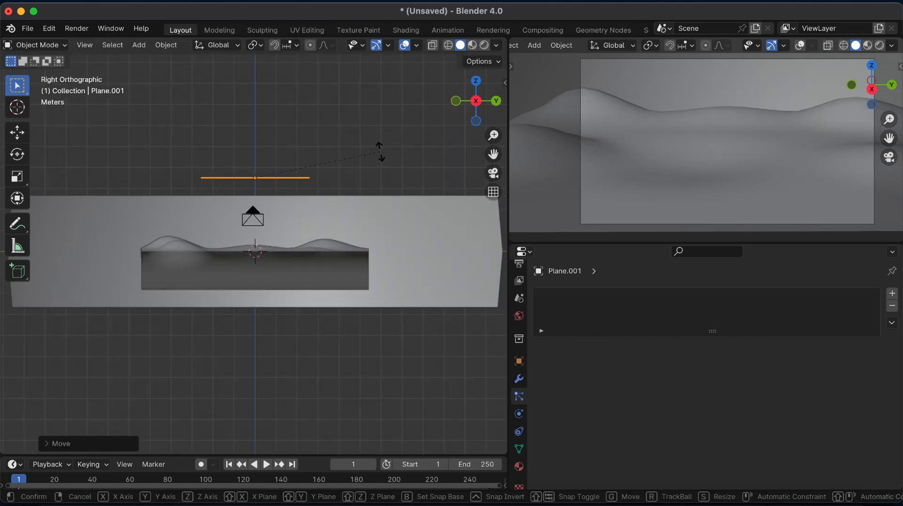
left_click(338, 114)
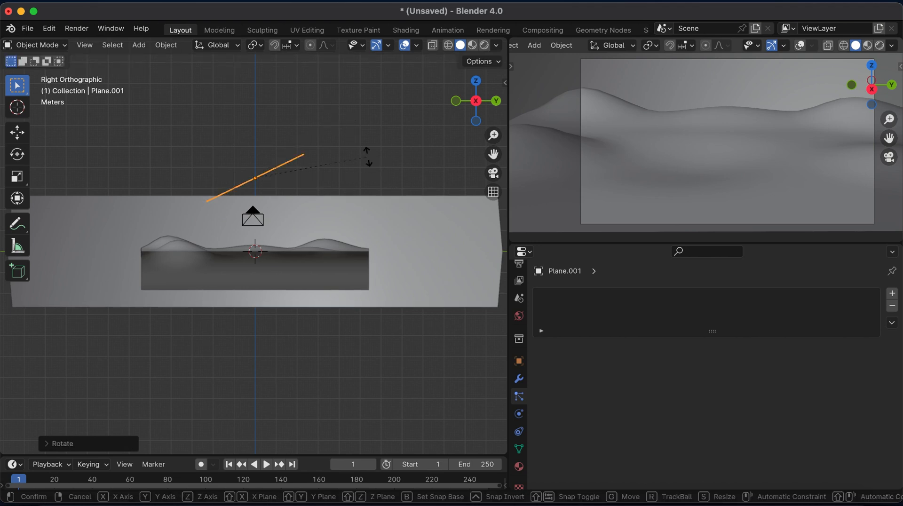
key("r")
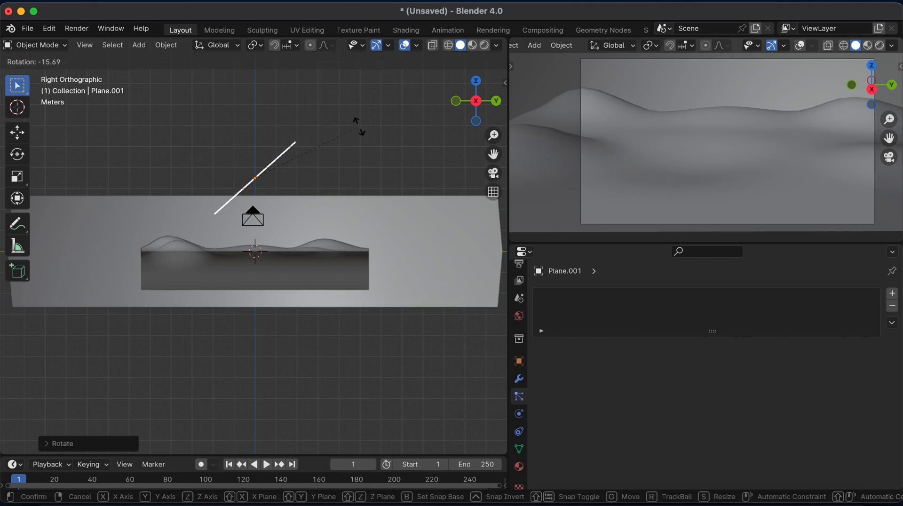
left_click(359, 126)
key("g")
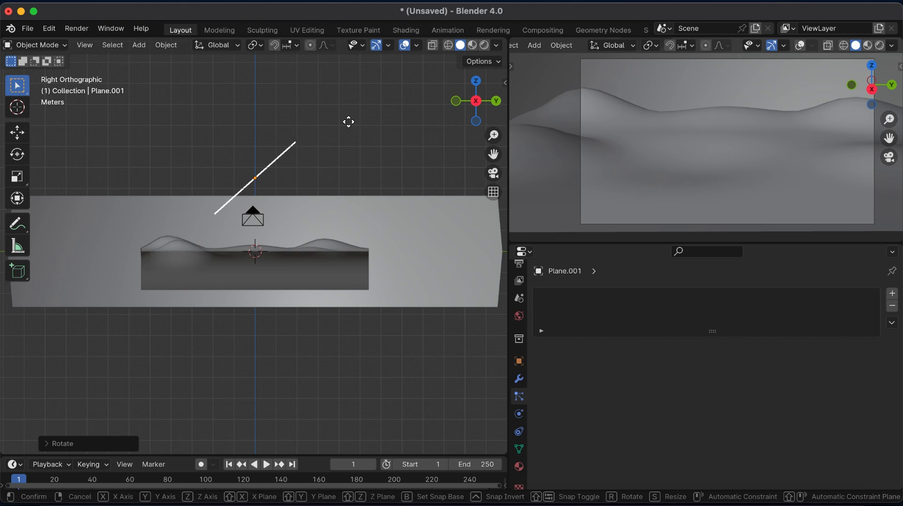
left_click(269, 107)
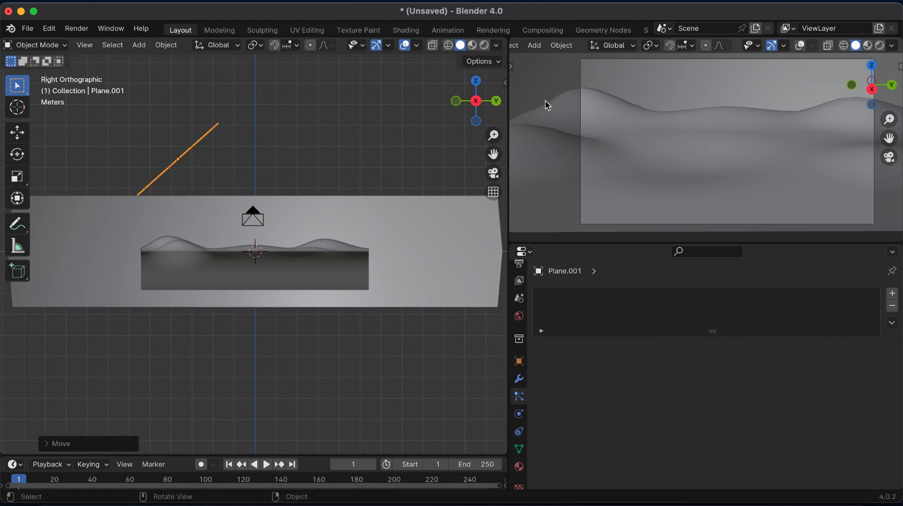
- Create a new material for the tilted plane and use an Image Texture as its Base Color
left_click_drag(889, 119, 647, 89)
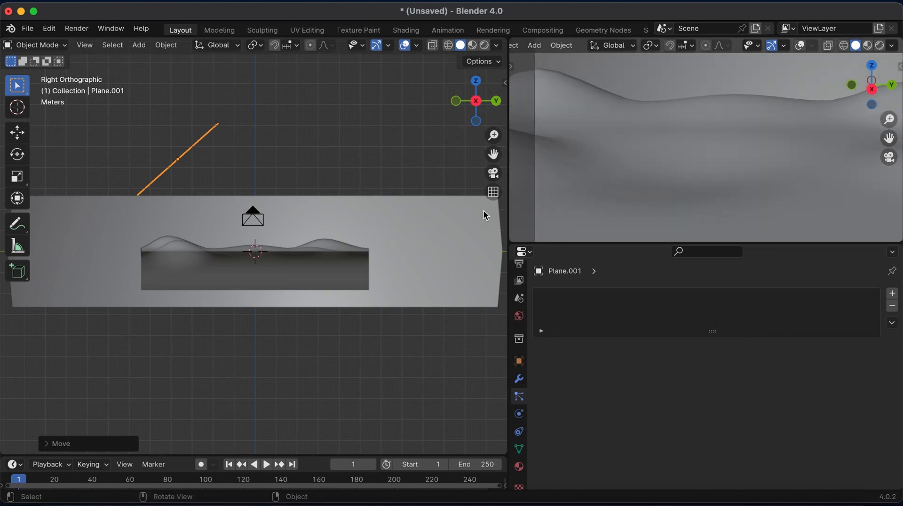
mouse_move(476, 101)
left_mouse_down()
mouse_move(494, 123)
mouse_move(480, 115)
left_mouse_up()
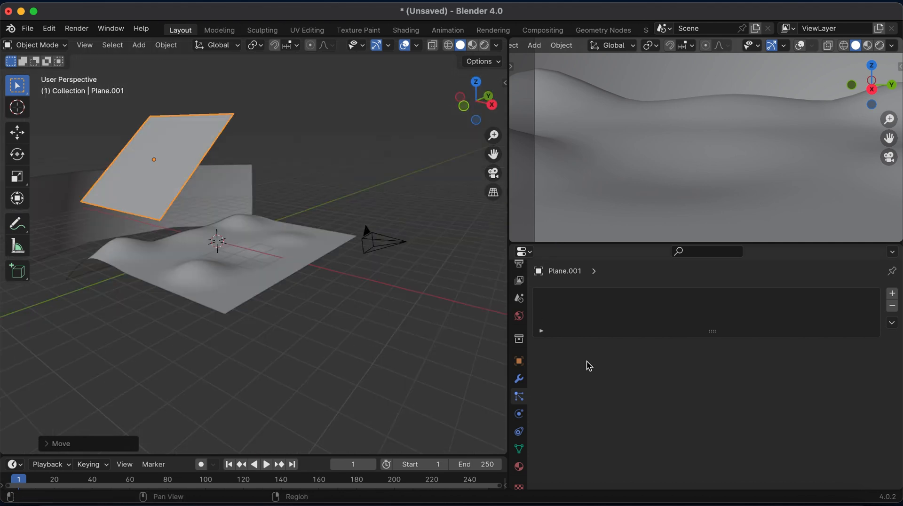
left_click(520, 467)
left_click(699, 347)
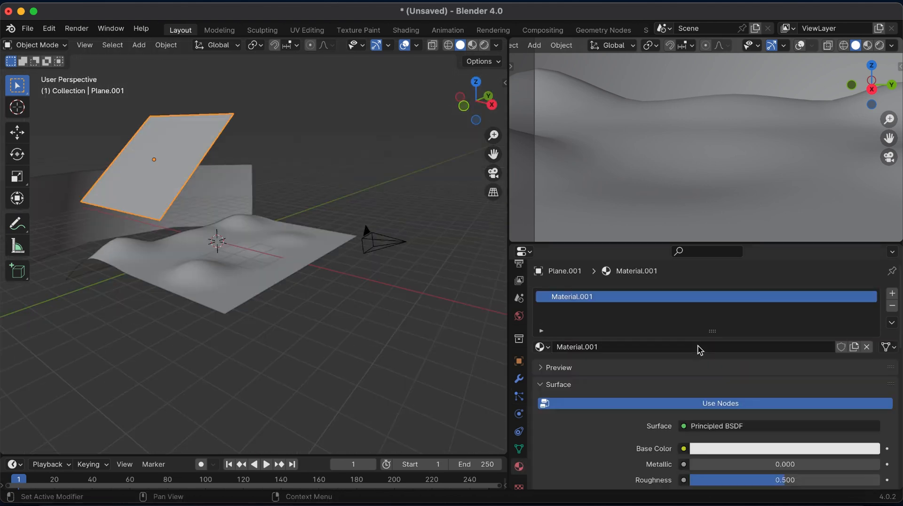
left_click(684, 450)
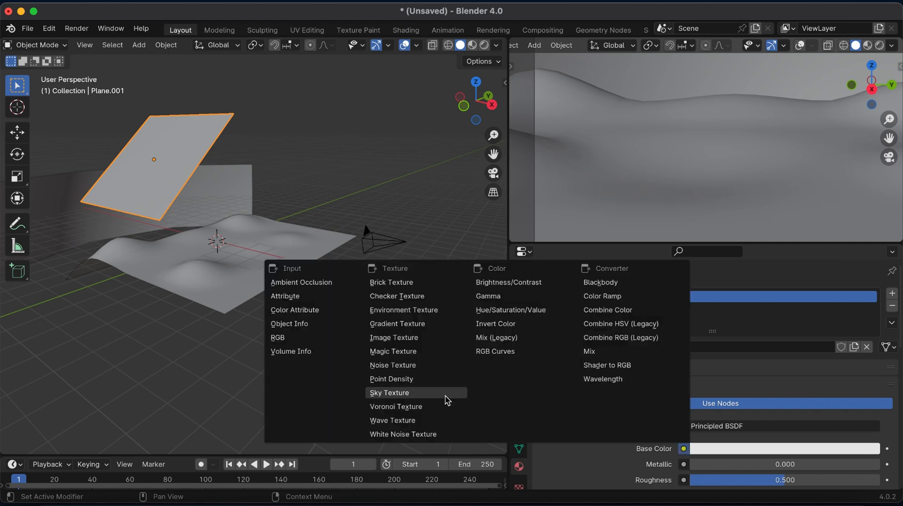
left_click(397, 342)
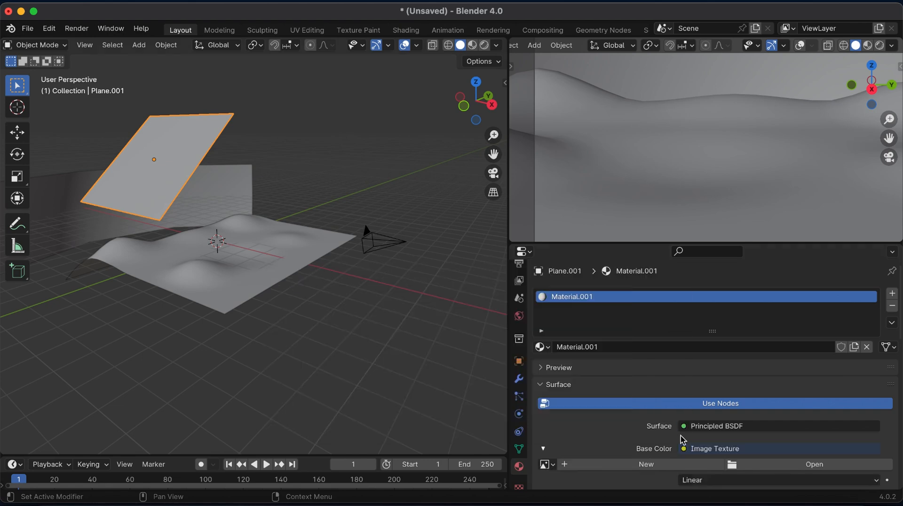
- Find buish.png in the Downloads folder and load it as the plane's Base Color image
scroll(680, 442, "down", 7)
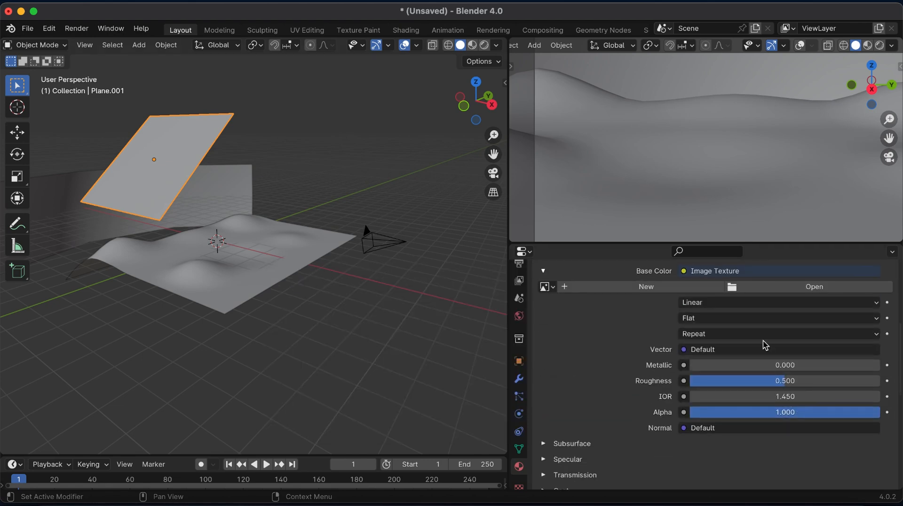
left_click(764, 287)
left_click(193, 185)
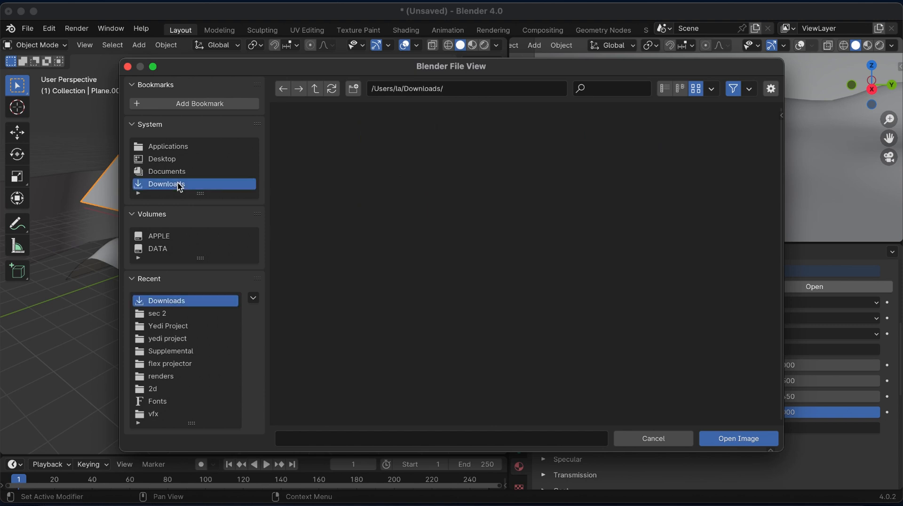
left_click(612, 88)
type("br")
key("BackSpace")
type("us")
key("BackSpace")
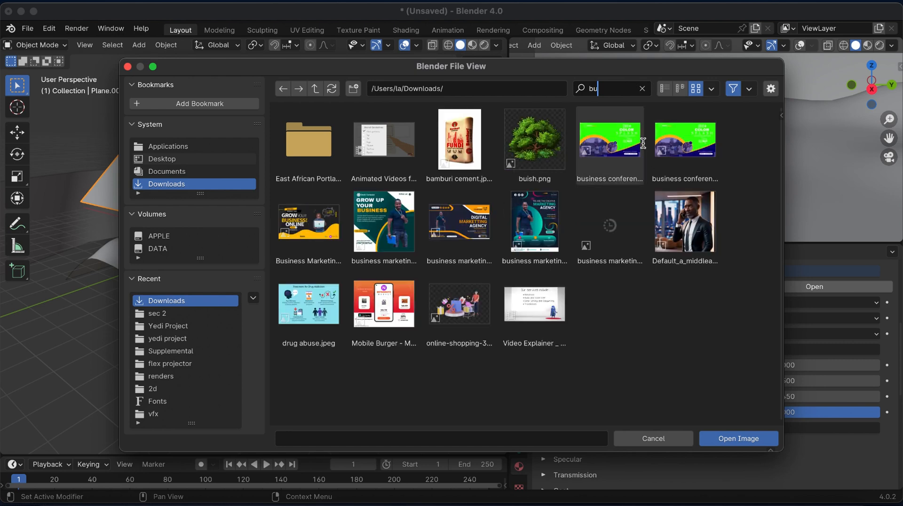
left_click(547, 161)
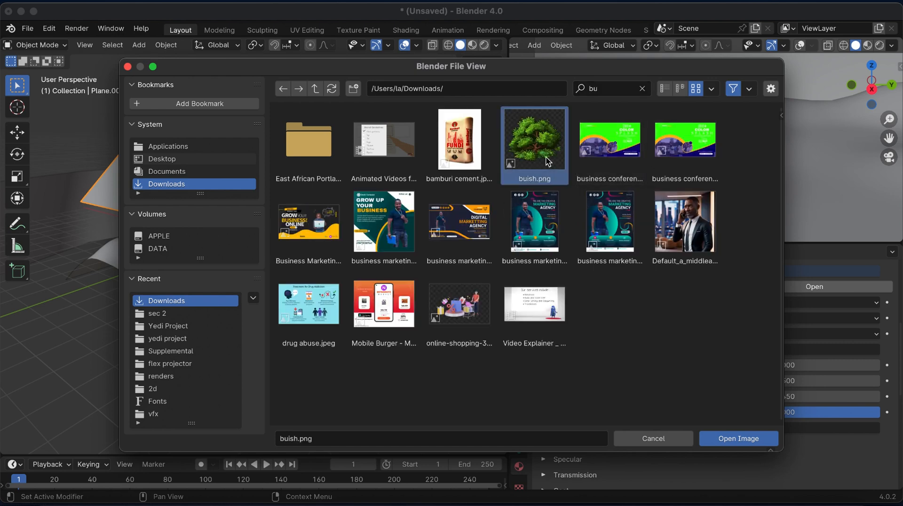
left_click(737, 439)
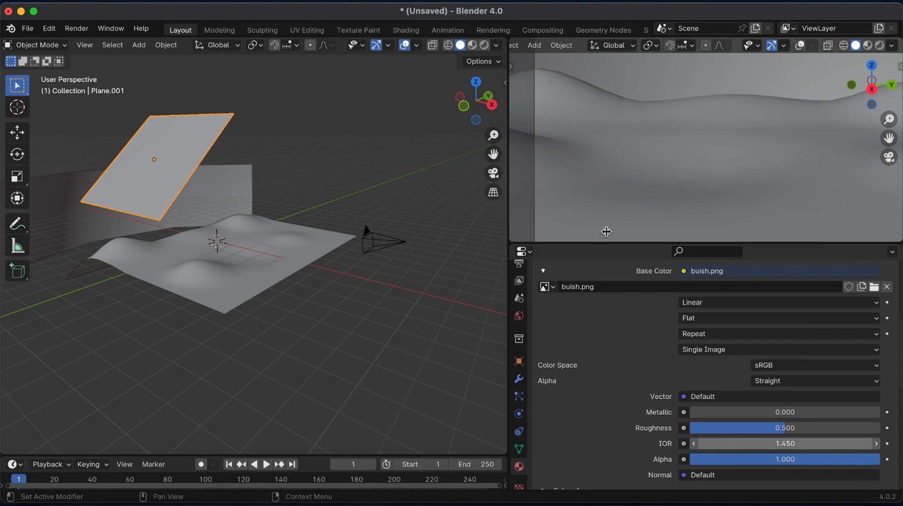
- Show the scene in Material Preview, replace the camera view with the Shader Editor, and connect the bush image's Alpha output to the Principled BSDF's Alpha
left_click(473, 44)
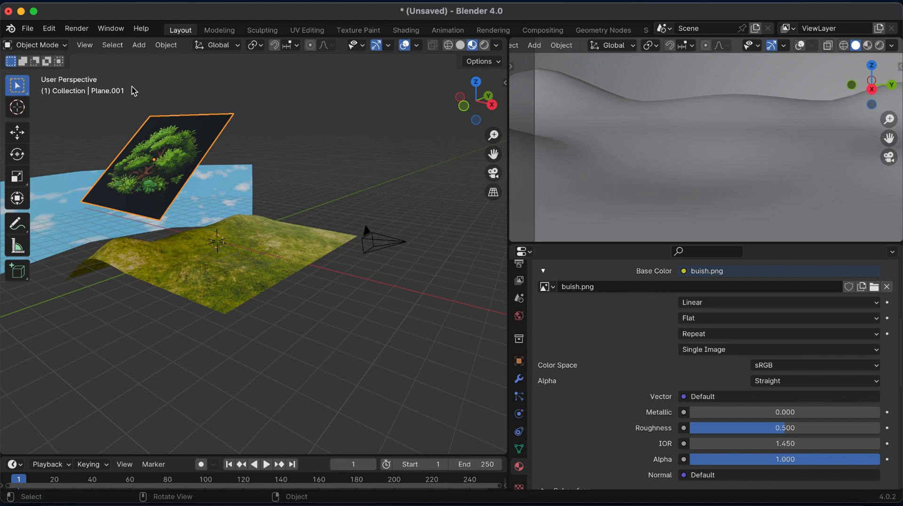
left_click_drag(473, 116, 284, 131)
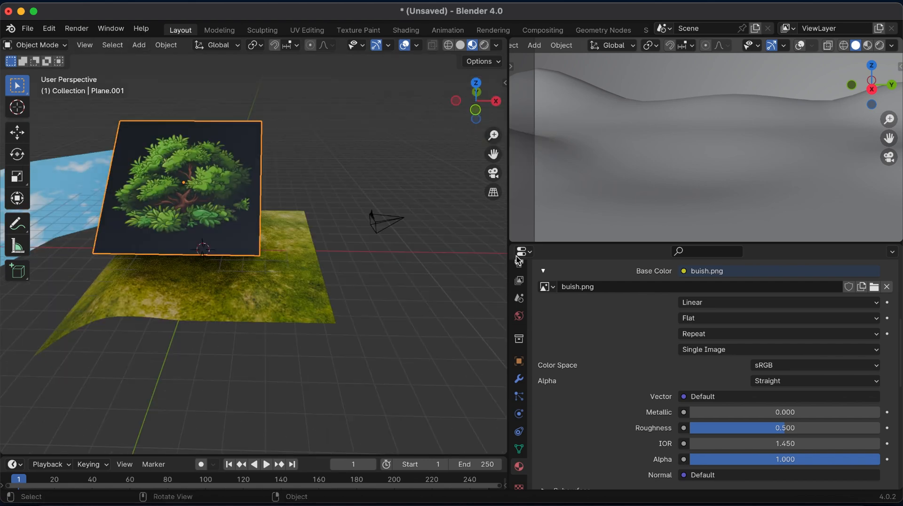
scroll(529, 48, "up", 5)
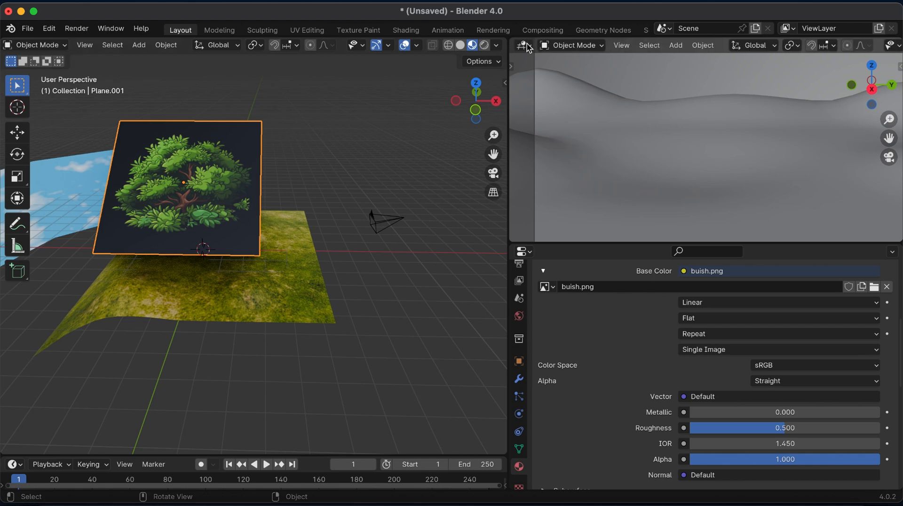
left_click(529, 47)
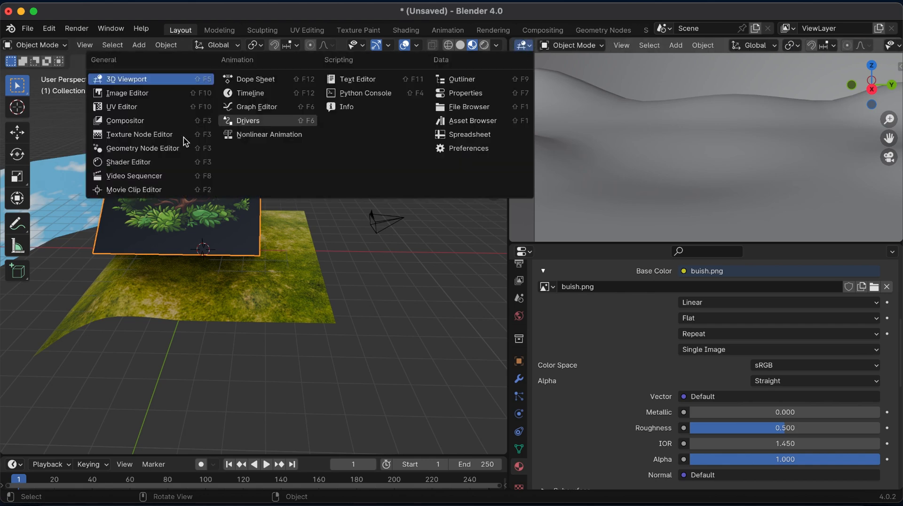
left_click(127, 165)
left_click_drag(729, 74, 788, 92)
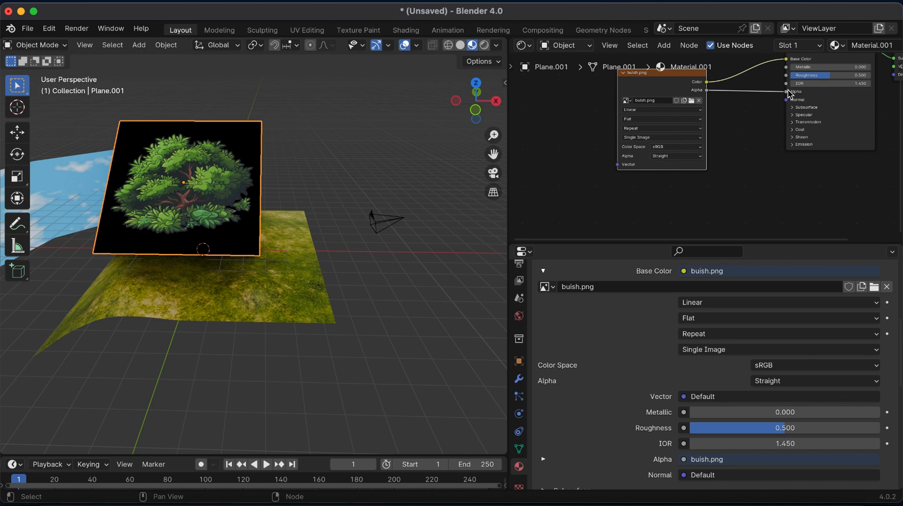
- Set the bush material's Blend Mode to Alpha Blend and its Shadow Mode to Alpha Clip
scroll(622, 437, "down", 3)
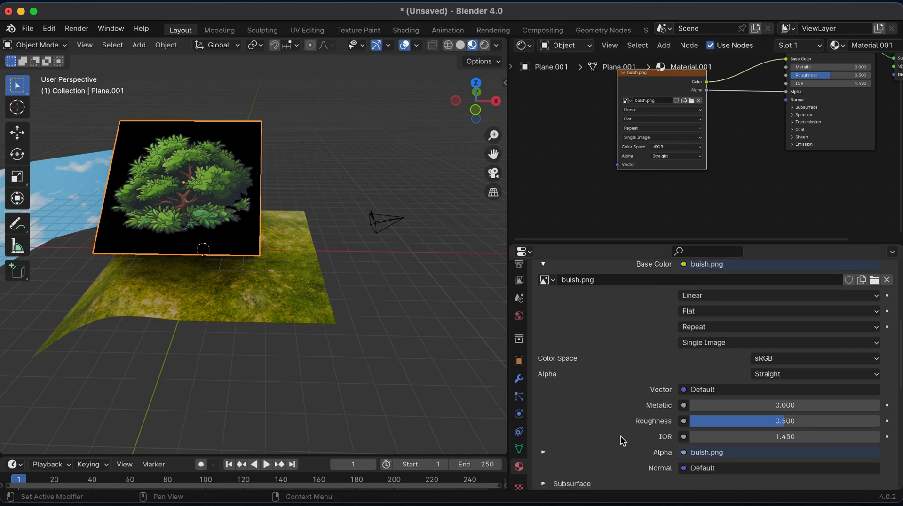
scroll(622, 441, "down", 15)
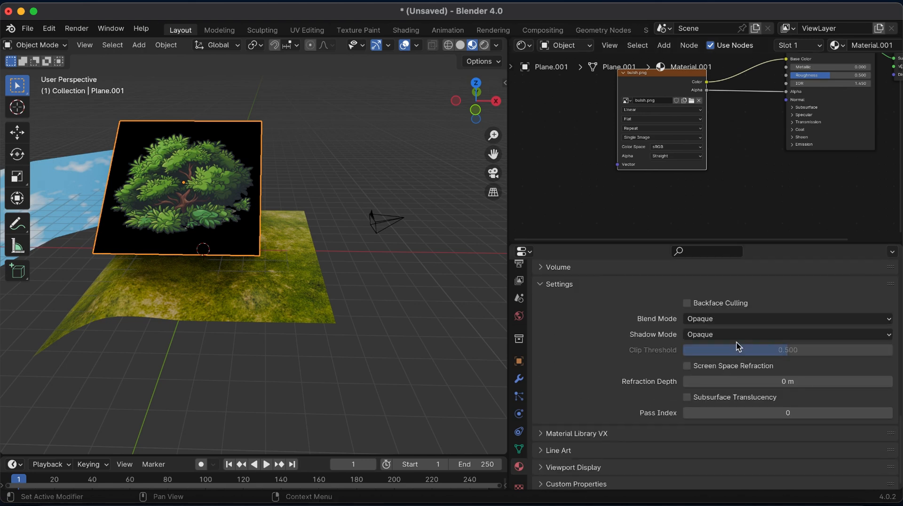
left_click(791, 322)
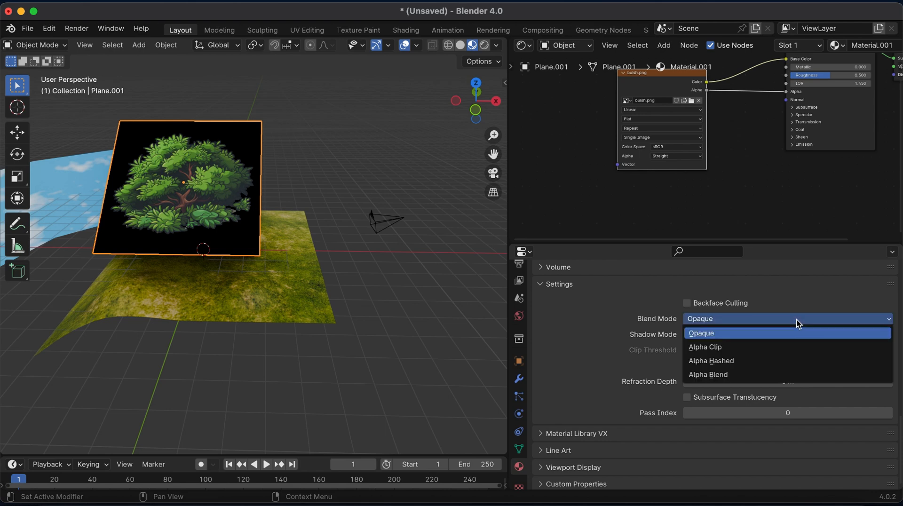
left_click(711, 375)
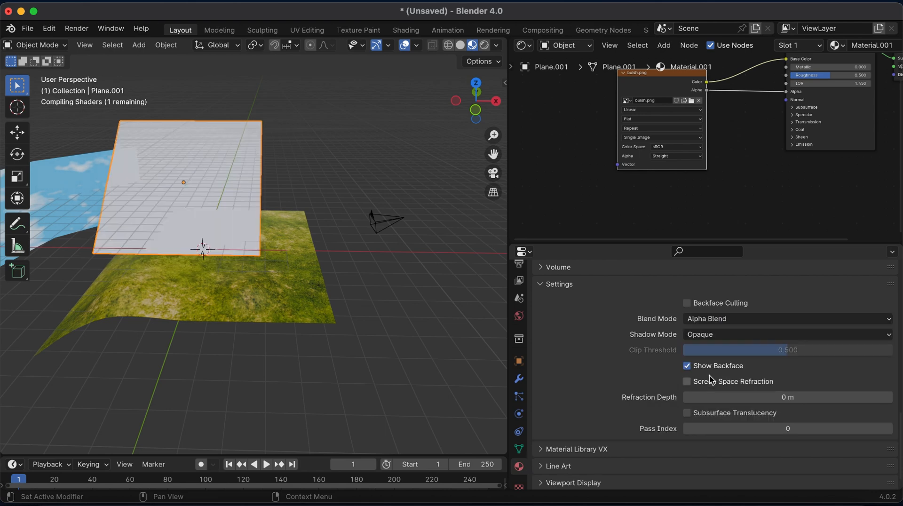
left_click(846, 333)
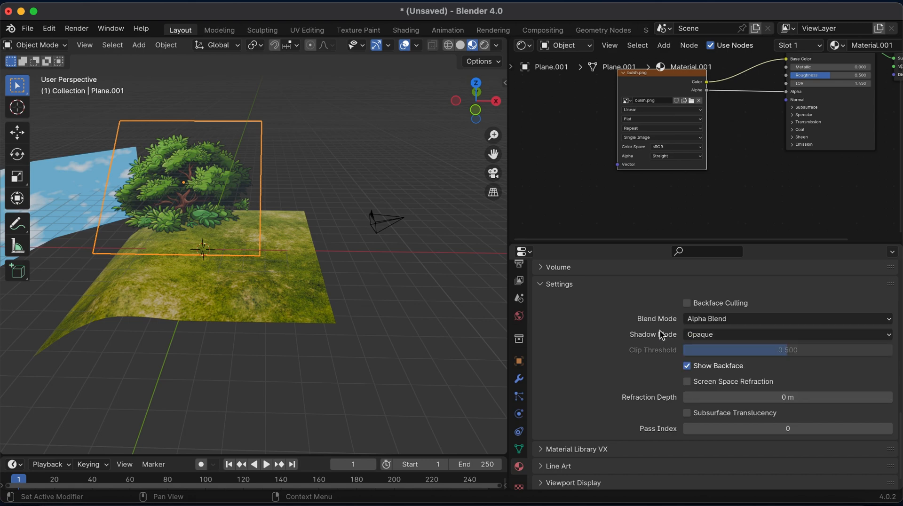
left_click(738, 335)
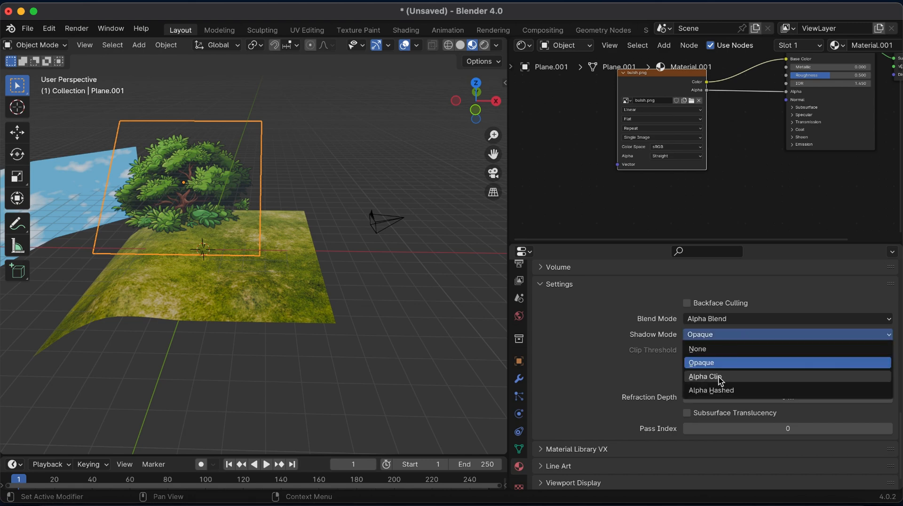
left_click(715, 376)
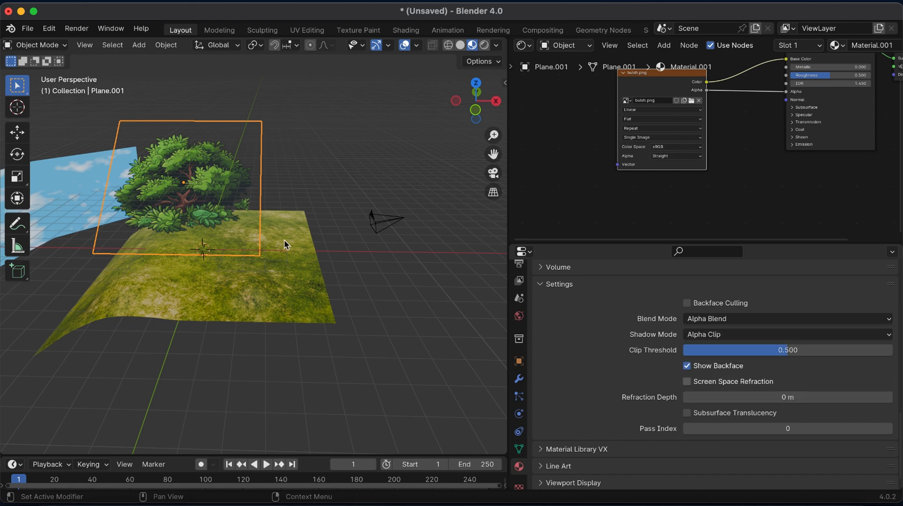
- Return the main viewport to Solid shading in the right orthographic view and add a Sun light at the scene's centre
left_click(496, 103)
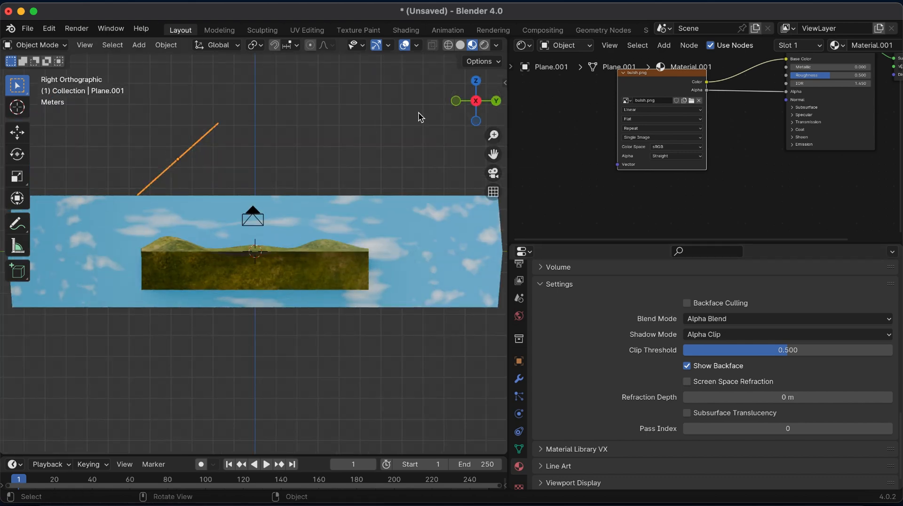
key("z")
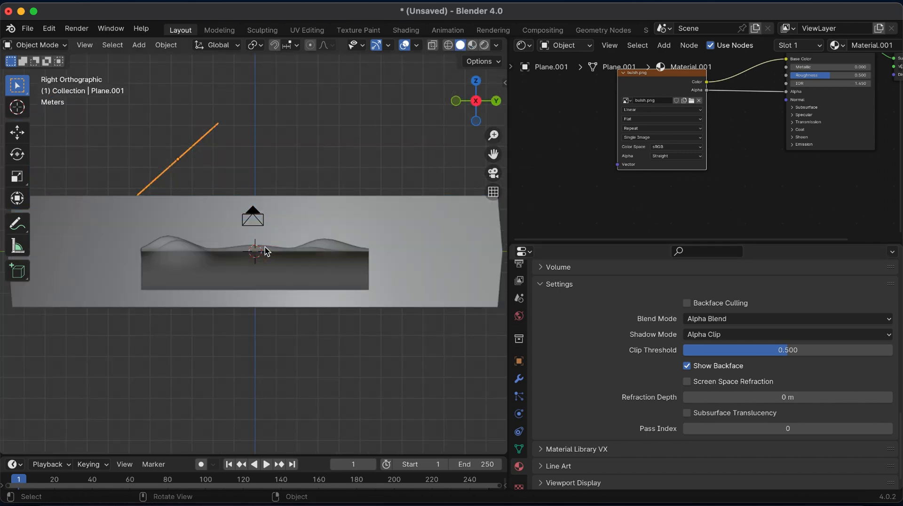
key("shift+a")
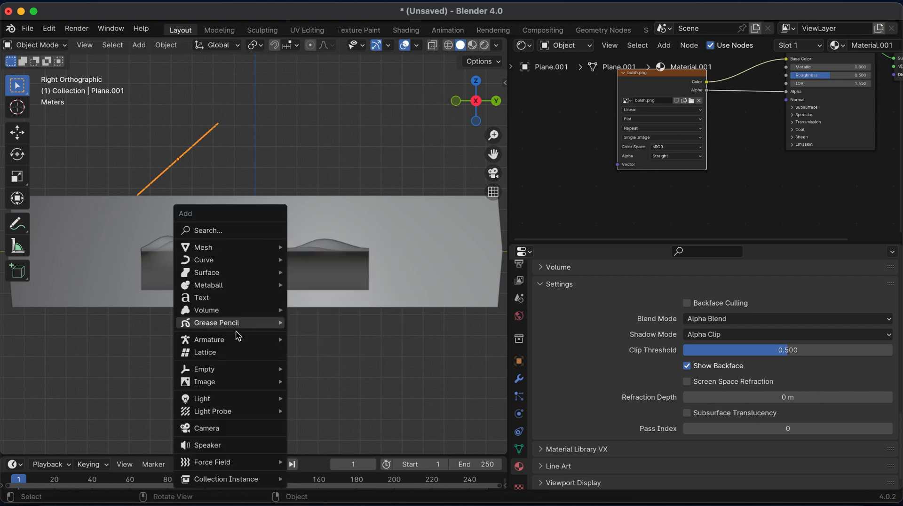
mouse_move(202, 399)
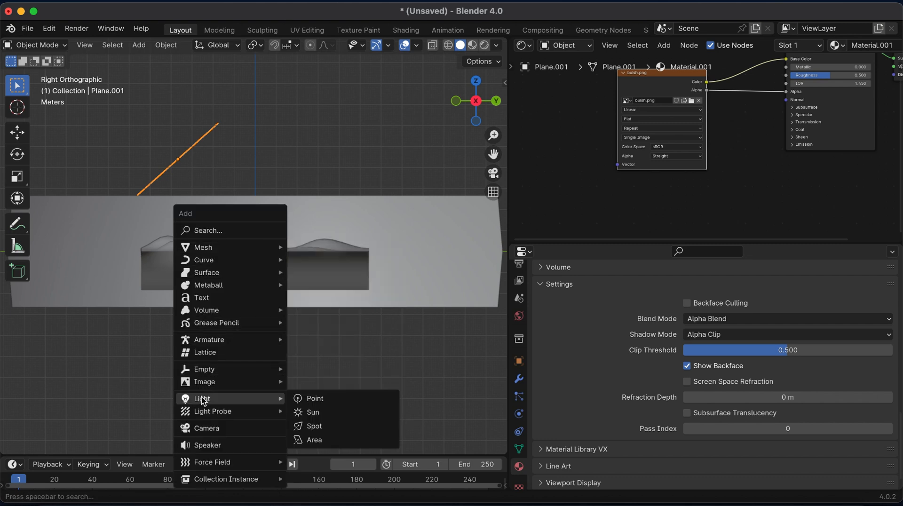
left_click(313, 413)
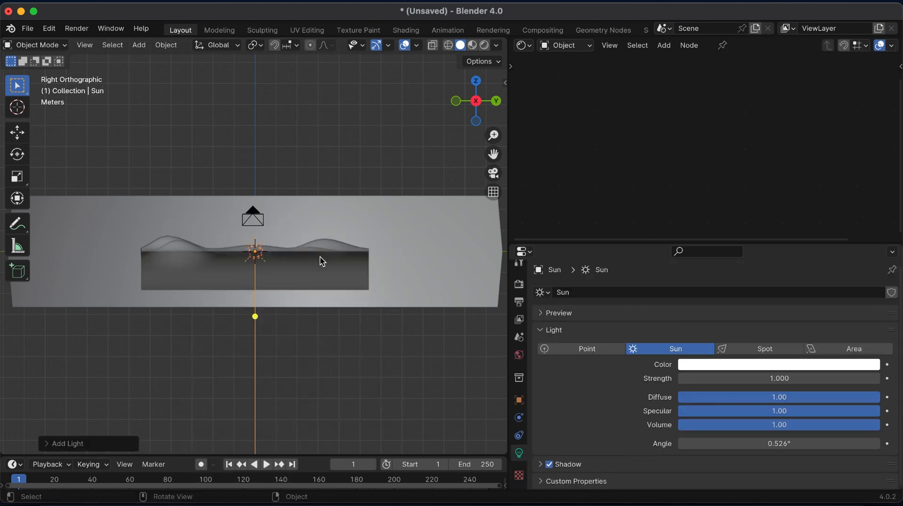
- Move the Sun light up and outward along negative Y, beyond the raised bush plane on the side away from the hills
key("g")
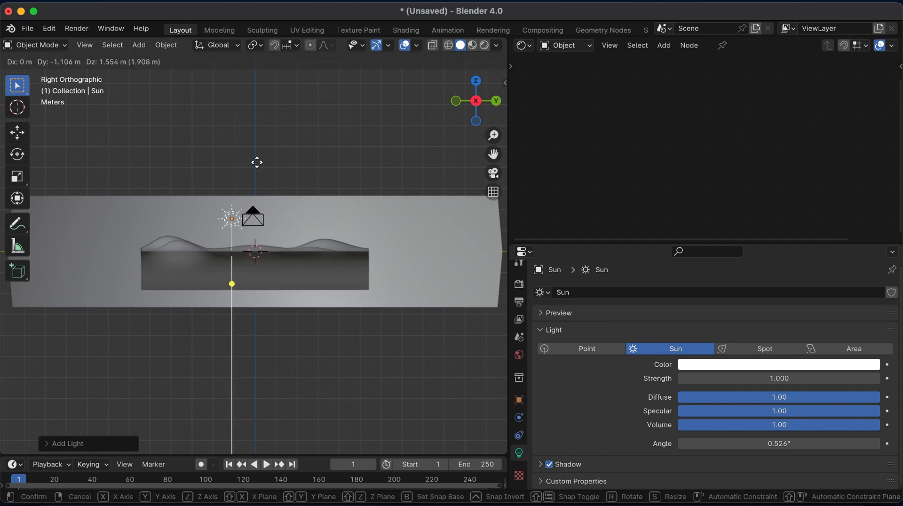
left_click(221, 128)
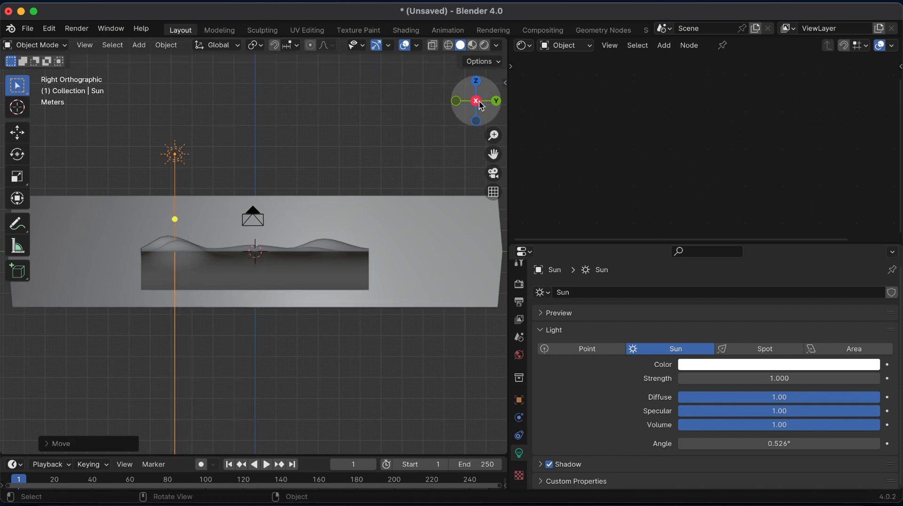
mouse_move(485, 120)
left_mouse_down()
mouse_move(489, 131)
mouse_move(481, 110)
left_mouse_up()
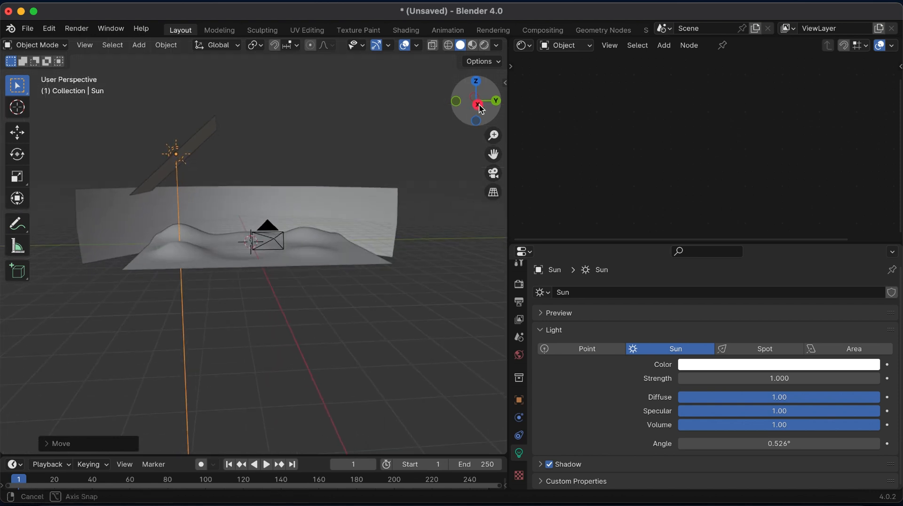
left_click(17, 132)
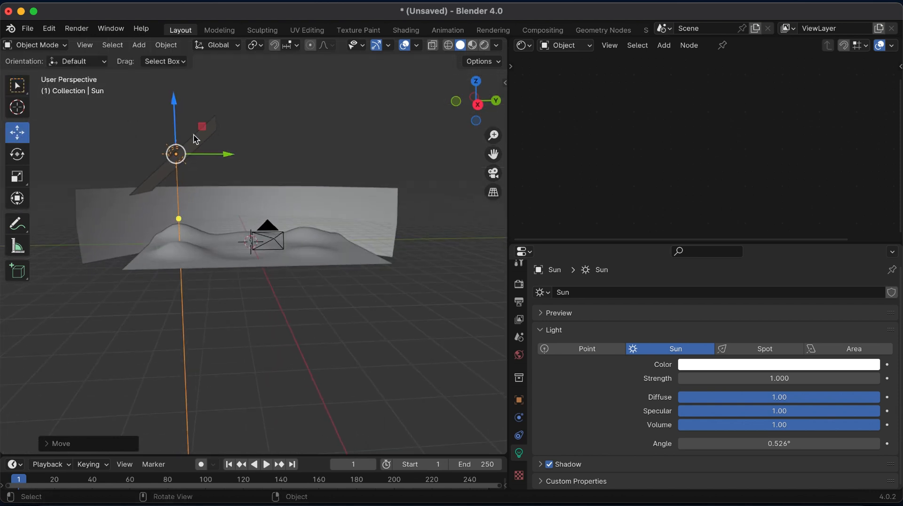
left_click_drag(191, 154, 159, 152)
left_click_drag(142, 98, 141, 77)
- Rotate the Sun about 54° around the global X axis so it shines through the bush plane toward the hills
key("r")
key("x")
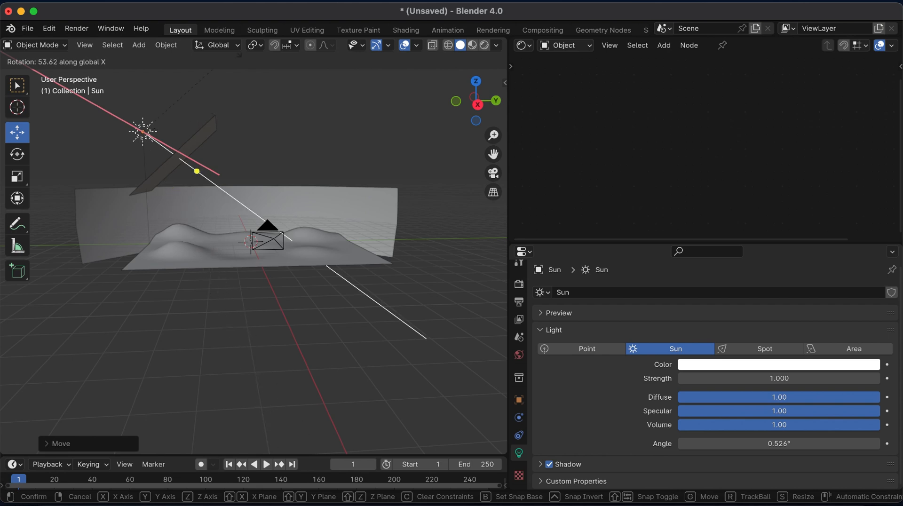
left_click(237, 54)
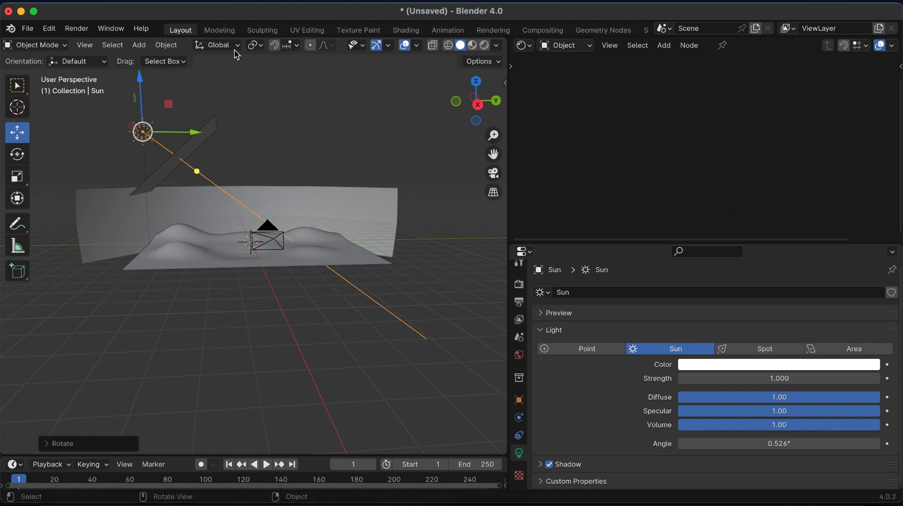
- Replace the Shader Editor with a 3D viewport, fit the camera frame in it, and display it with Rendered shading
left_click(525, 46)
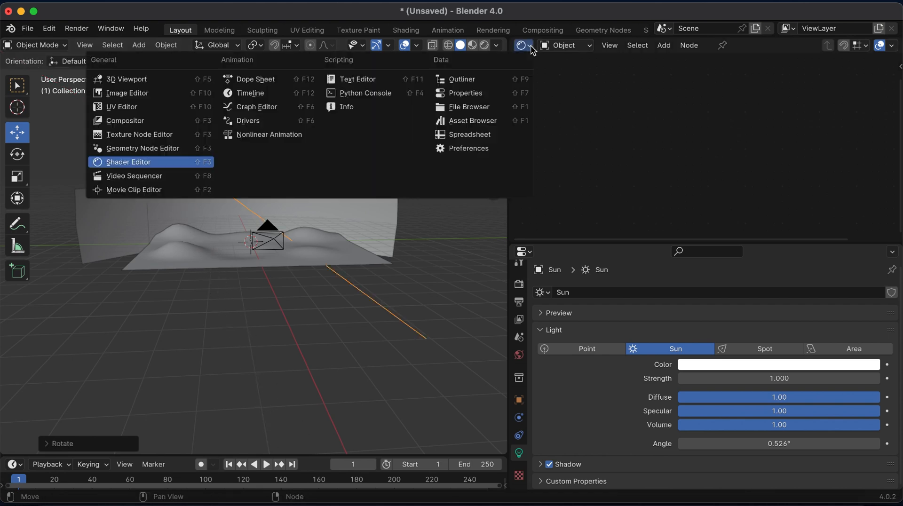
left_click(133, 81)
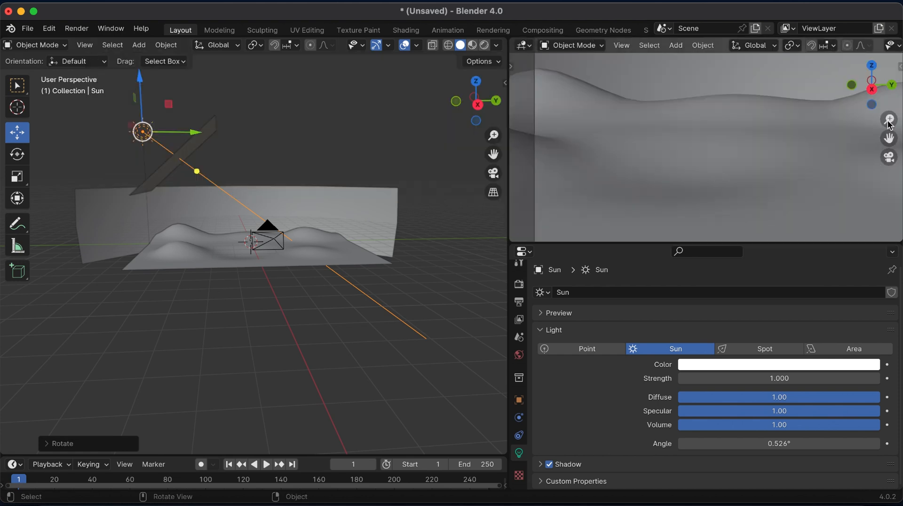
left_click_drag(890, 121, 890, 118)
left_click_drag(889, 119, 889, 101)
scroll(854, 47, "right", 5)
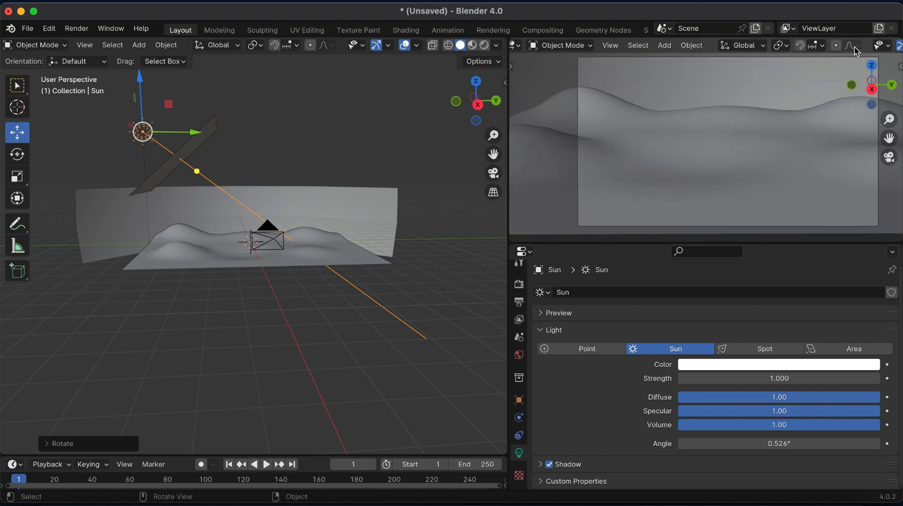
left_click(883, 47)
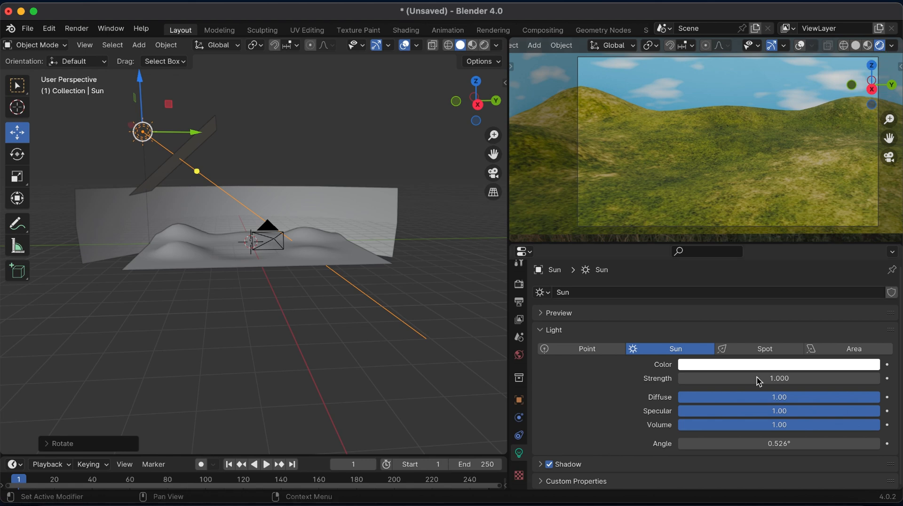
- Try Sun light strengths of 4000 and 20
left_click(774, 380)
type("4000")
key("Return")
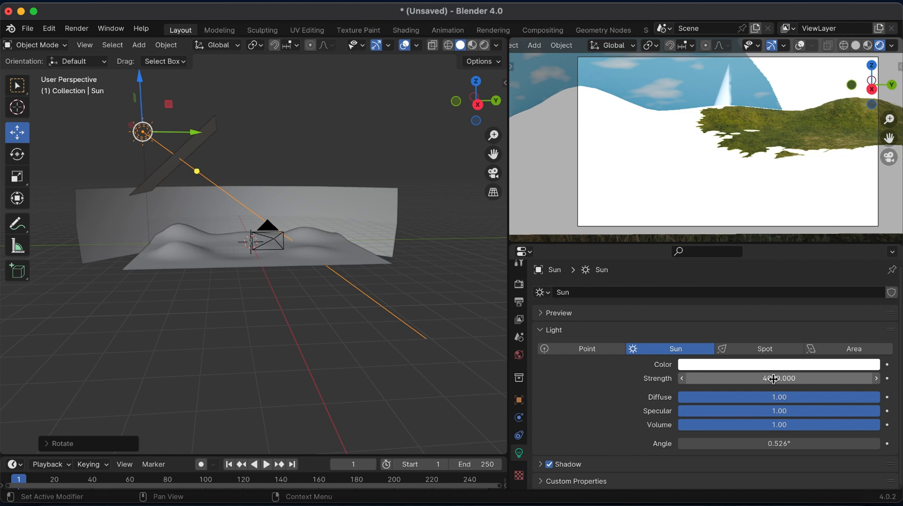
left_click(774, 379)
type("20")
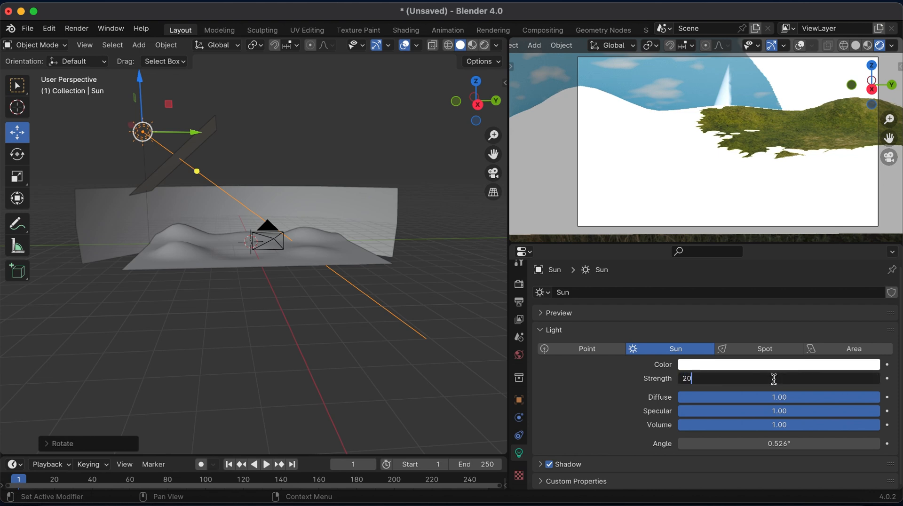
key("Return")
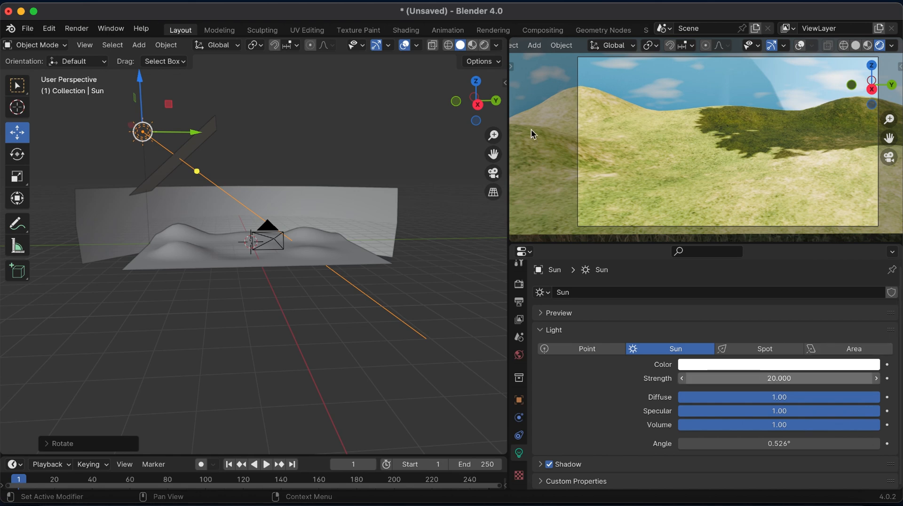
- Add the bush plane to the selected Sun and, in top view, move both about 3.7 m along X and -3.7 m along Y
left_click(201, 141)
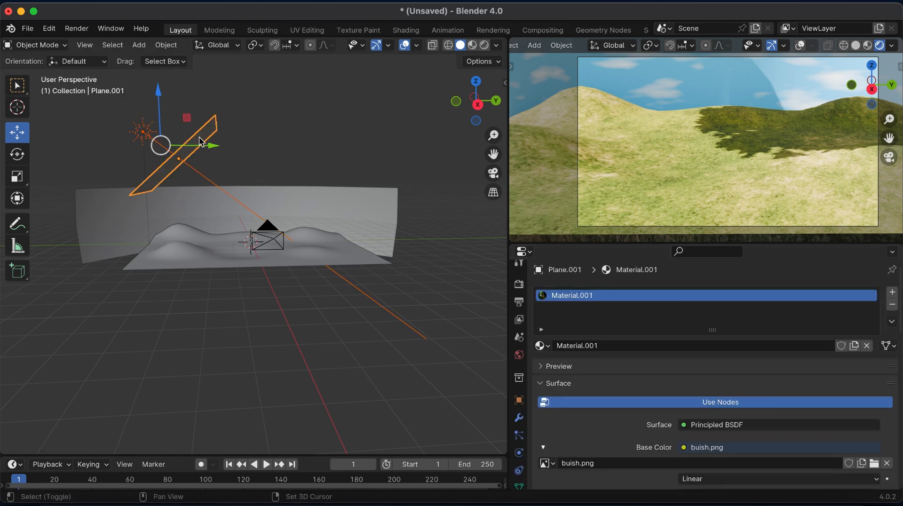
left_click(476, 81)
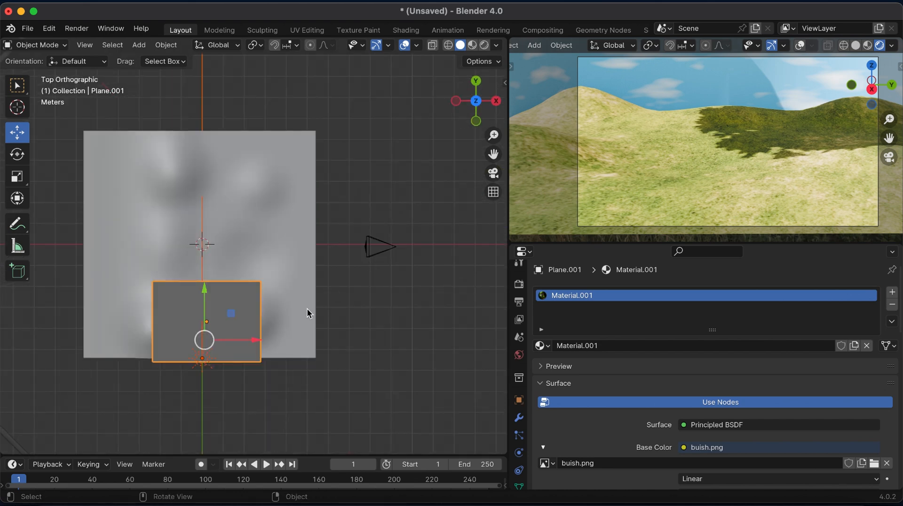
key("g")
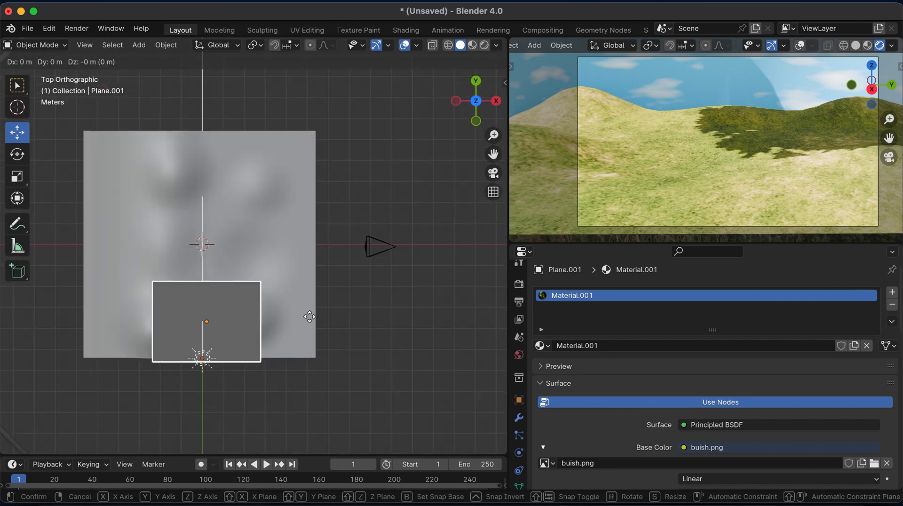
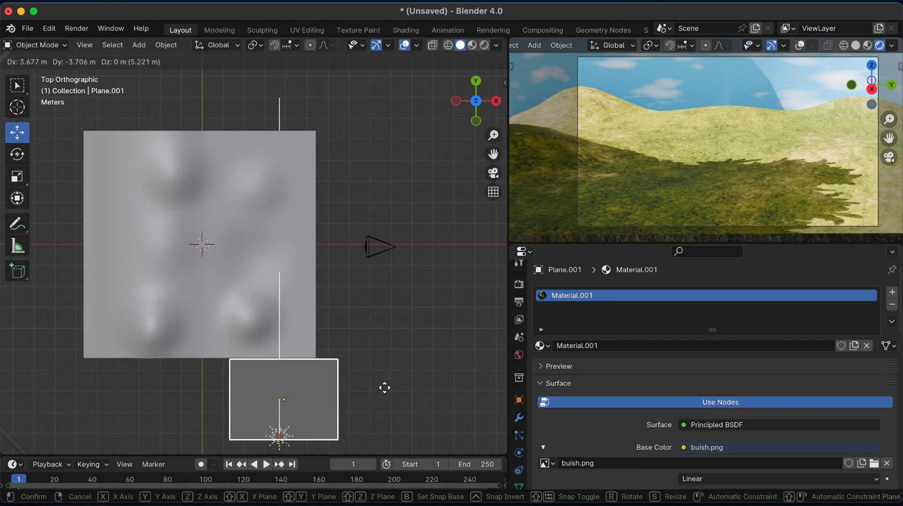
left_click(384, 389)
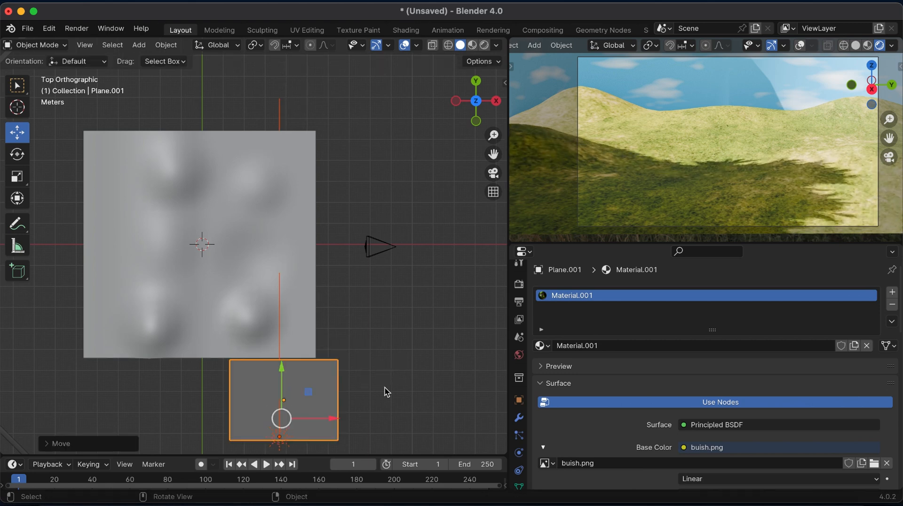
- Select only the Sun light and set its strength to 5
left_click(280, 440)
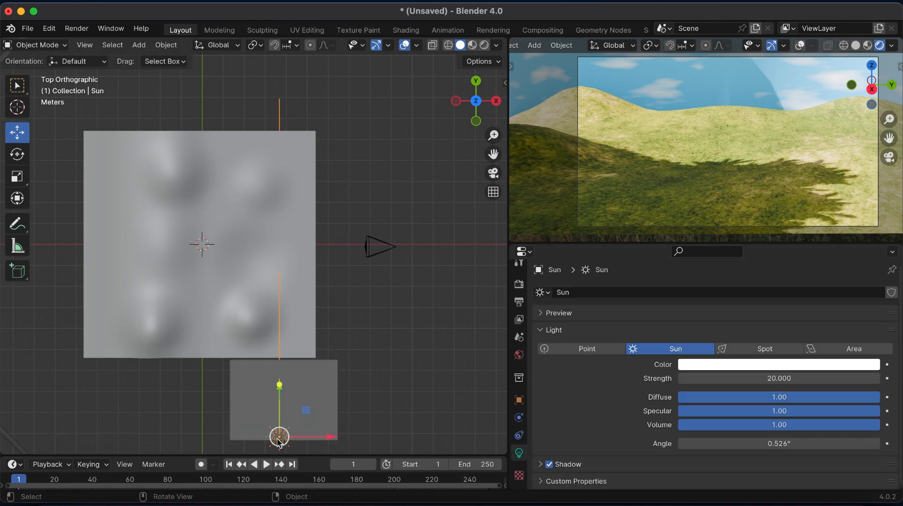
left_click(738, 378)
type("5")
key("Return")
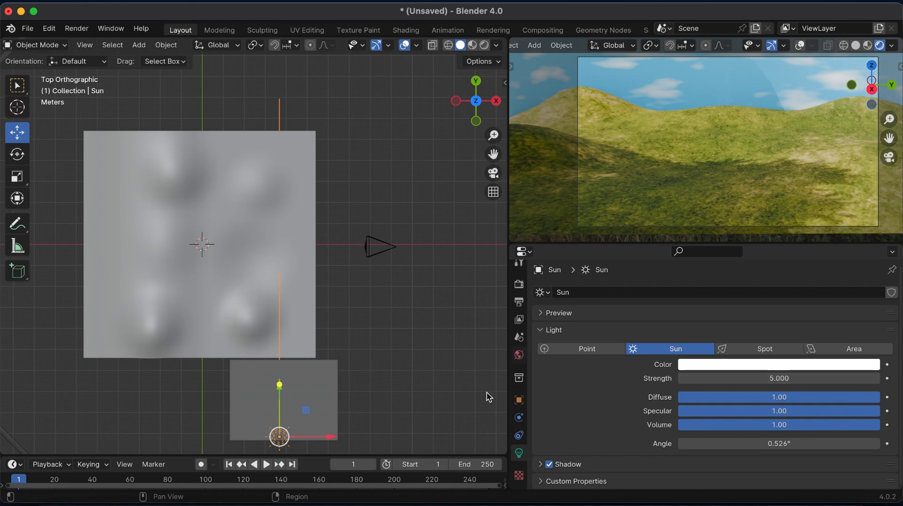
- Set the World background's HDRI strength to 0.5
left_click(519, 354)
scroll(730, 407, "down", 5)
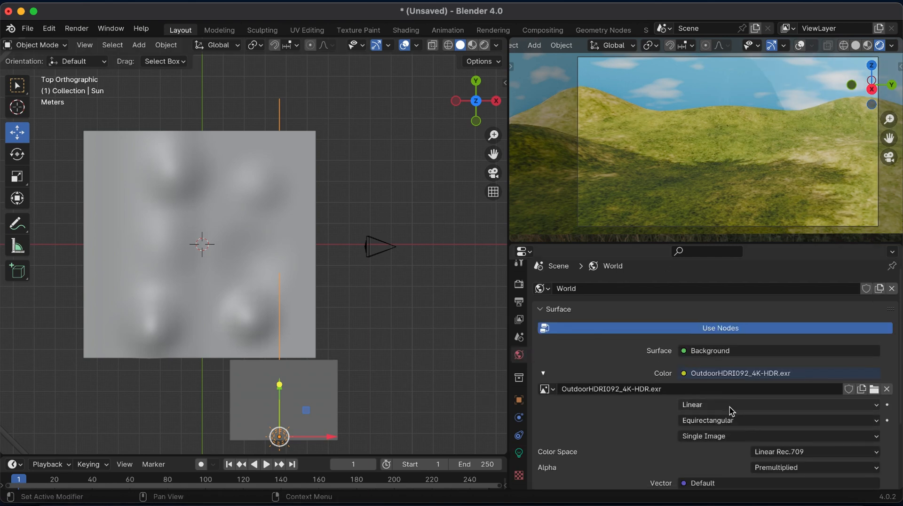
left_click(776, 419)
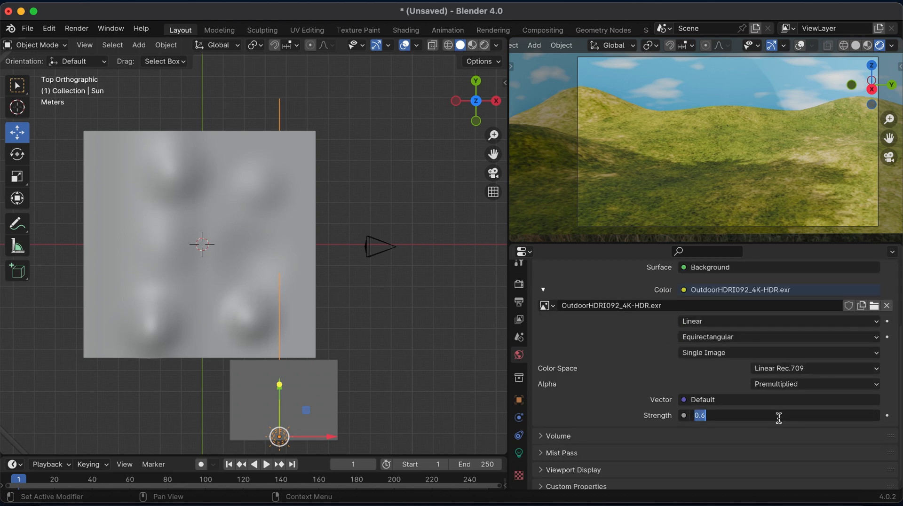
type("1.5")
key("Return")
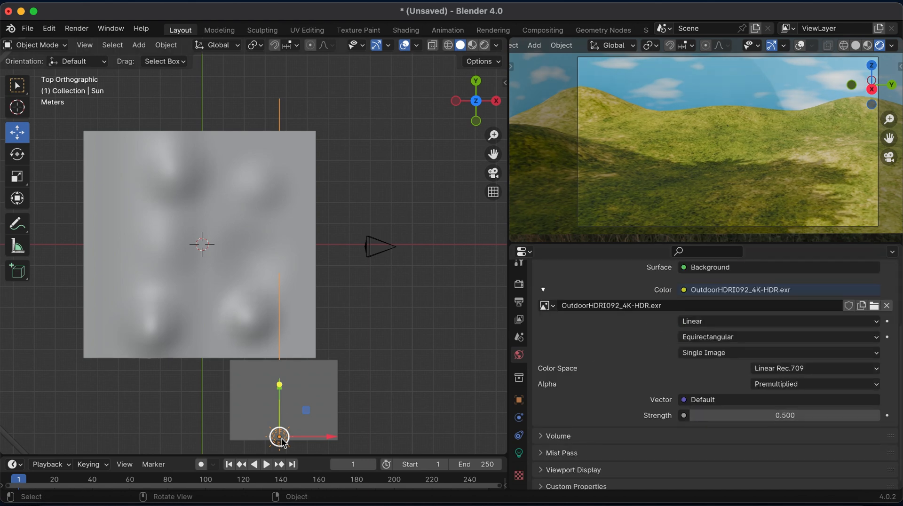
- Try Sun light strengths of 10 and 6, and return the strength to 5
left_click(519, 453)
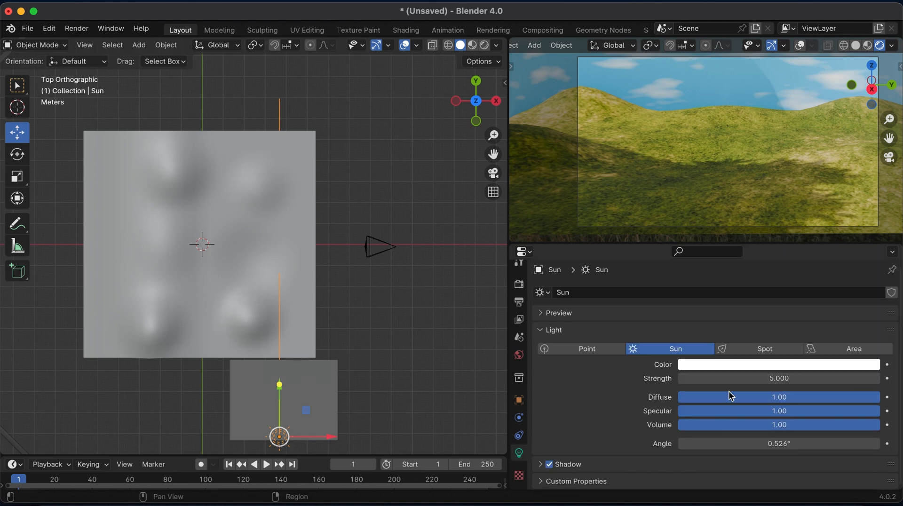
left_click(778, 378)
key("BackSpace")
type("10")
key("Return")
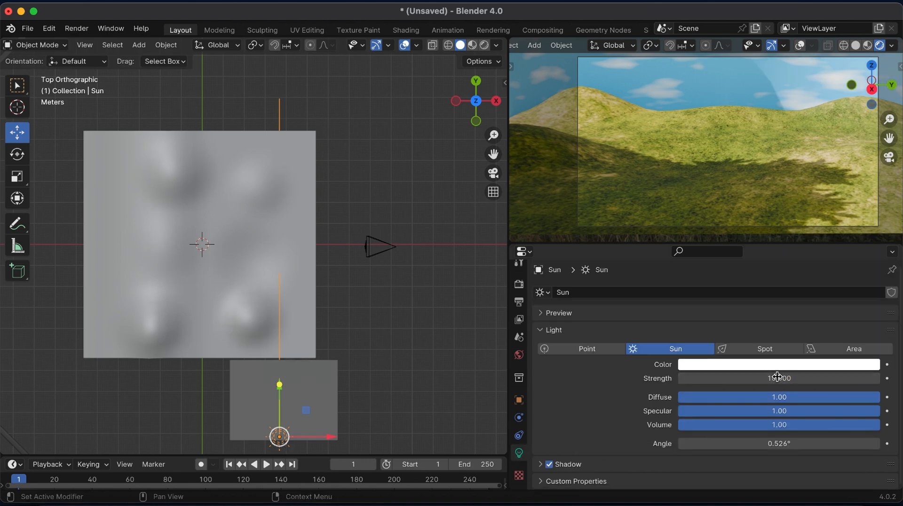
left_click(777, 378)
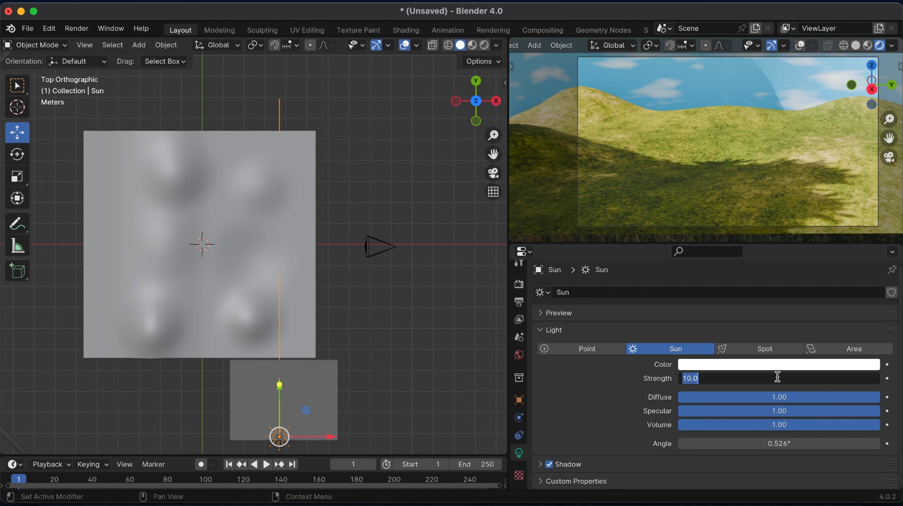
type("6")
key("Return")
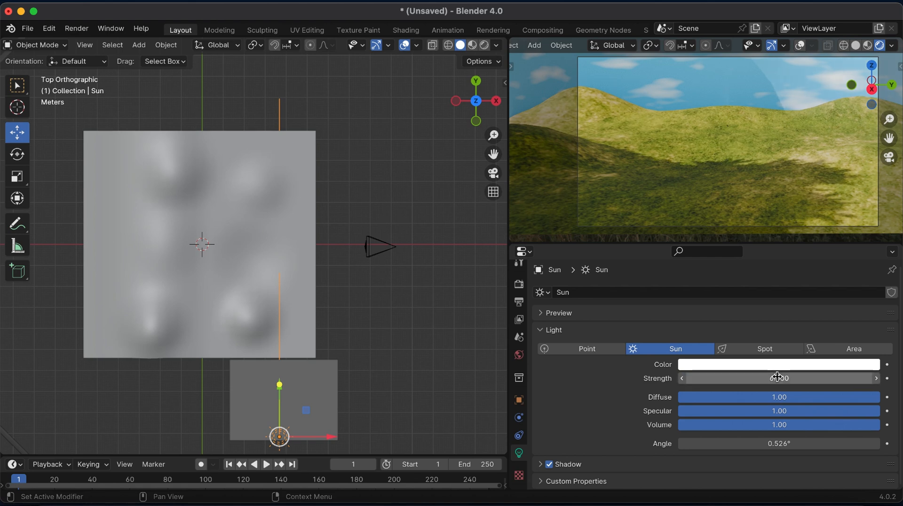
left_click(777, 378)
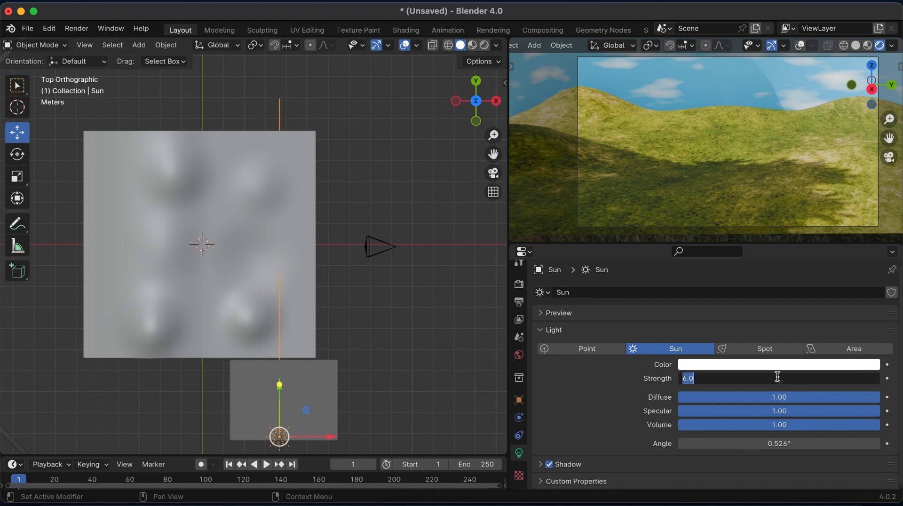
type("5")
key("Return")
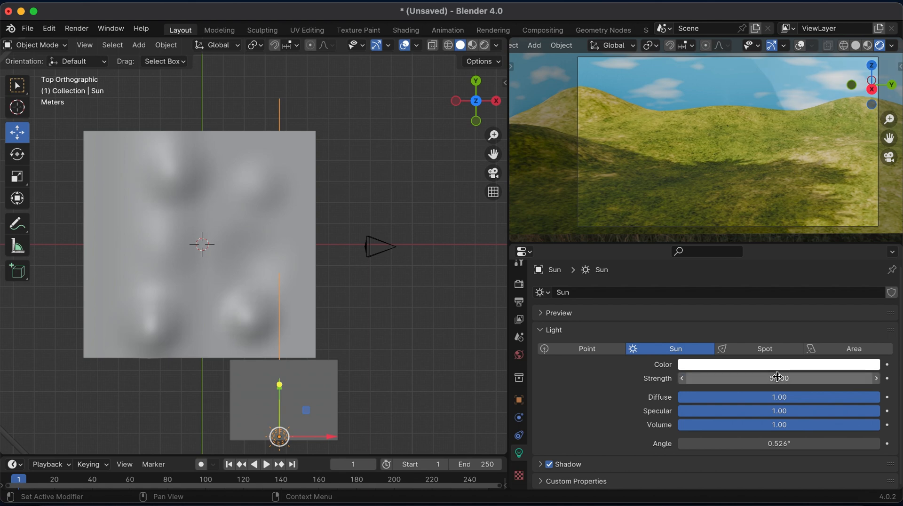
- Try green, blue and red Sun light colours, and settle on a pale yellow with hue 0.157 and saturation 0.356
left_click(738, 365)
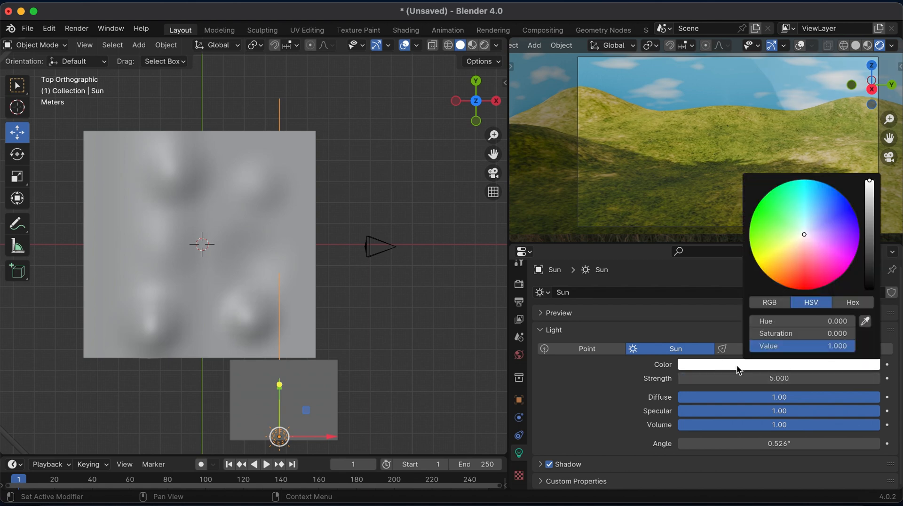
left_click(796, 242)
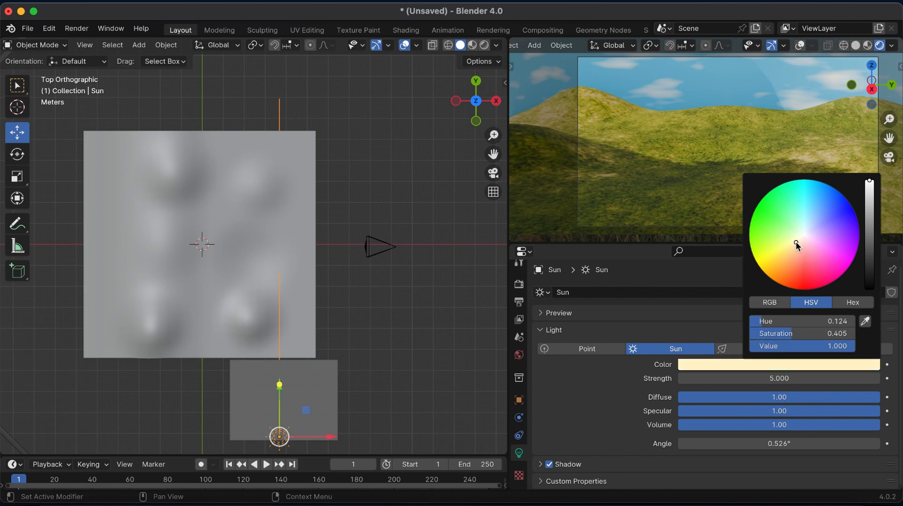
left_click(791, 241)
left_click(772, 201)
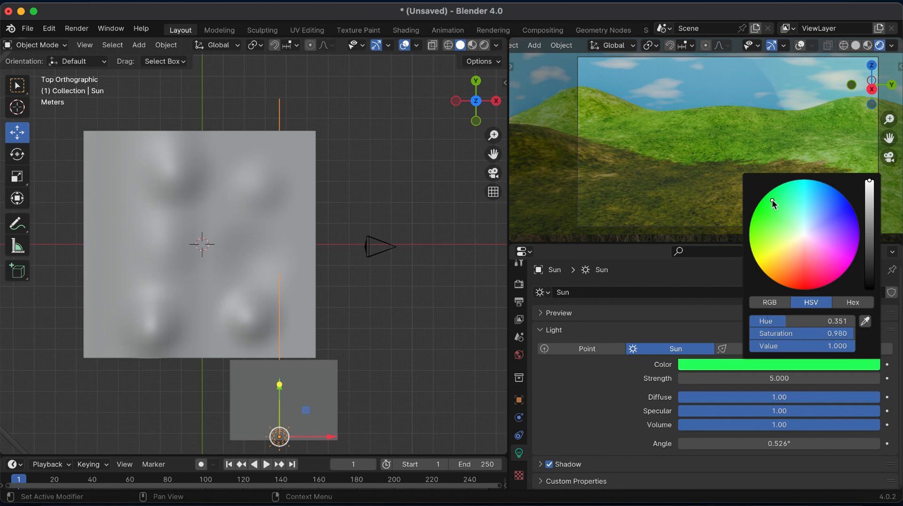
left_click(841, 202)
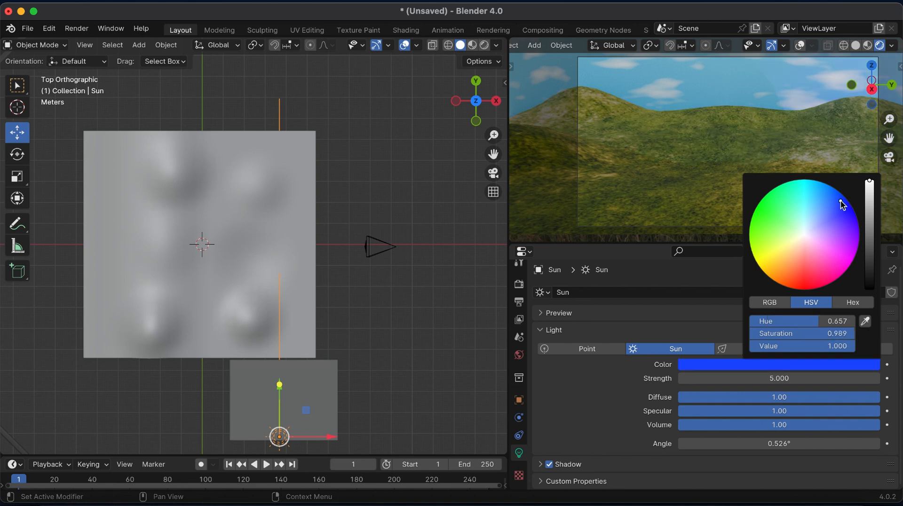
left_click(805, 285)
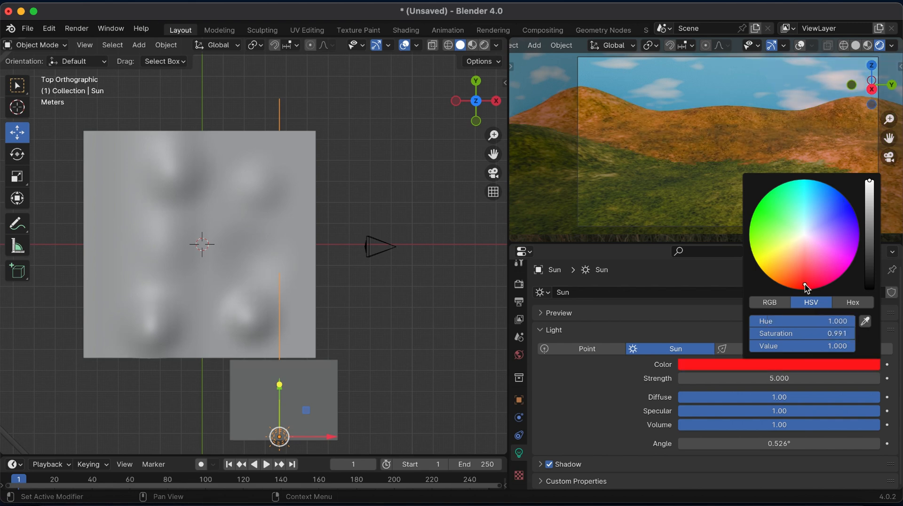
left_click(796, 239)
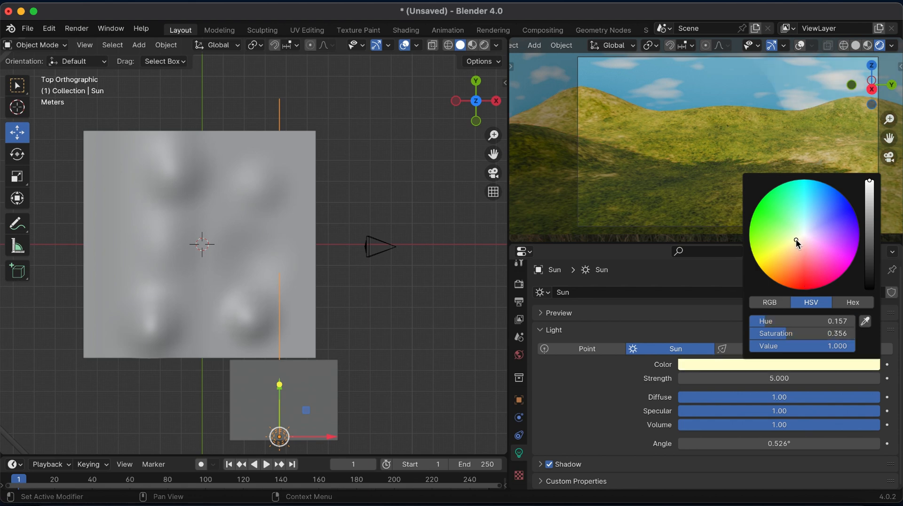
- Shift the Sun light's colour to a slightly warmer yellow and render a test image of the scene
left_click(792, 244)
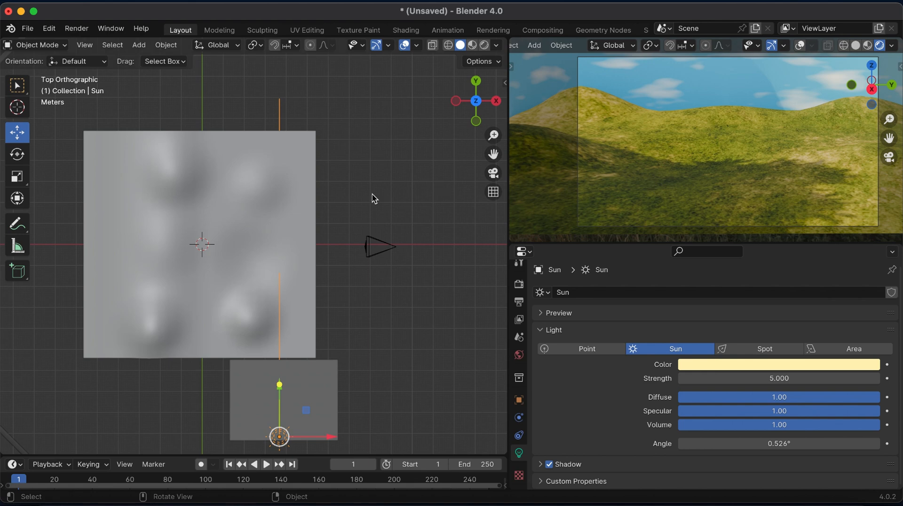
left_click(373, 246)
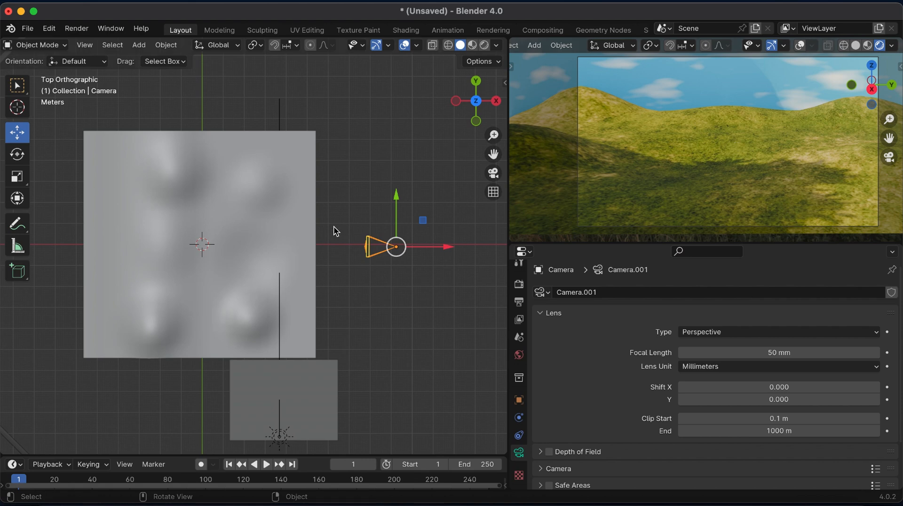
key("F12")
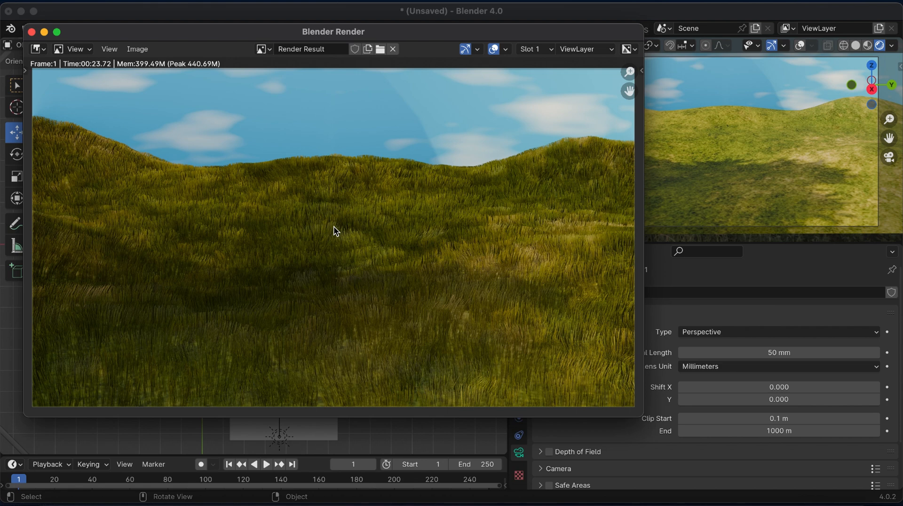
left_click(32, 32)
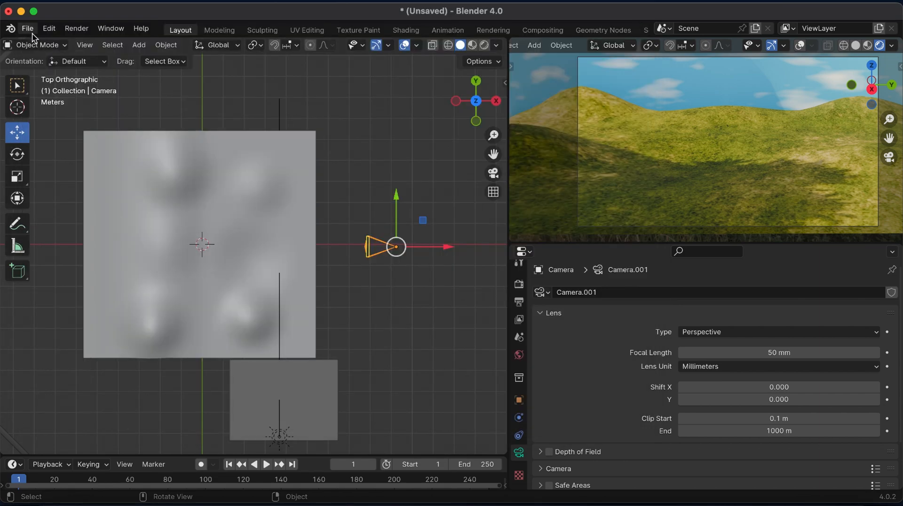
- Switch the camera view to solid shading and enable viewport display of the hill plane's grass particle system
left_click(855, 45)
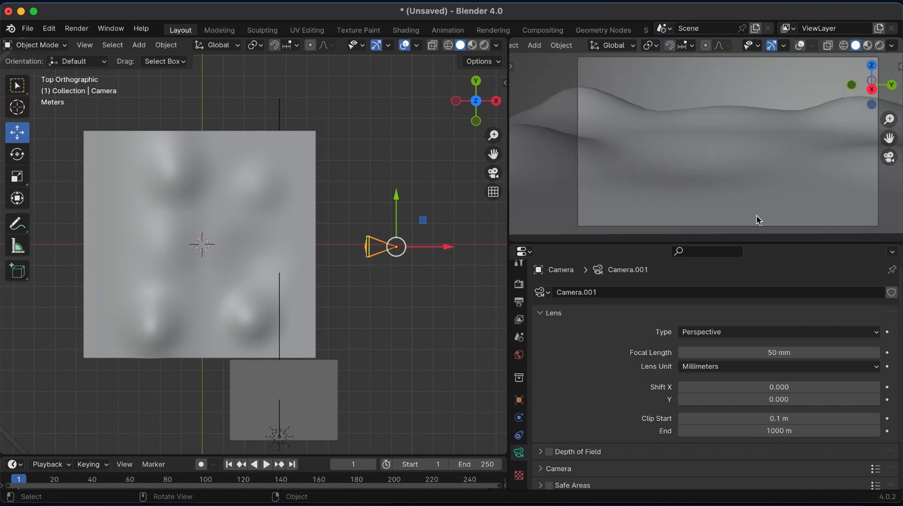
left_click(758, 179)
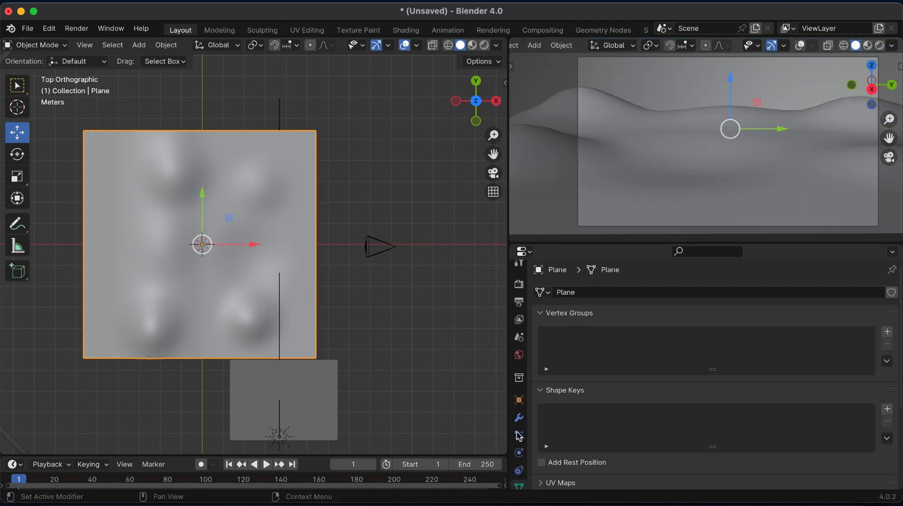
scroll(522, 466, "down", 3)
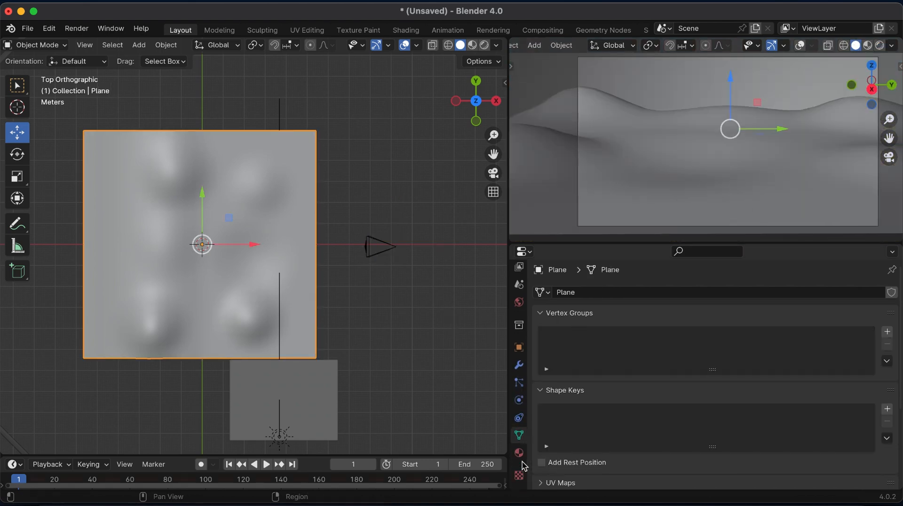
left_click(519, 382)
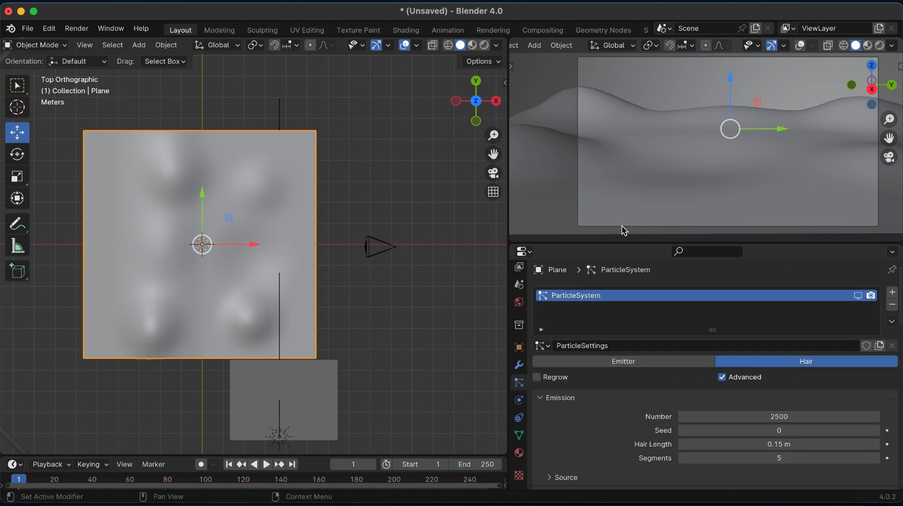
left_click(859, 296)
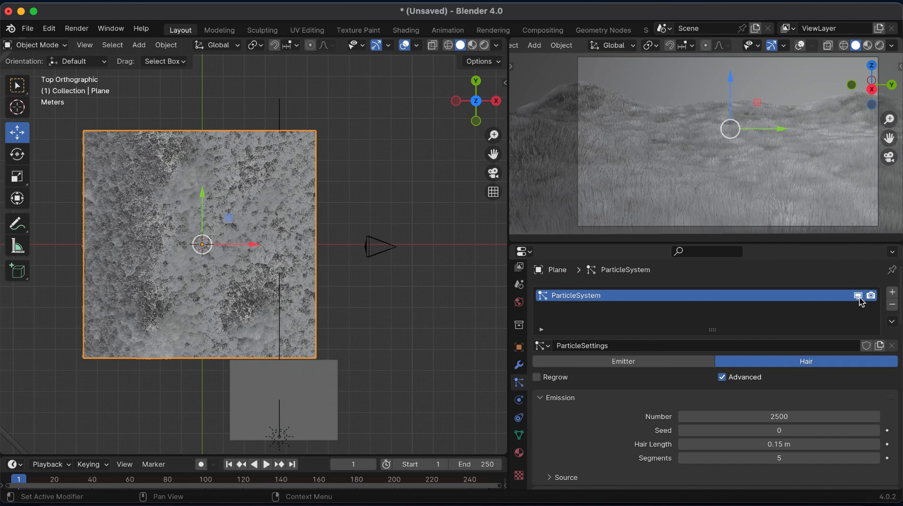
- Set the Roughness Endpoint of the grass particle system's children to 0.009
mouse_move(480, 106)
left_mouse_down()
mouse_move(479, 96)
mouse_move(441, 86)
mouse_move(466, 106)
mouse_move(476, 102)
left_mouse_up()
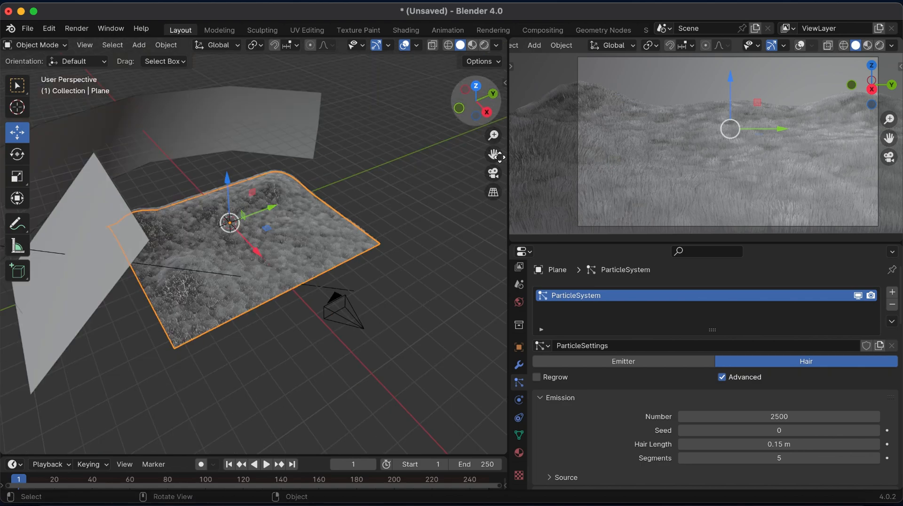
left_click_drag(494, 137, 494, 157)
scroll(679, 408, "down", 3)
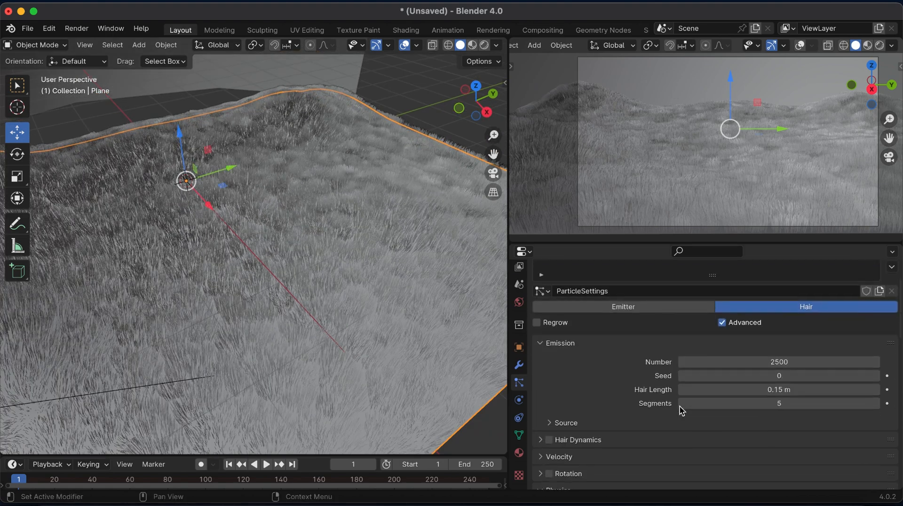
scroll(679, 406, "down", 15)
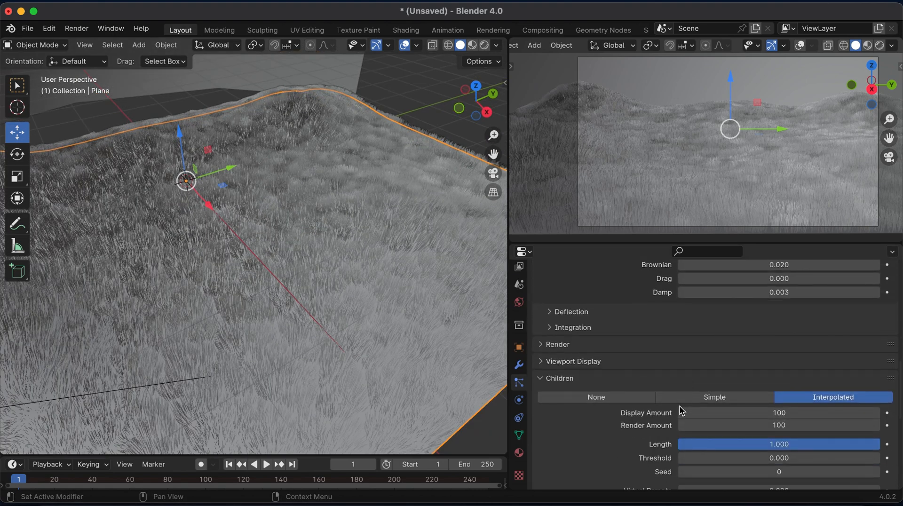
scroll(682, 406, "down", 8)
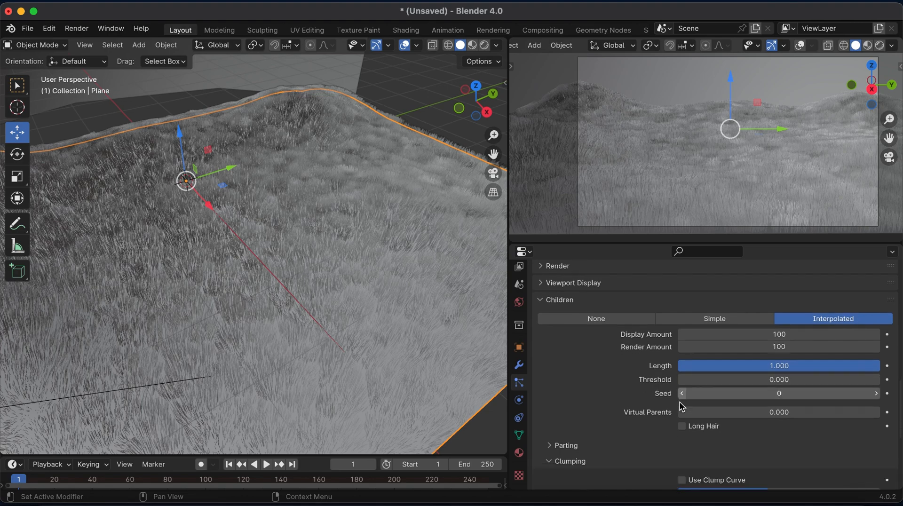
scroll(682, 407, "down", 2)
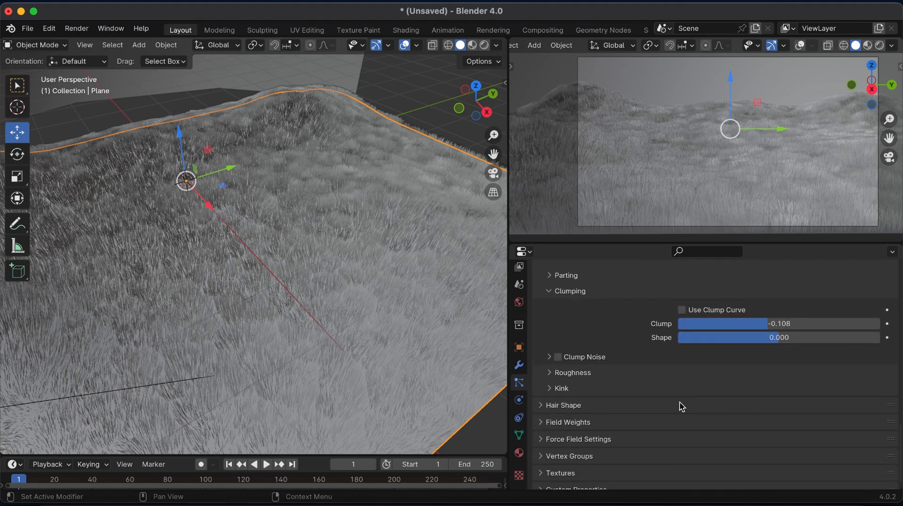
left_click(552, 365)
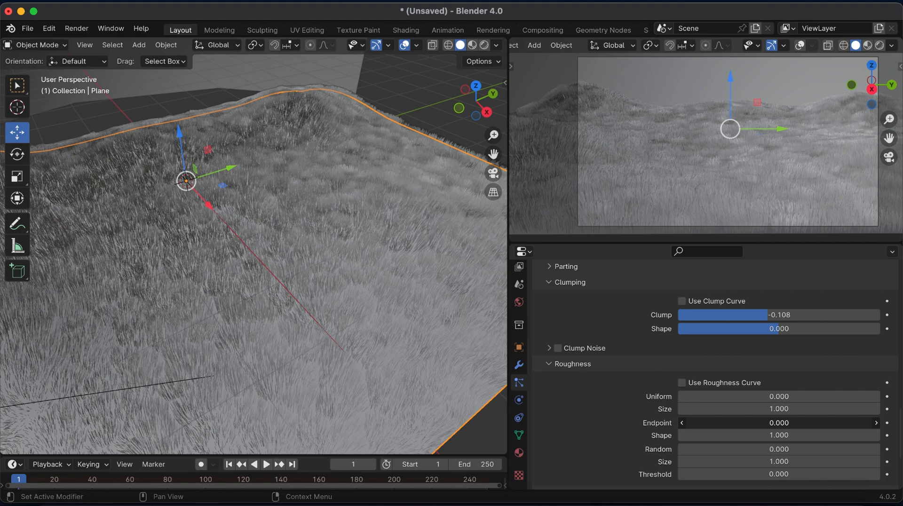
left_click_drag(711, 423, 756, 422)
left_click(756, 421)
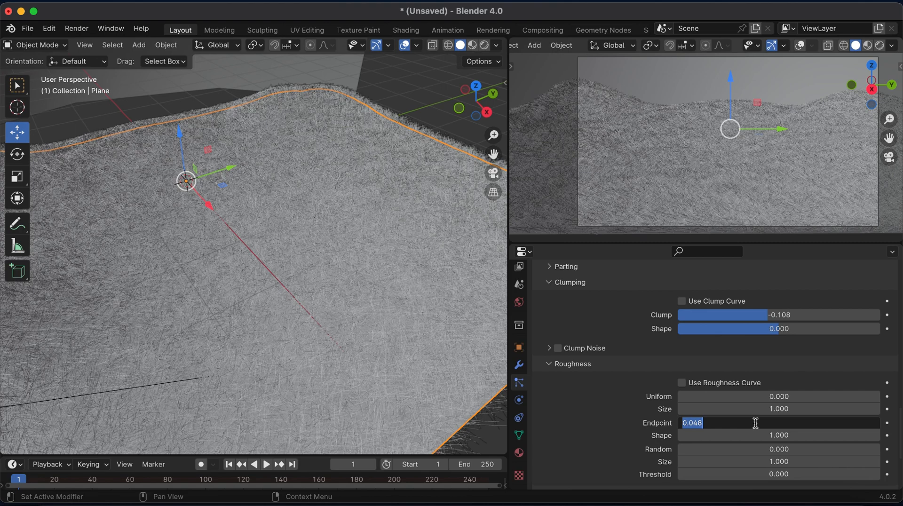
key("BackSpace")
type(".009")
key("Return")
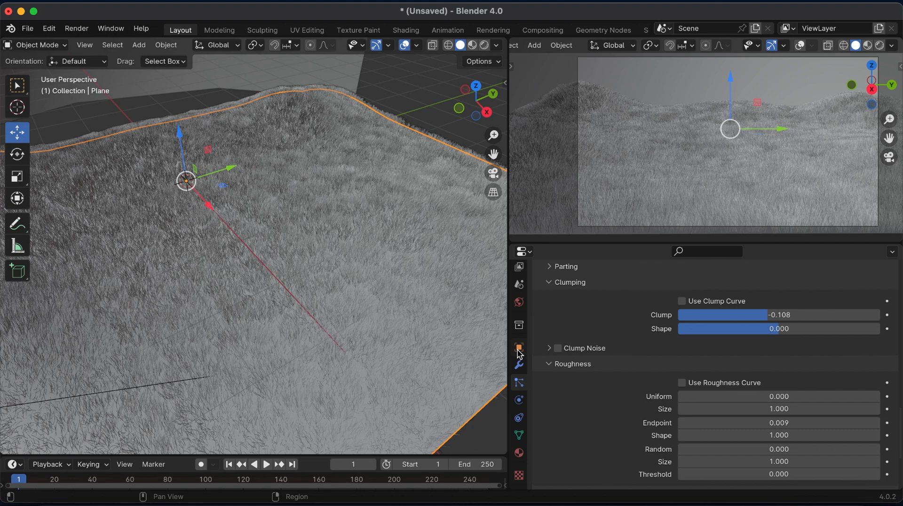
- Set the EEVEE Curves shape to Strip and show the camera view in rendered shading
left_click(519, 418)
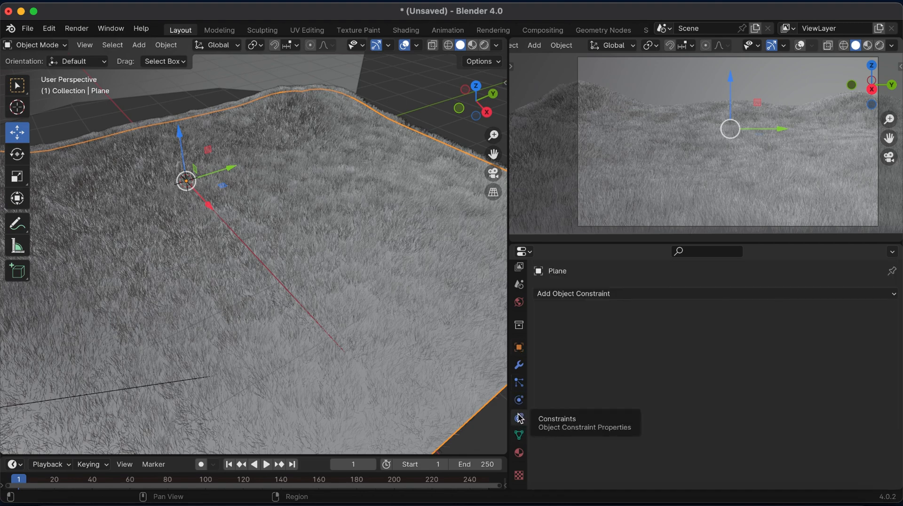
left_click(519, 364)
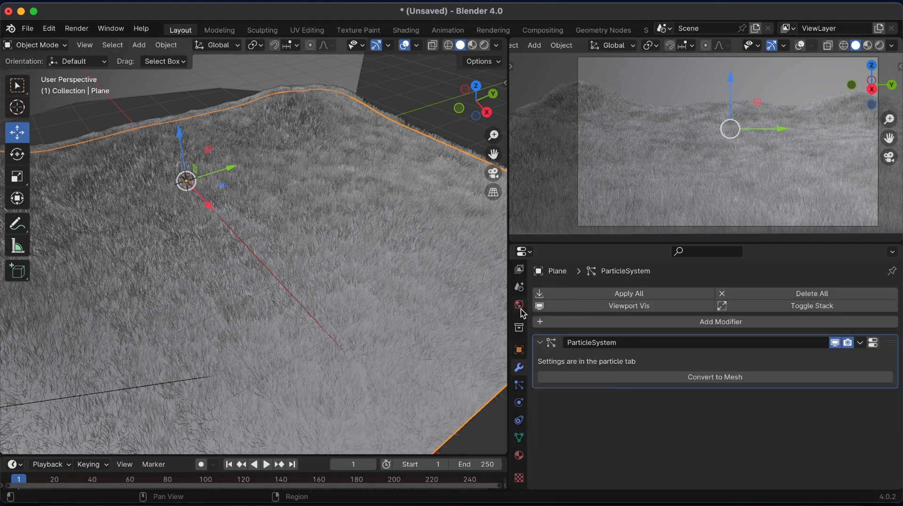
scroll(519, 372, "up", 3)
scroll(520, 380, "down", 3)
scroll(519, 380, "up", 3)
scroll(519, 380, "up", 1)
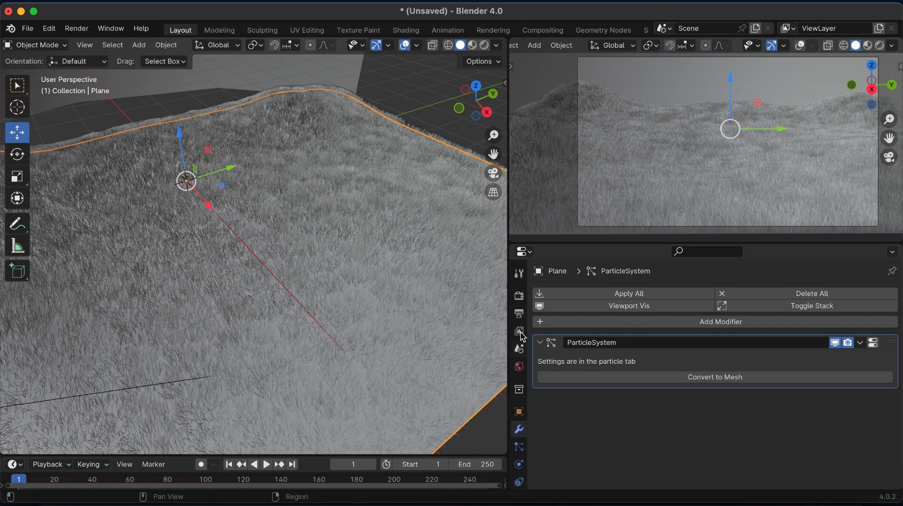
left_click(520, 298)
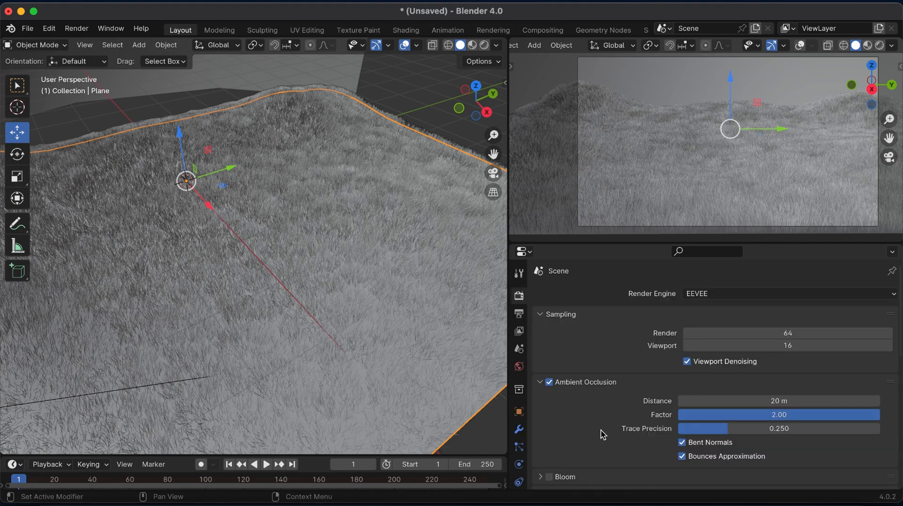
scroll(601, 430, "down", 4)
scroll(545, 429, "down", 8)
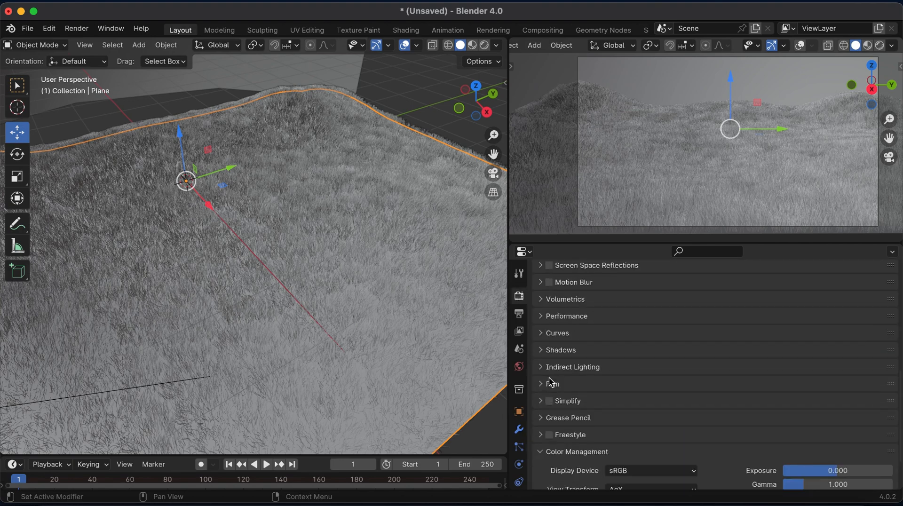
left_click(542, 338)
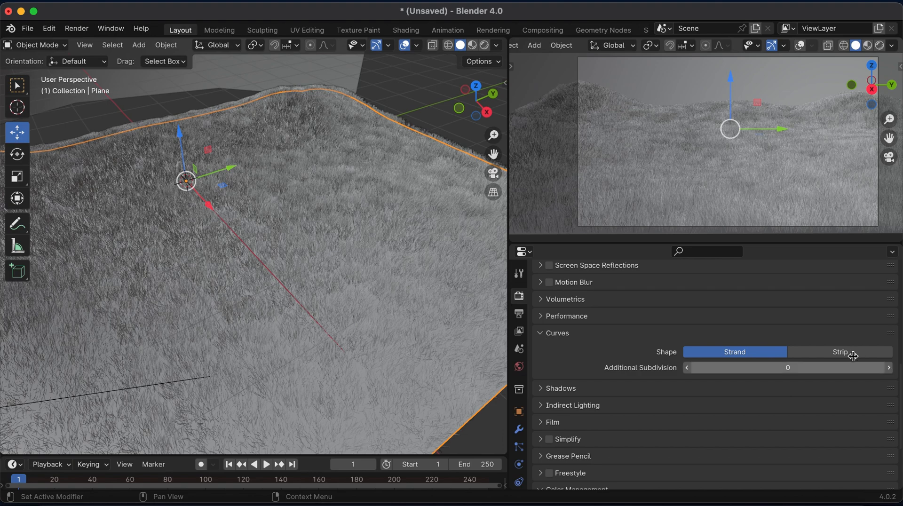
left_click(847, 354)
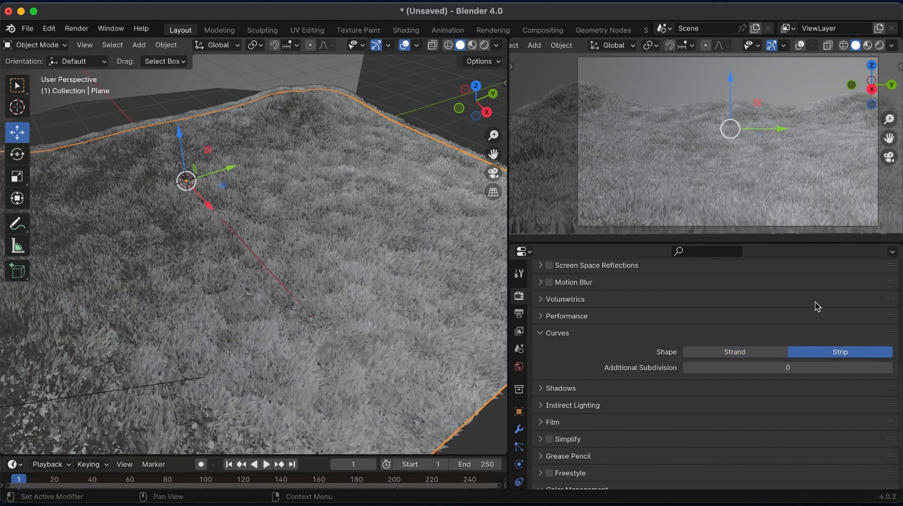
left_click(868, 46)
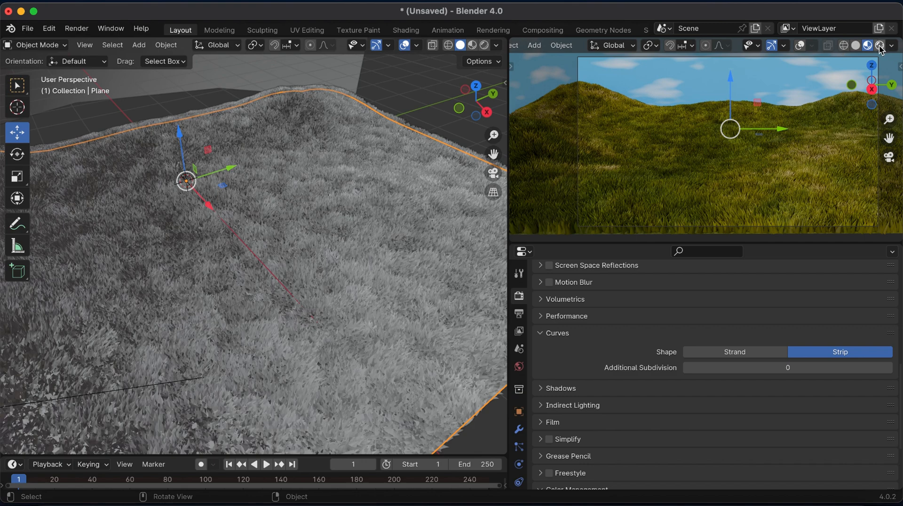
left_click(881, 46)
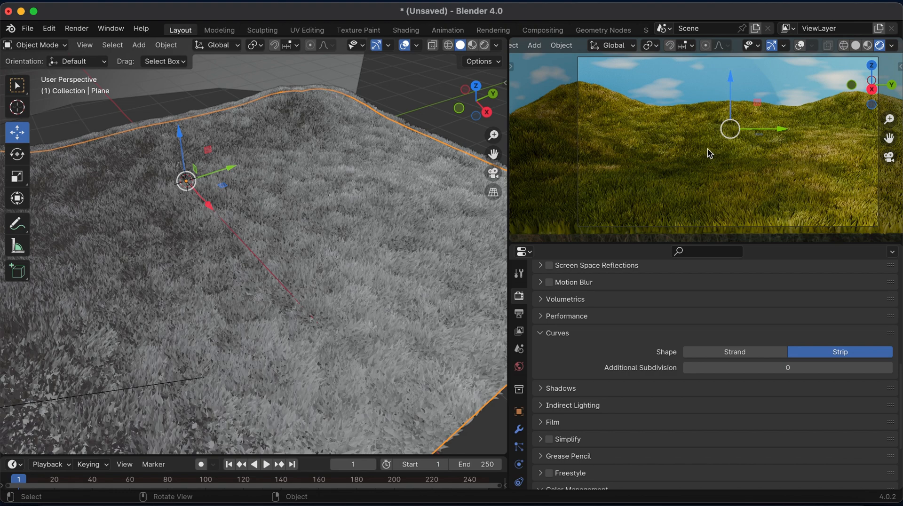
- Select the Sun light beside the image plane and set its strength to 8
left_click_drag(493, 134, 493, 226)
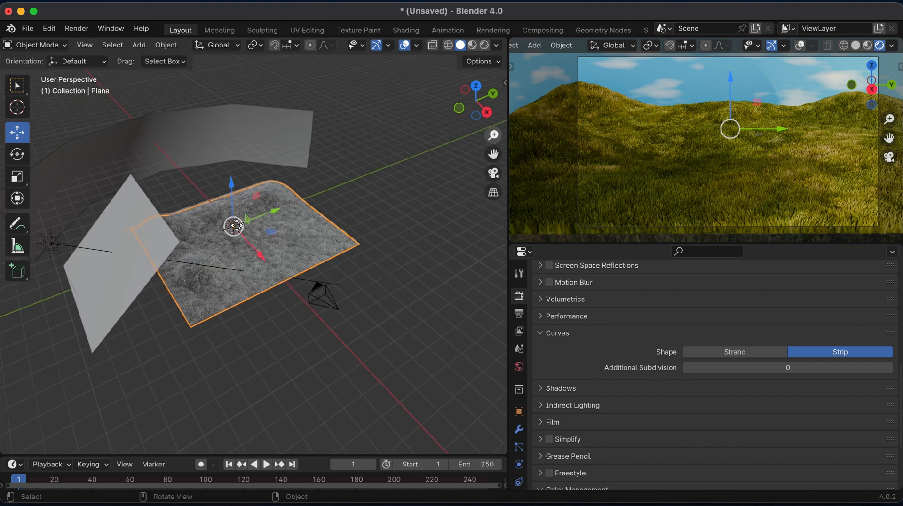
left_click(53, 253)
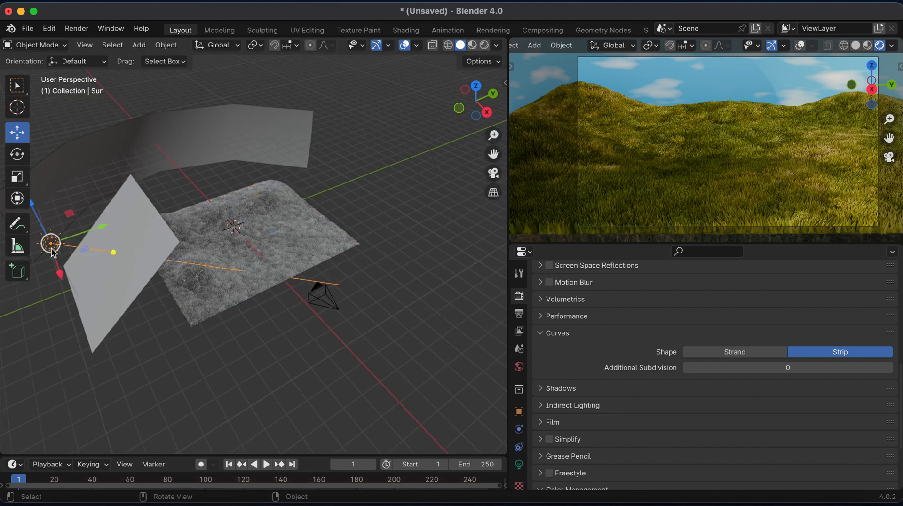
left_click(520, 367)
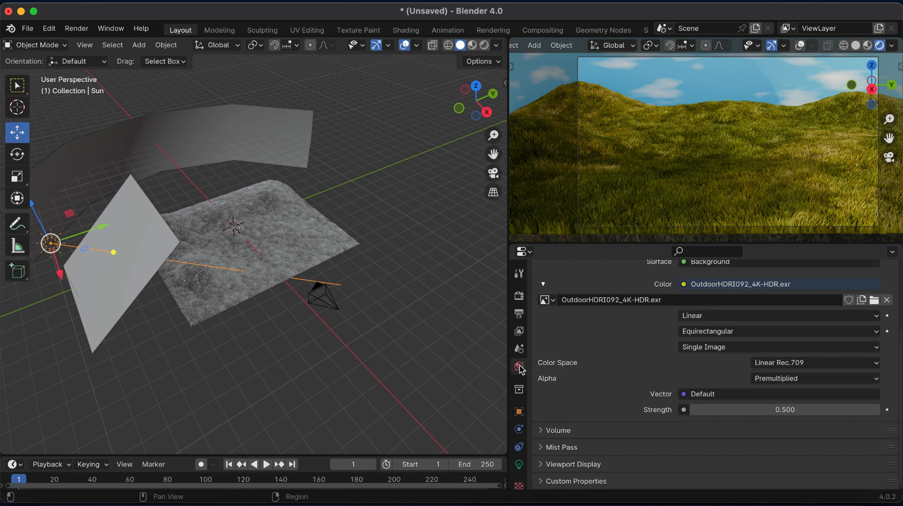
left_click(520, 465)
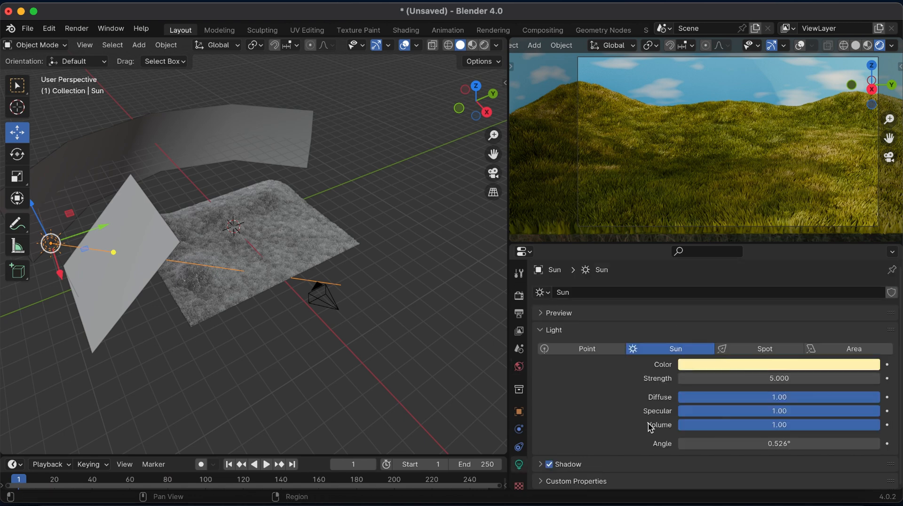
left_click(783, 379)
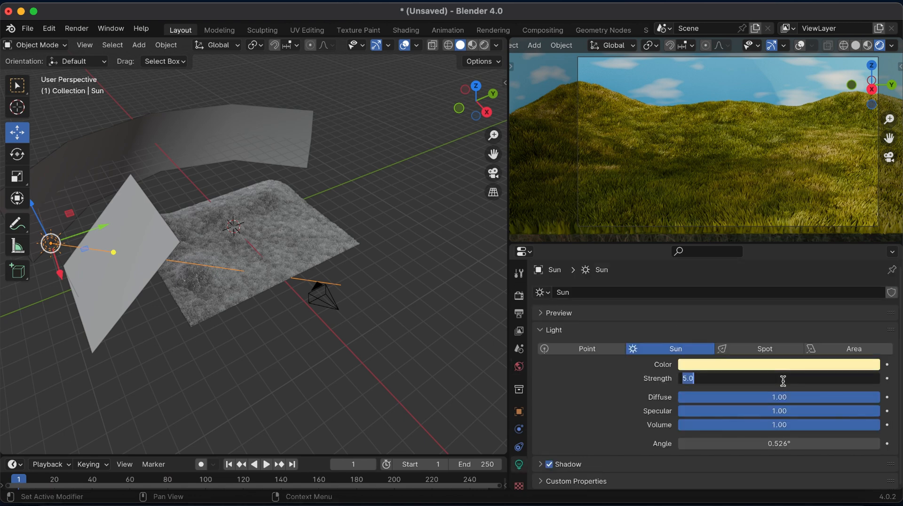
type("8")
key("Return")
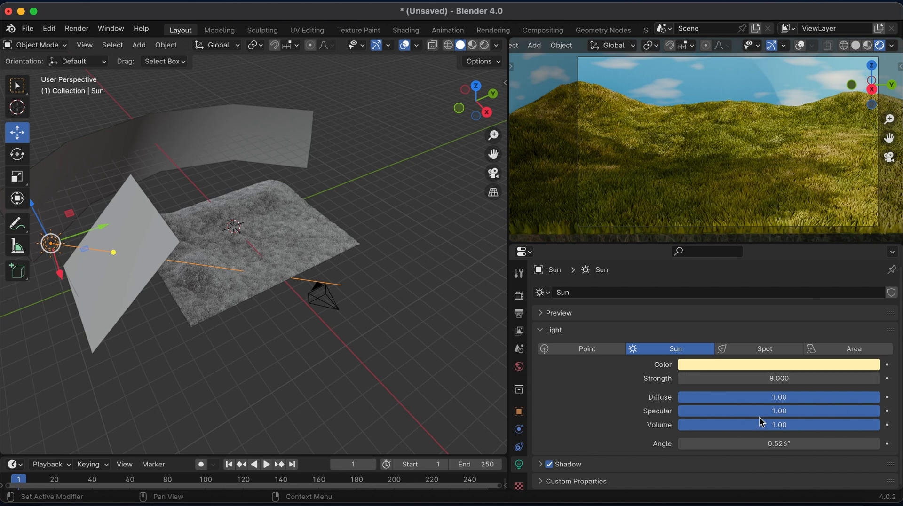
- Set the Fade of the Sun light's cascaded shadow map to 0.165
left_click(542, 466)
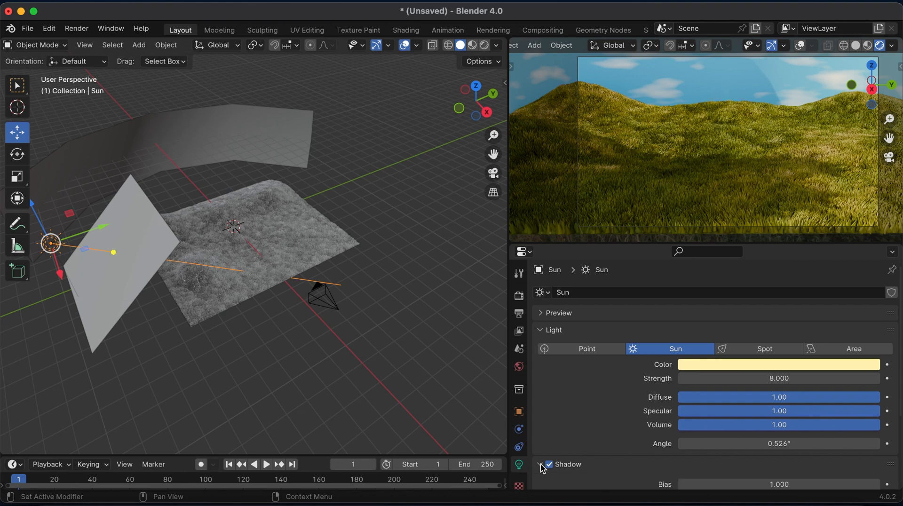
scroll(597, 430, "down", 5)
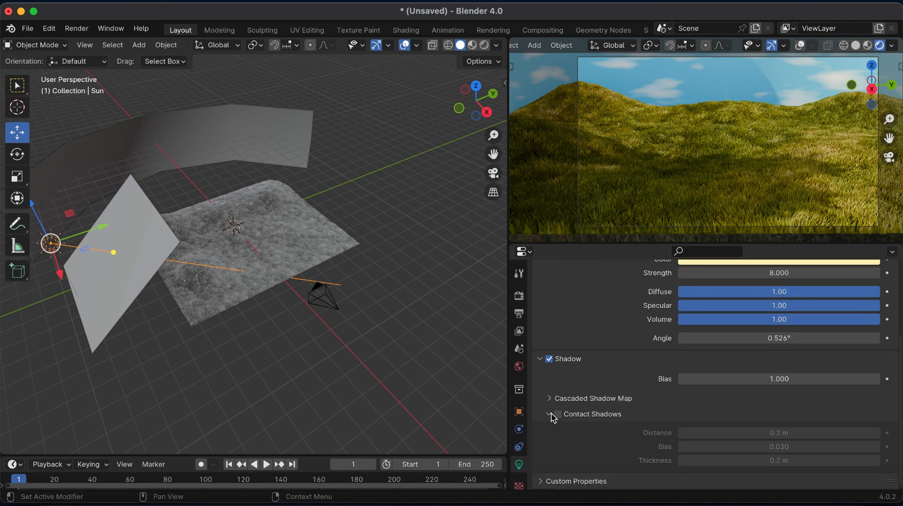
left_click(550, 399)
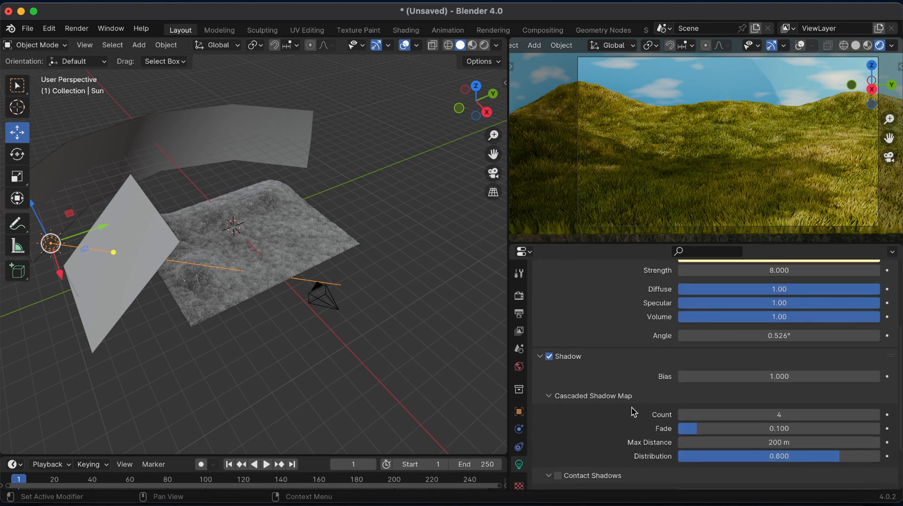
scroll(634, 413, "down", 2)
scroll(635, 413, "down", 1)
left_click_drag(696, 374, 735, 377)
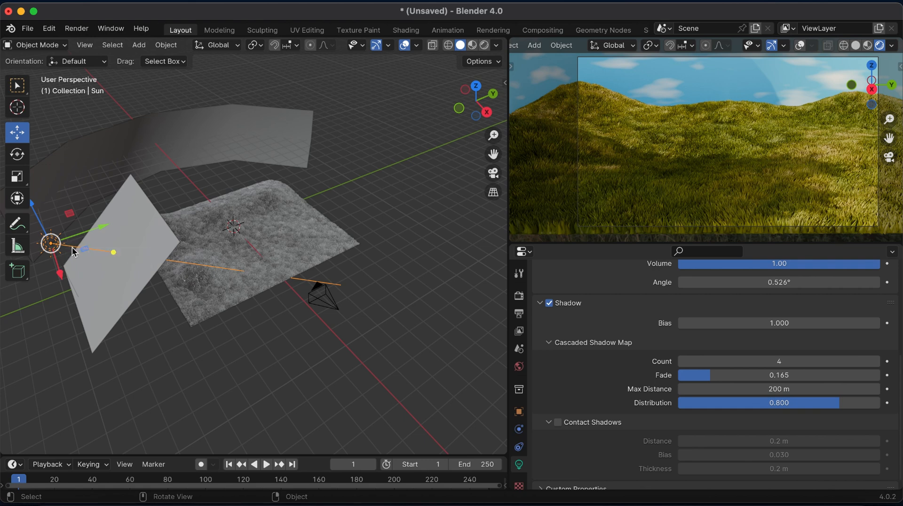
- Select the grassy hill plane and set its grass texture material's roughness to 1.000
left_click(244, 221)
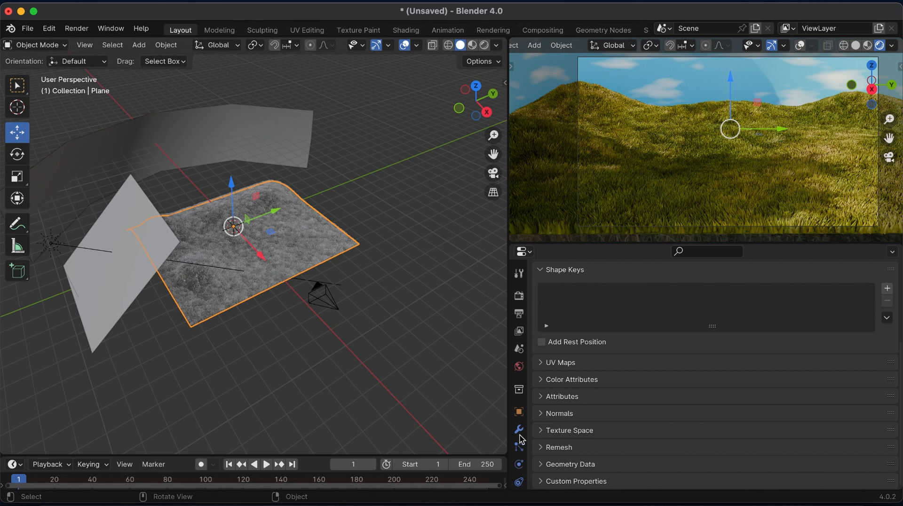
scroll(520, 442, "down", 4)
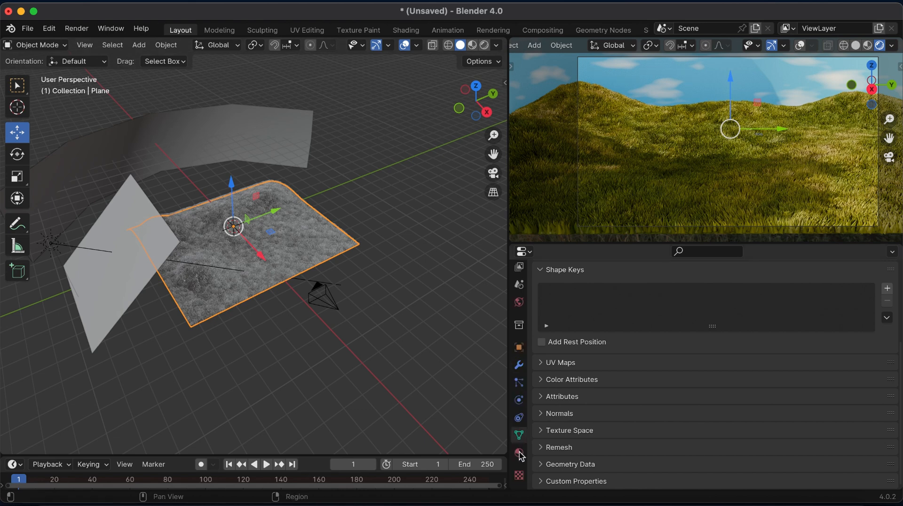
scroll(627, 428, "up", 6)
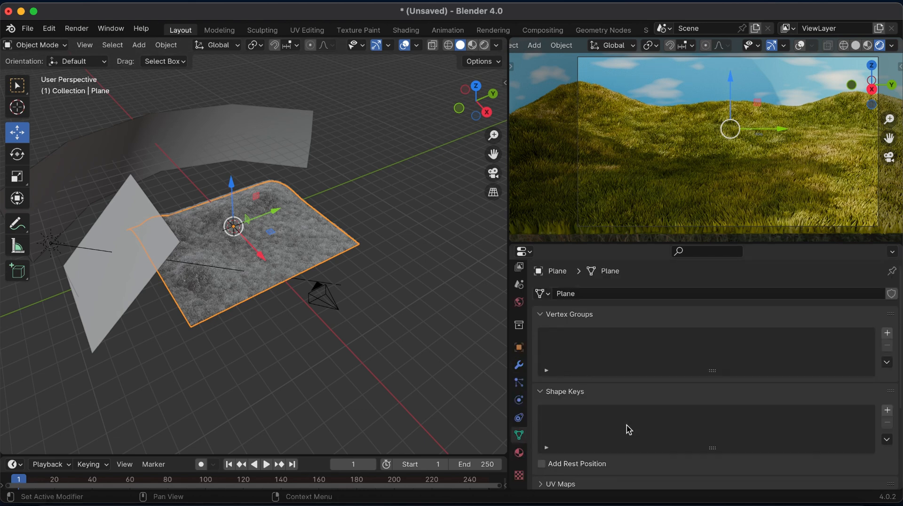
scroll(629, 430, "down", 5)
left_click(520, 452)
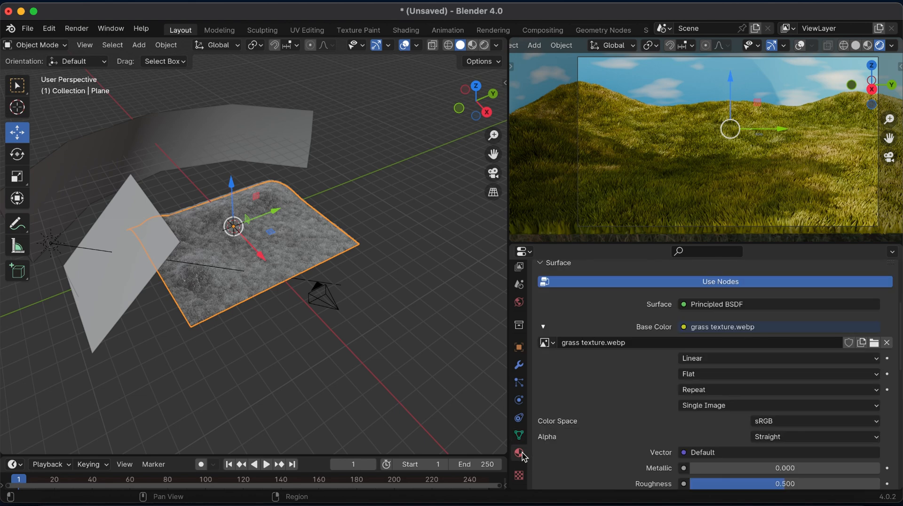
scroll(755, 442, "down", 5)
left_click_drag(782, 400, 881, 401)
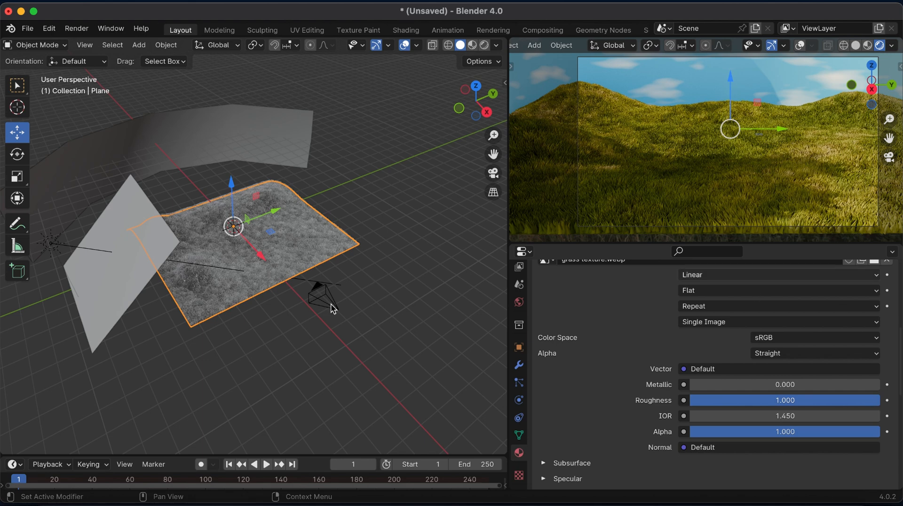
- Select the camera, enable its Depth of Field and show the focus and aperture settings
left_click(318, 293)
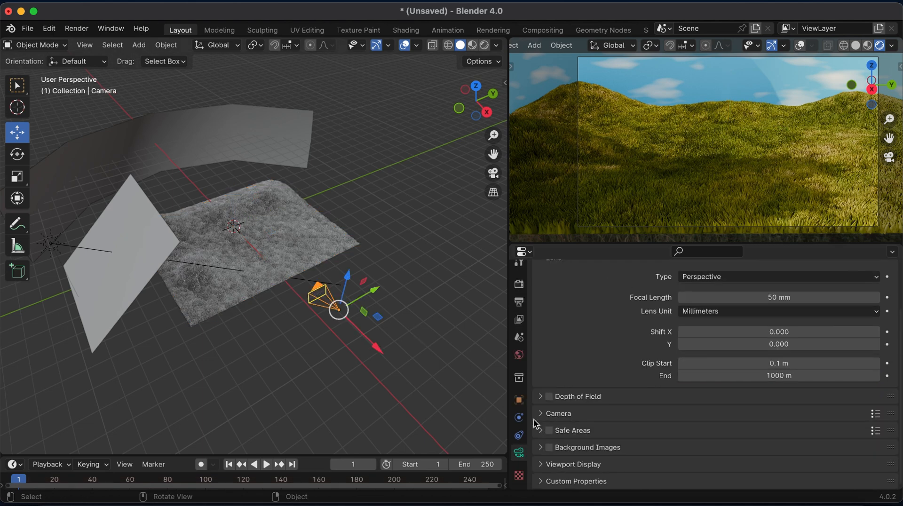
left_click(551, 397)
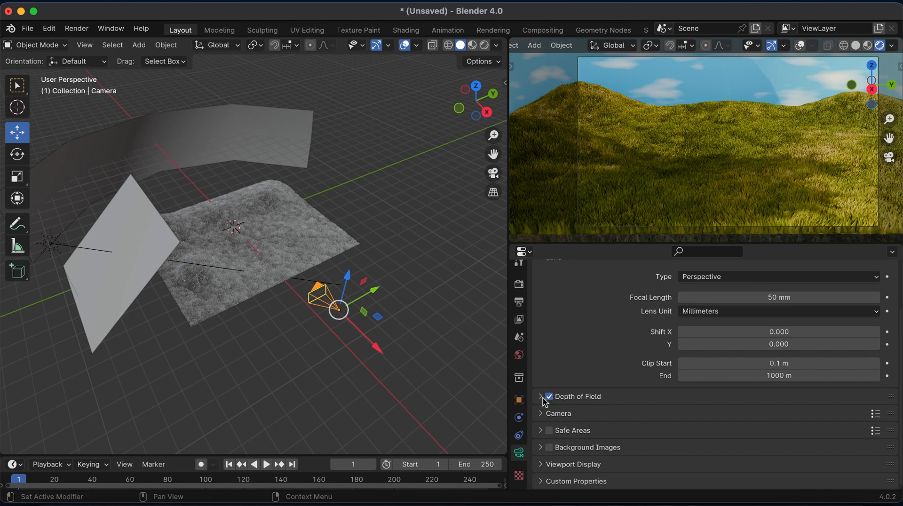
left_click(541, 397)
scroll(586, 425, "down", 5)
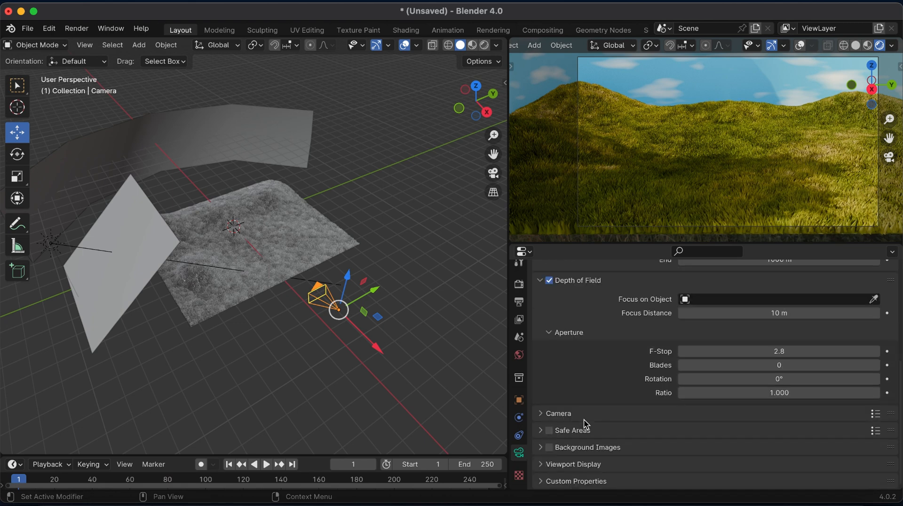
- Turn on Limits in the camera's viewport display and view the focus marker from a lower angle
left_click(541, 465)
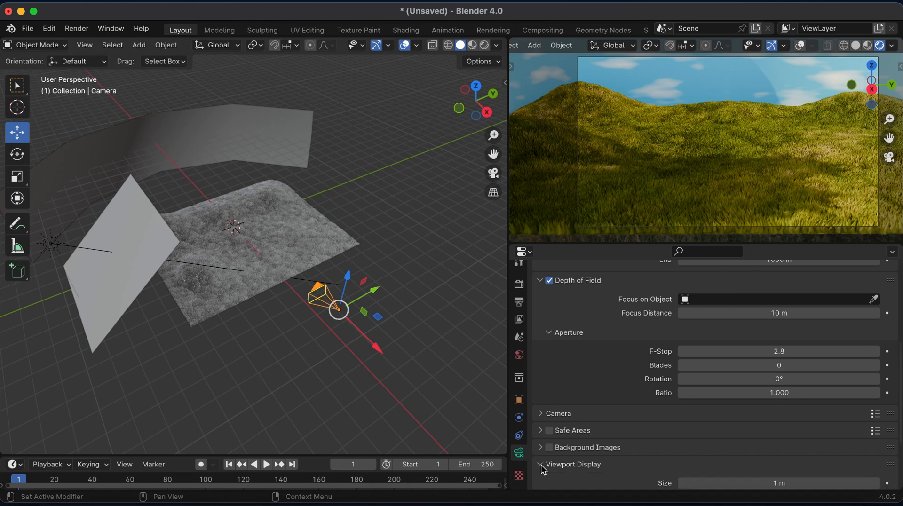
scroll(666, 460, "down", 3)
left_click(682, 429)
middle_click_drag(330, 291, 329, 247)
scroll(716, 356, "up", 3)
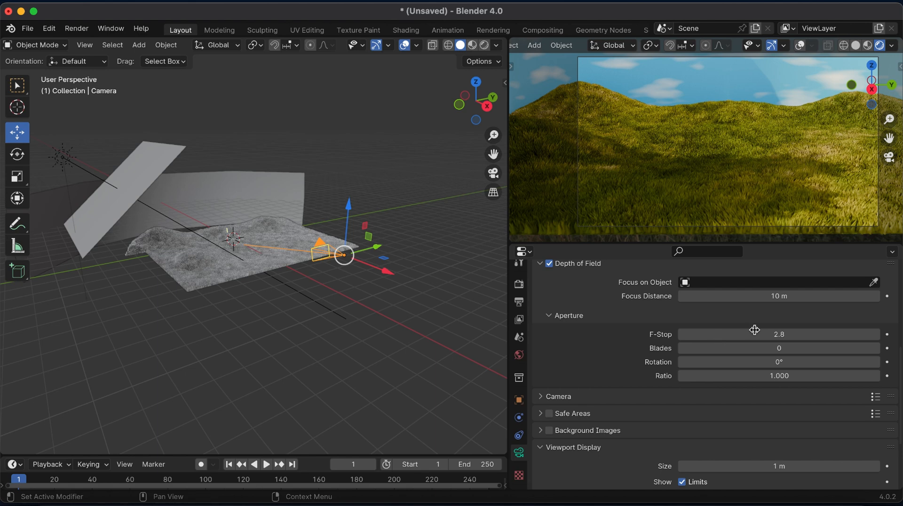
- Try F-Stop values of 0.2, 0.5 and 0.1 for the camera's depth of field
left_click(765, 334)
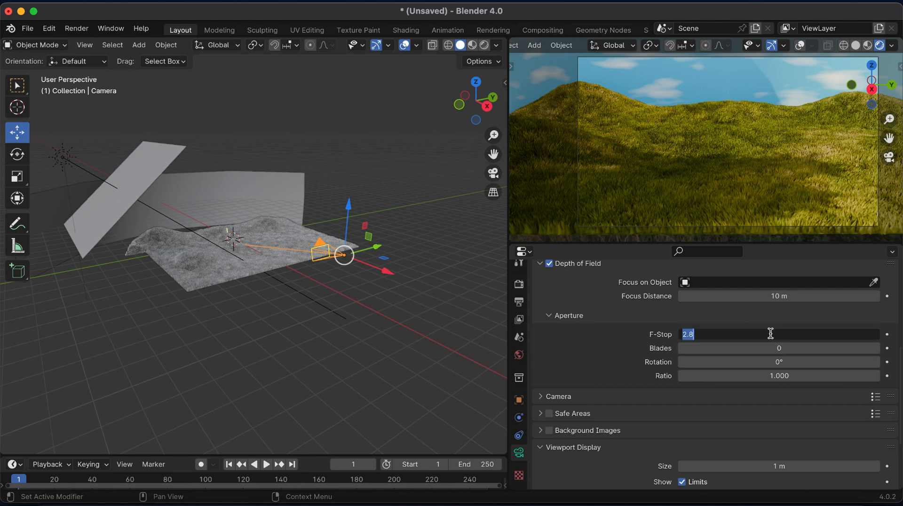
type("0.2")
key("Return")
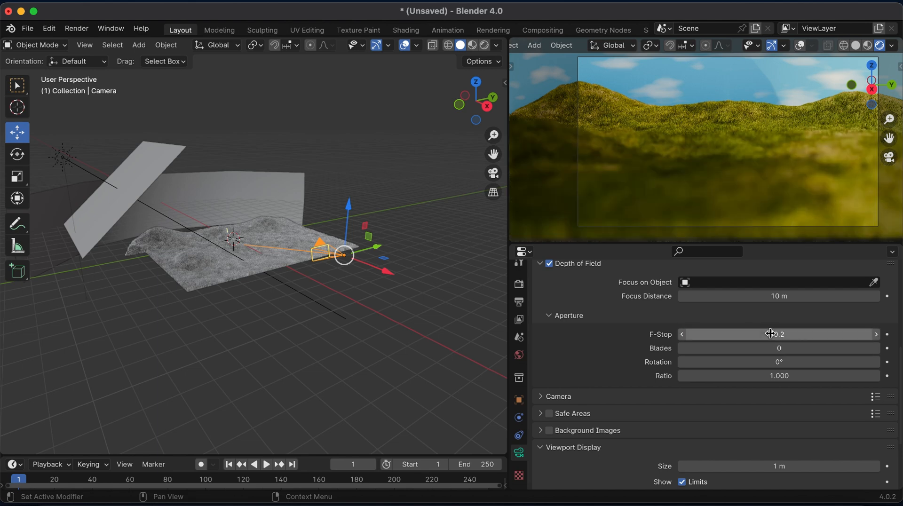
left_click(773, 333)
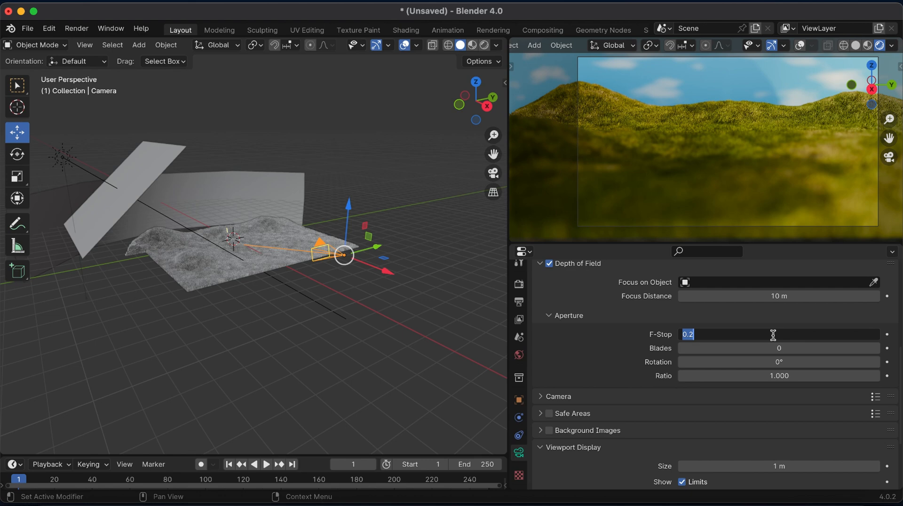
type("0.5")
key("Return")
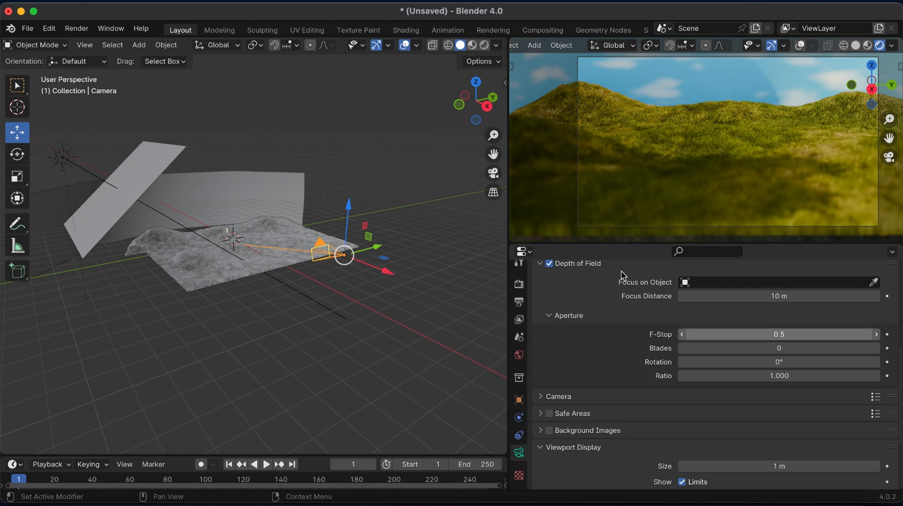
left_click_drag(780, 334, 761, 335)
- Set the camera's depth of field F-Stop to 0.4
left_click(779, 335)
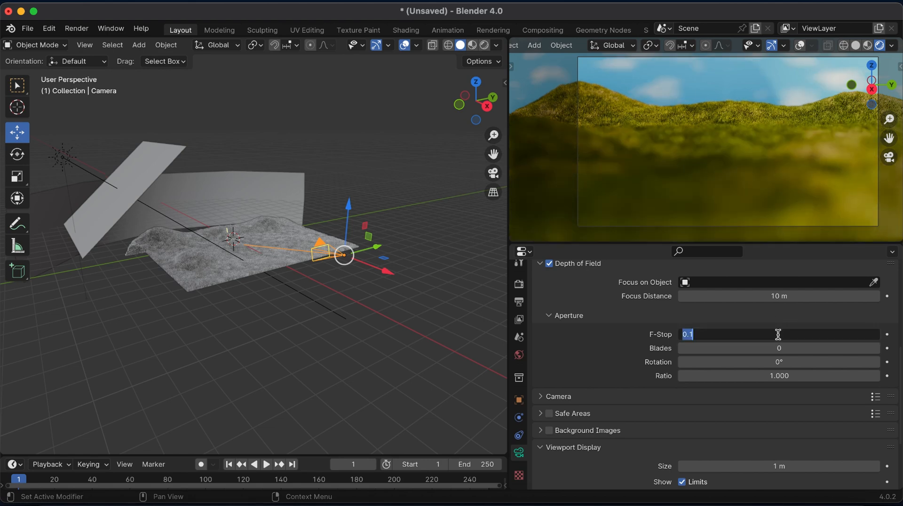
type("0.4")
key("Return")
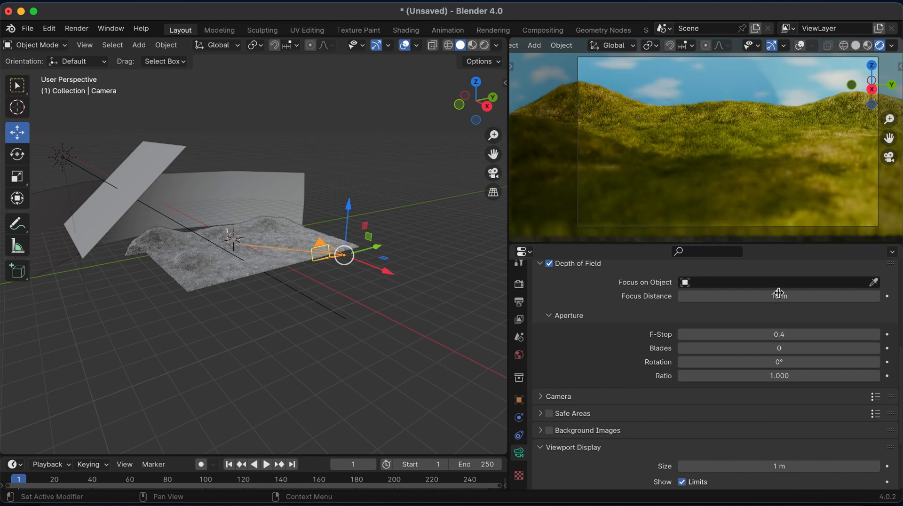
- Try camera focus distances of 9.82 m and 5 m
left_click_drag(761, 295, 762, 295)
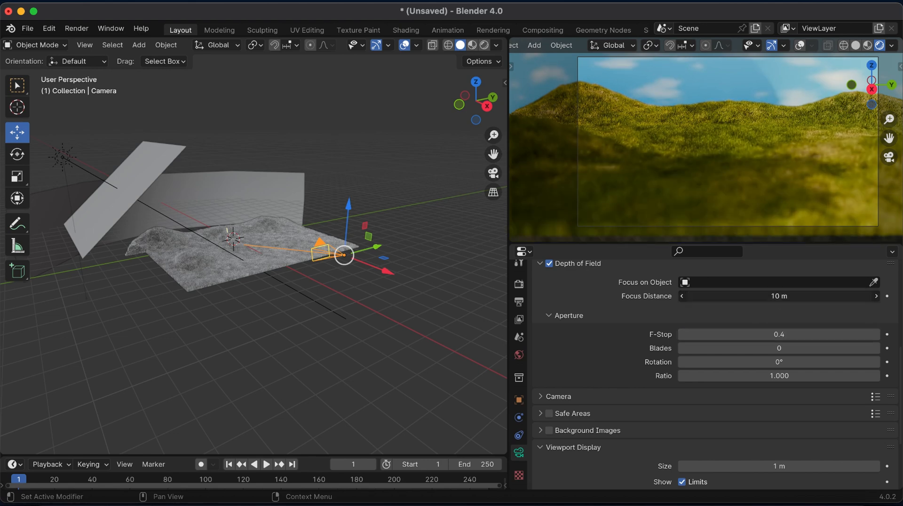
left_click_drag(762, 296, 774, 297)
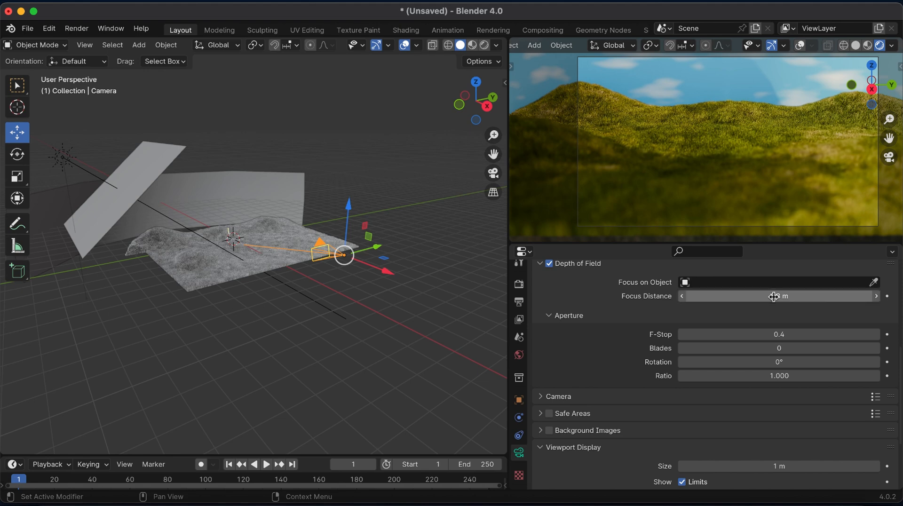
left_click(774, 297)
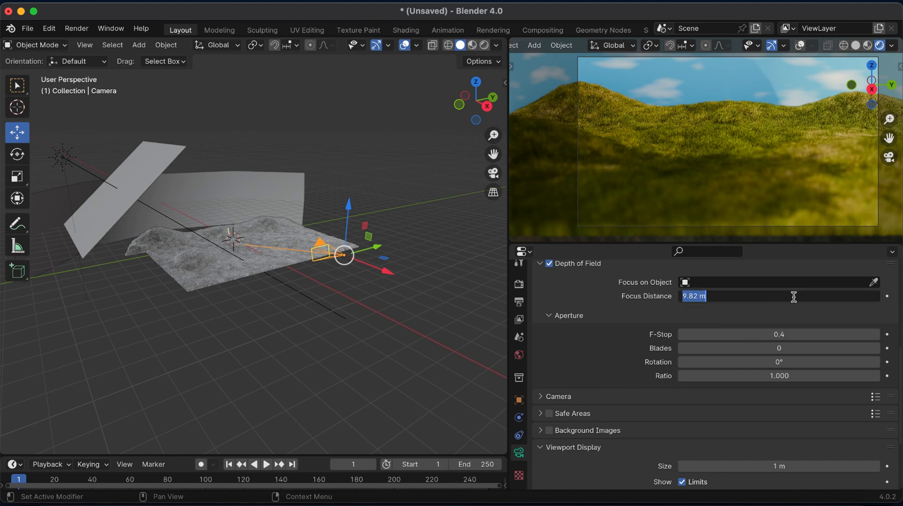
type("5")
key("Return")
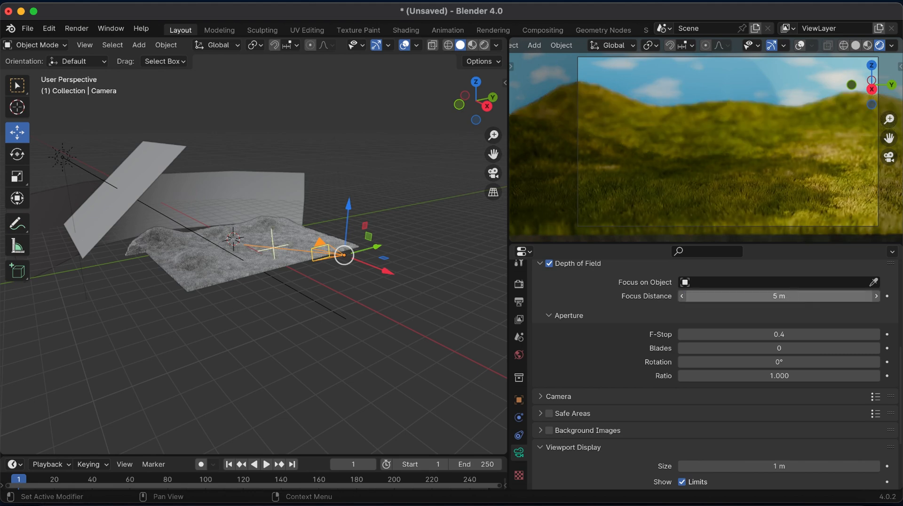
- Set the camera's focus distance to 6 m and render the image
left_click(794, 297)
type("6")
key("Return")
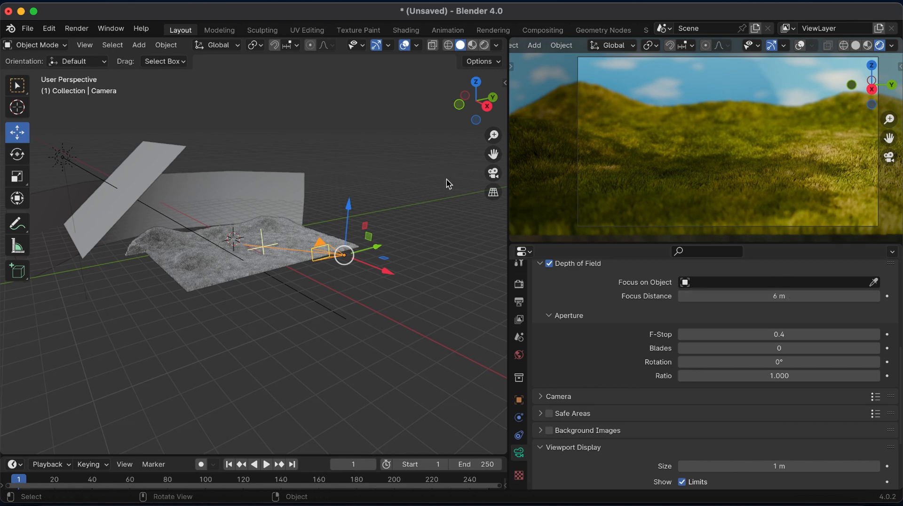
key("F12")
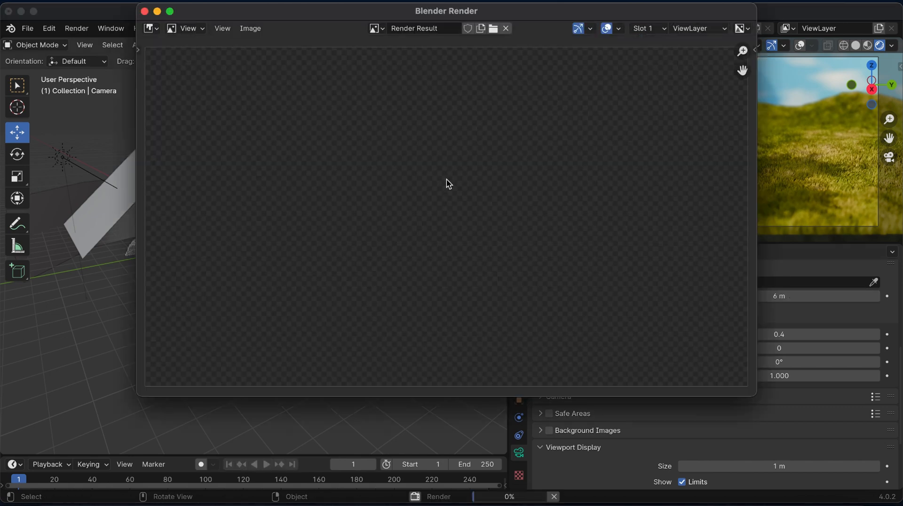